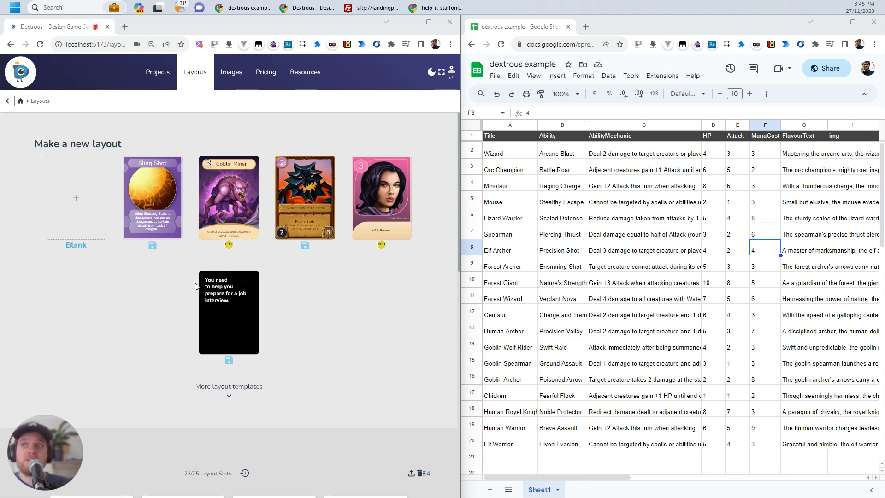
Save the Wandering Wizard template from the additional layout templates to your own layouts and open the saved Quirky Geometric layout
left_click(232, 392)
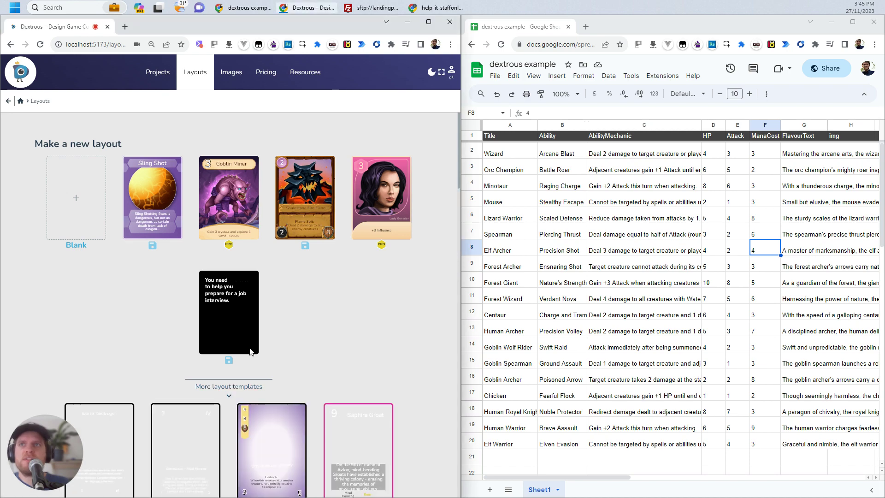
scroll(313, 254, "down", 10)
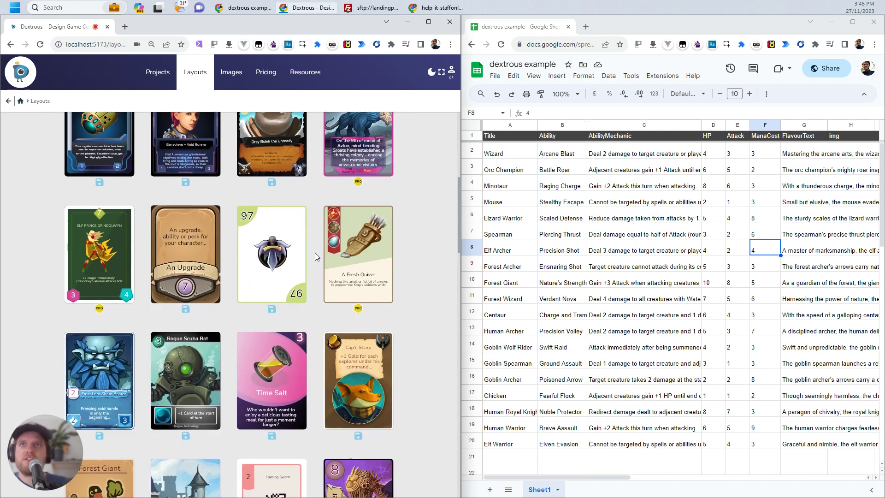
scroll(315, 254, "down", 10)
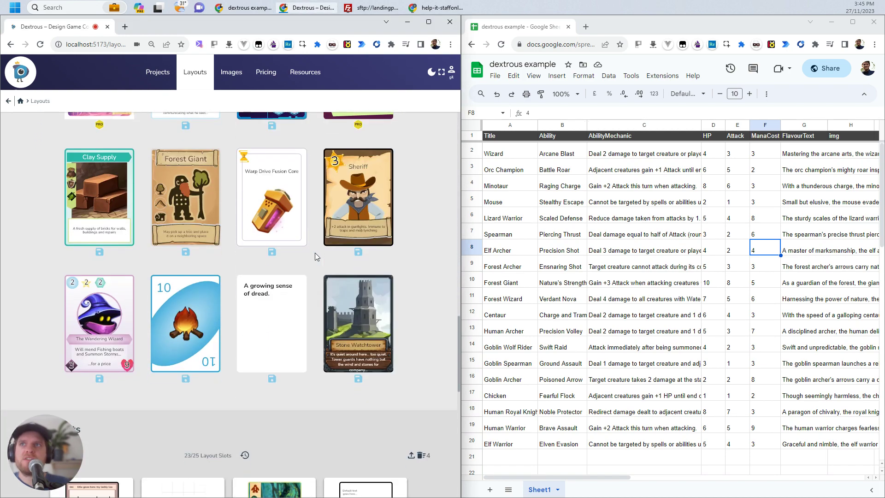
left_click(99, 378)
scroll(113, 369, "down", 1)
scroll(145, 367, "down", 4)
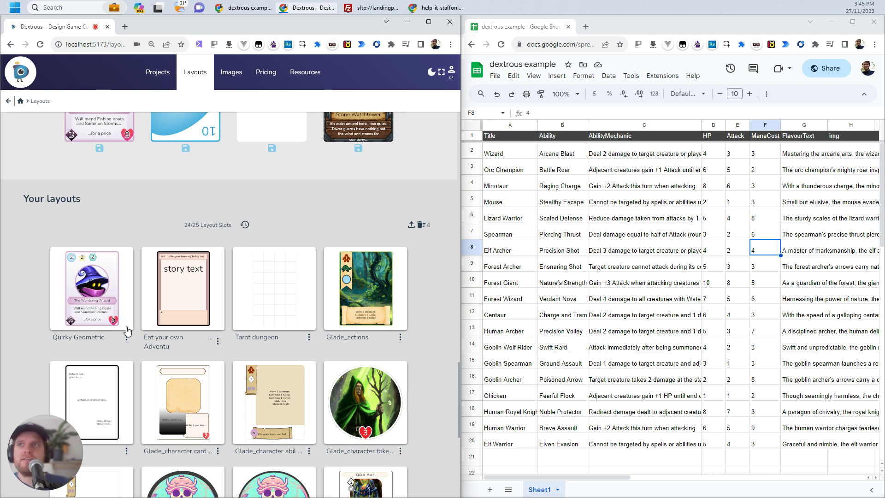
left_click(103, 288)
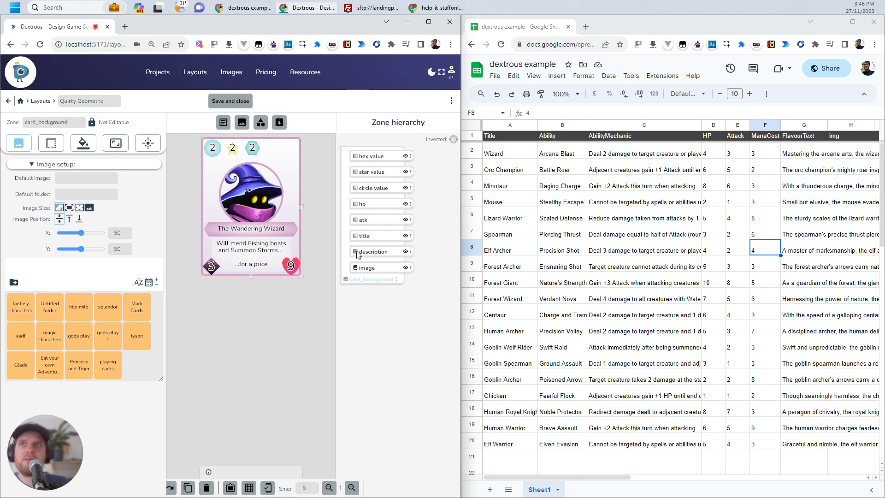
Rename the card's title zone to "Title" to match the spreadsheet column header
left_click(256, 233)
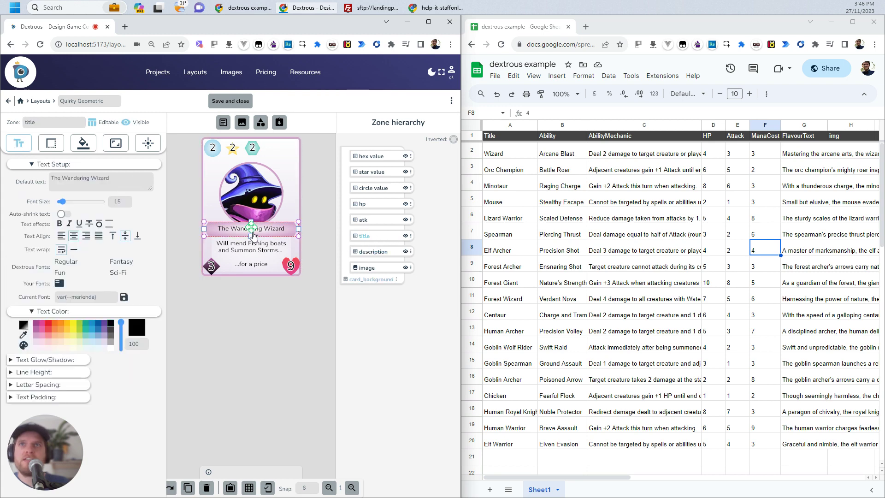
double_click(365, 237)
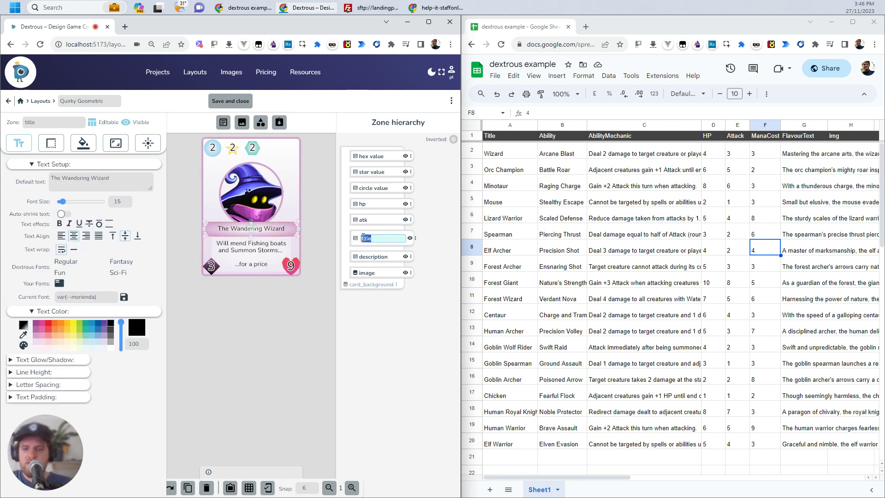
type("Title")
key("Return")
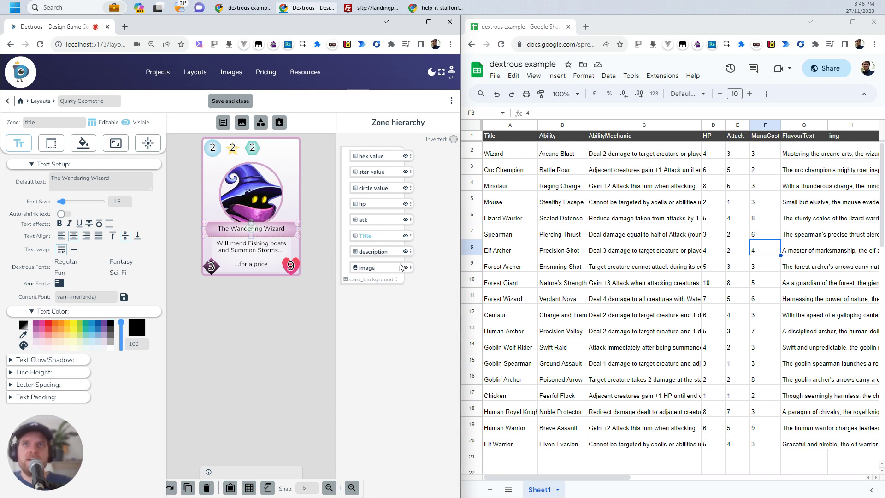
Rename the description zone to "Ability" to match the spreadsheet column header
left_click(375, 253)
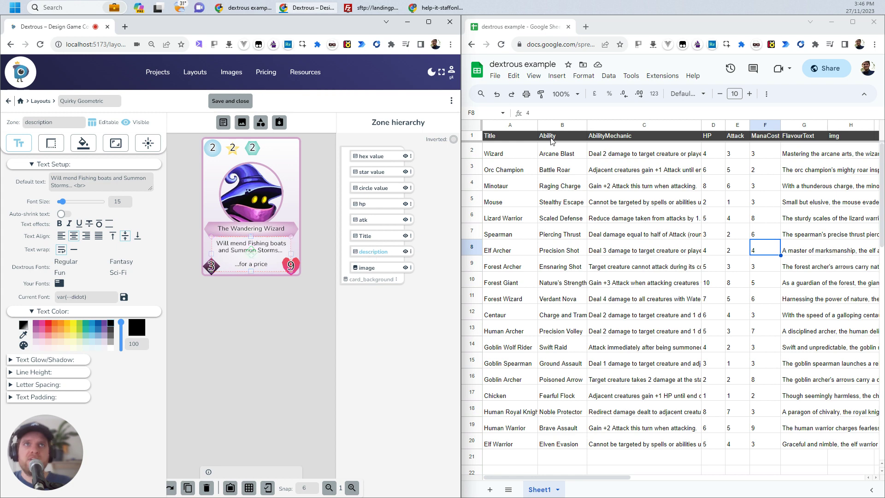
double_click(381, 252)
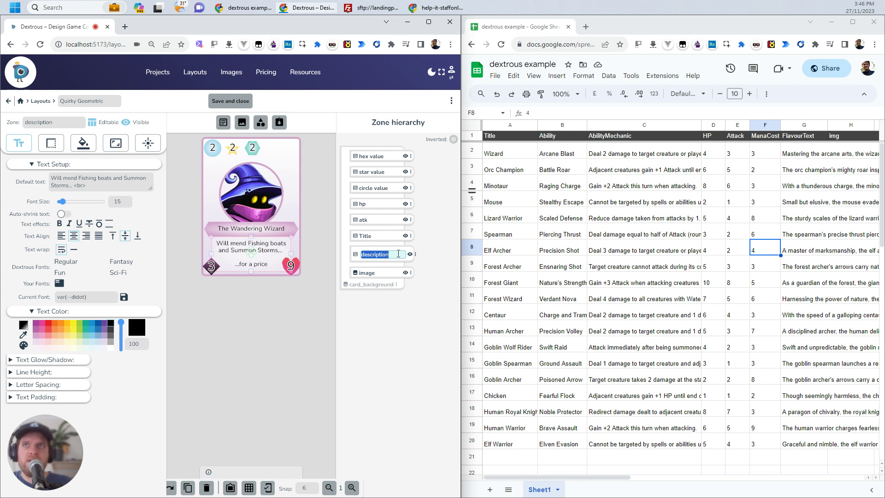
type("A")
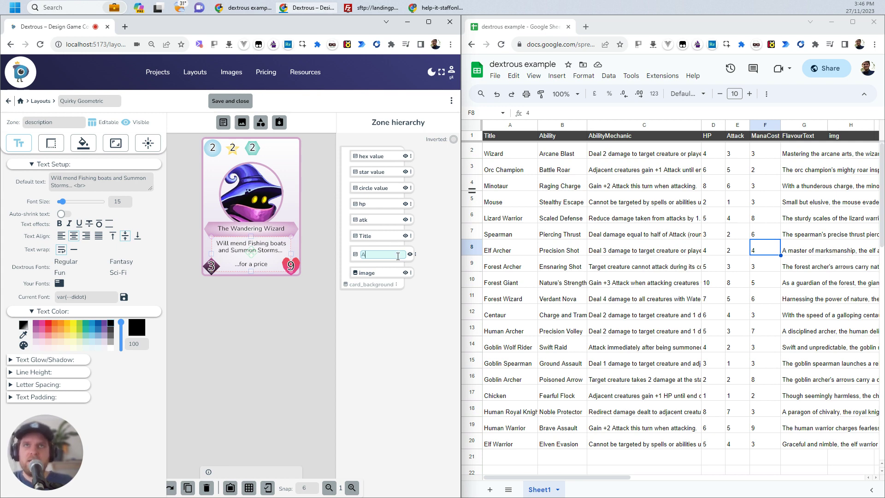
type("bility")
key("Return")
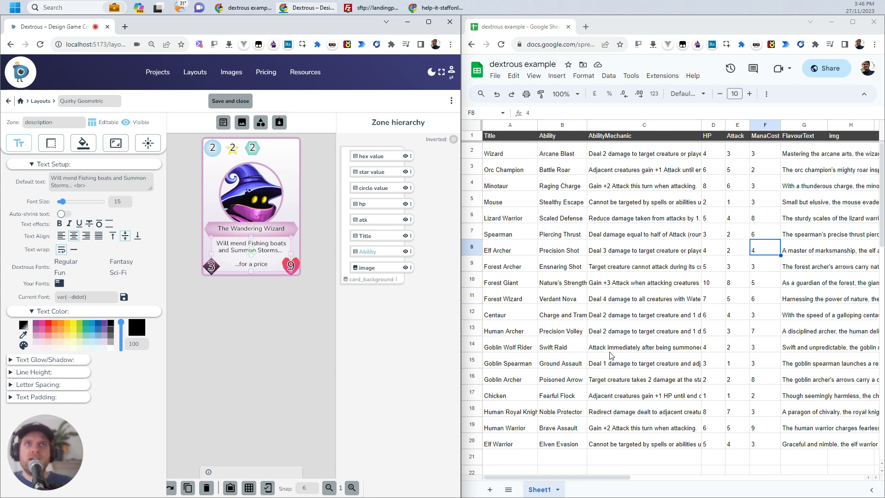
Rename the hp zone to "HP" and the atk zone to "Attack", matching the spreadsheet headers
left_click(715, 156)
left_click(296, 265)
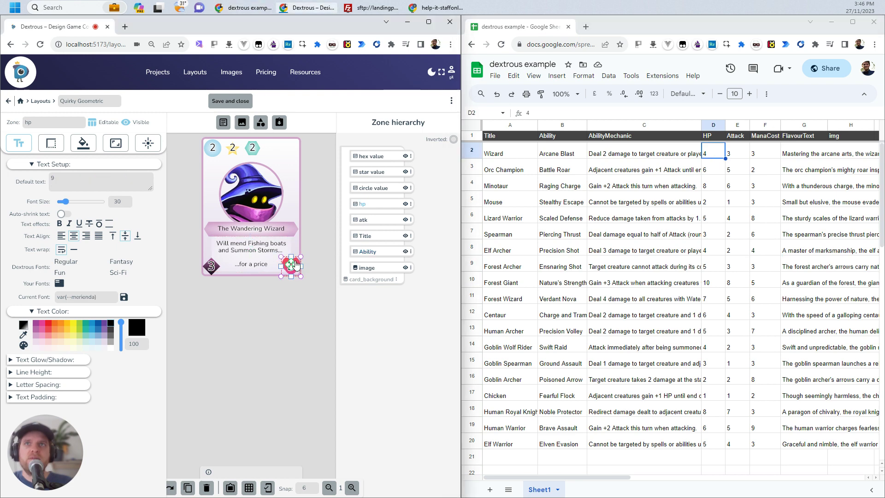
double_click(362, 205)
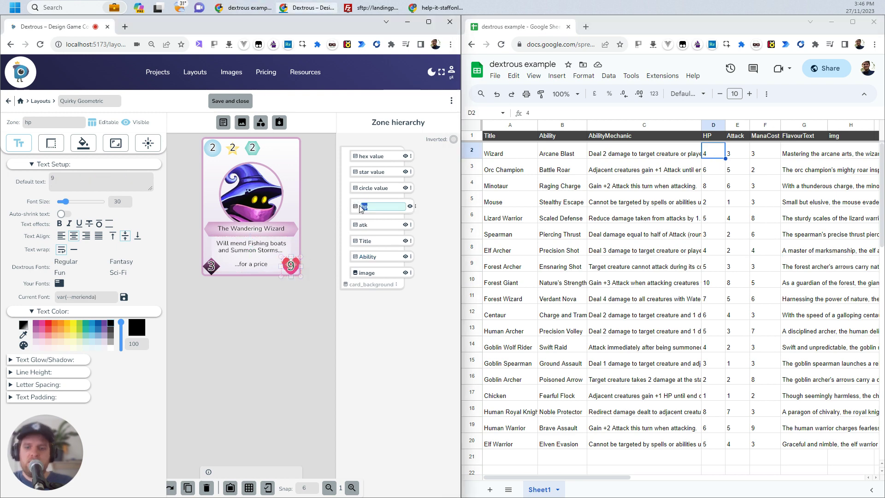
left_click(433, 215)
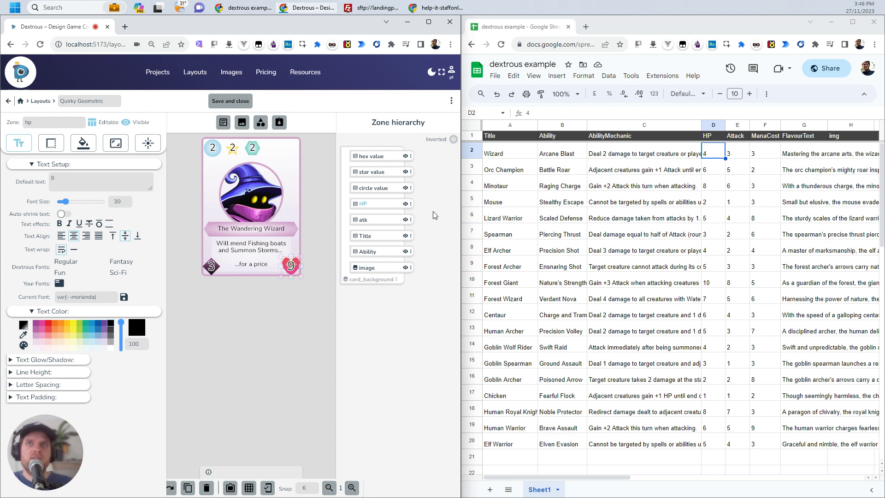
double_click(371, 220)
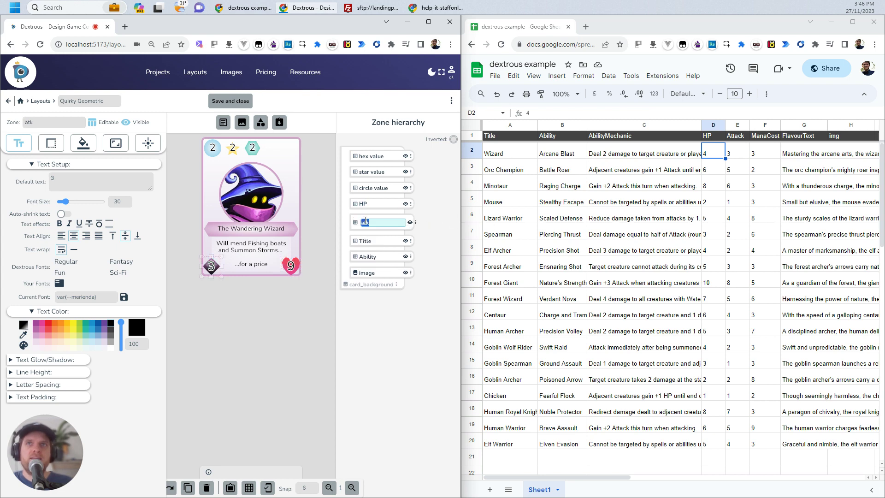
type("Attac")
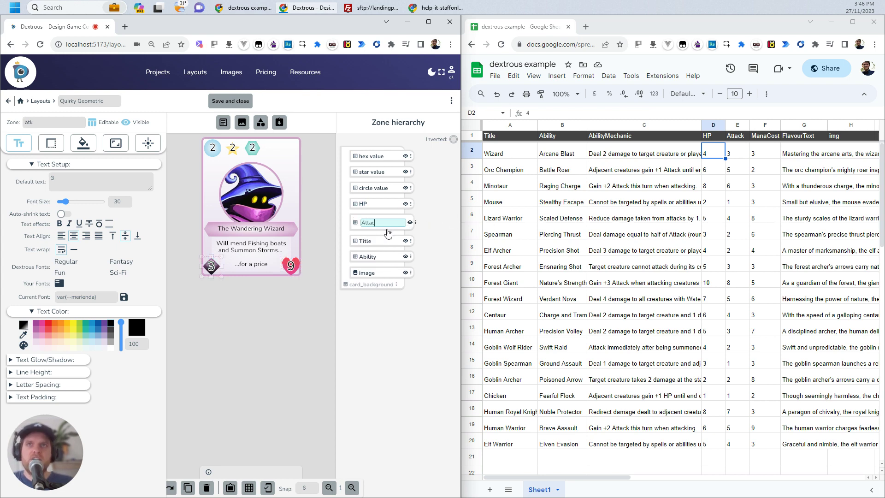
type("k")
left_click(429, 238)
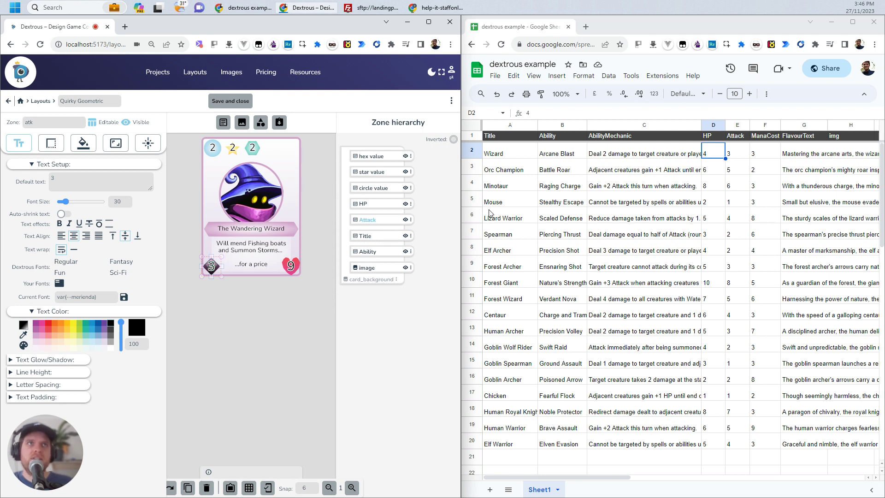
Rename the circle value zone in the card's upper corner to "ManaCost"
left_click(215, 154)
double_click(373, 190)
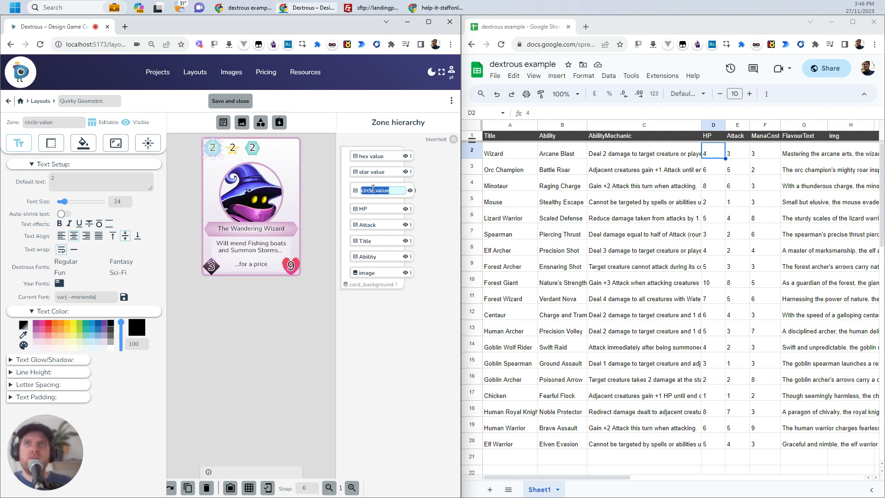
type("ManaCost")
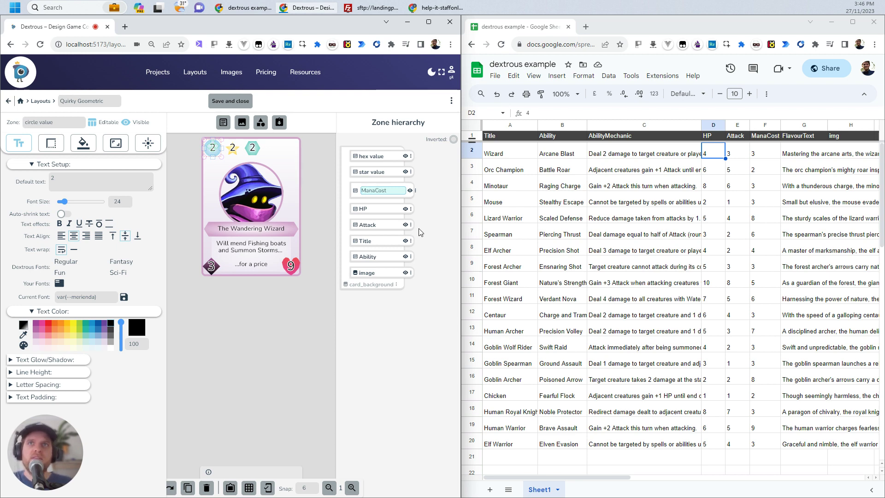
key("Return")
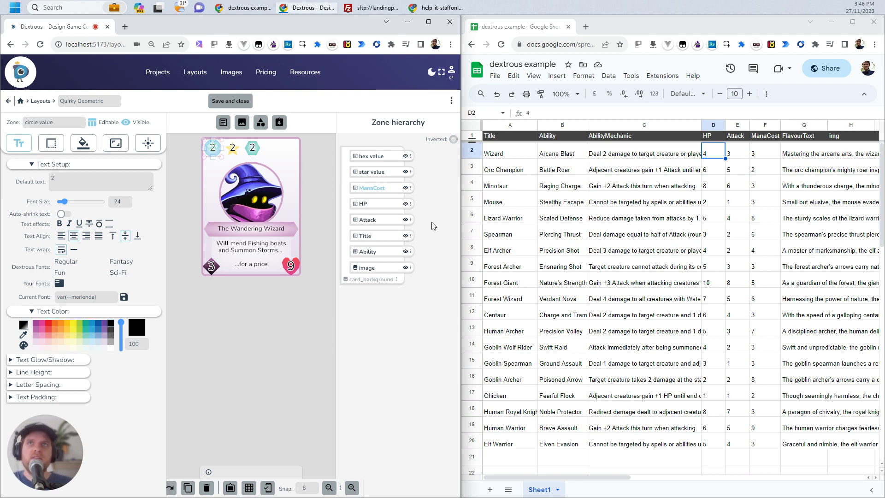
Delete the unneeded hex value and star value zones from the top of the card
left_click(233, 150)
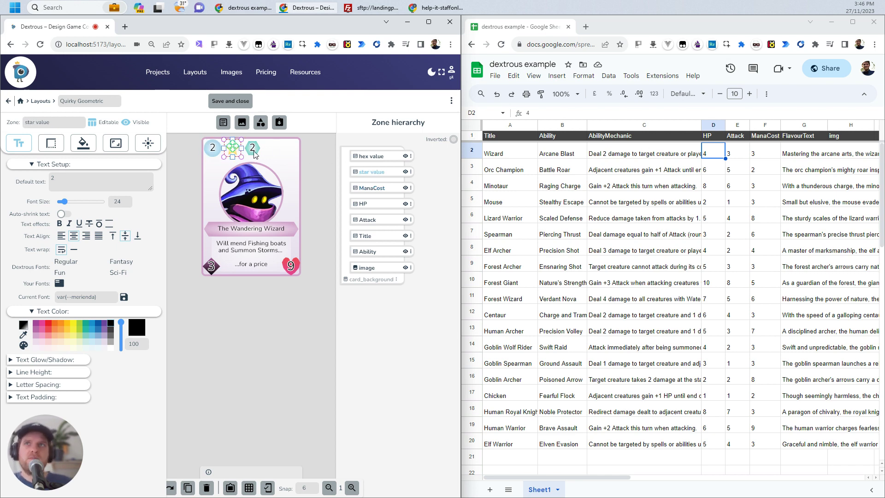
left_click(253, 153)
key("Delete")
left_click(234, 149)
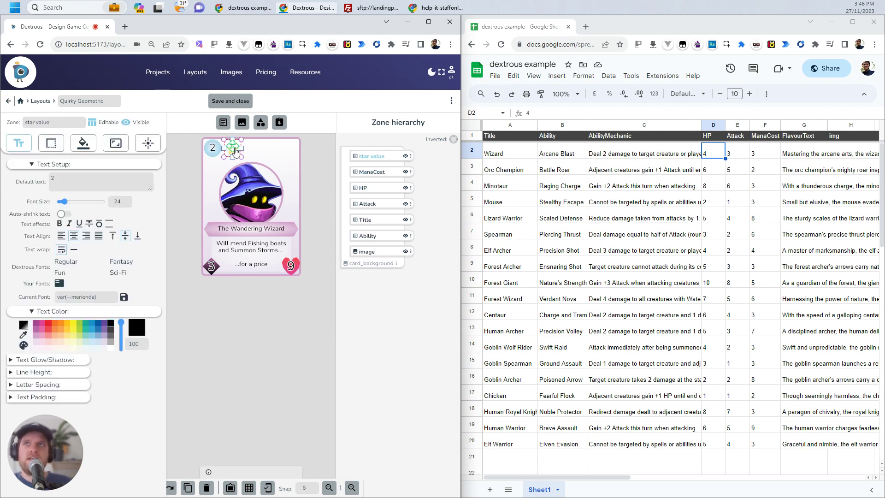
key("Delete")
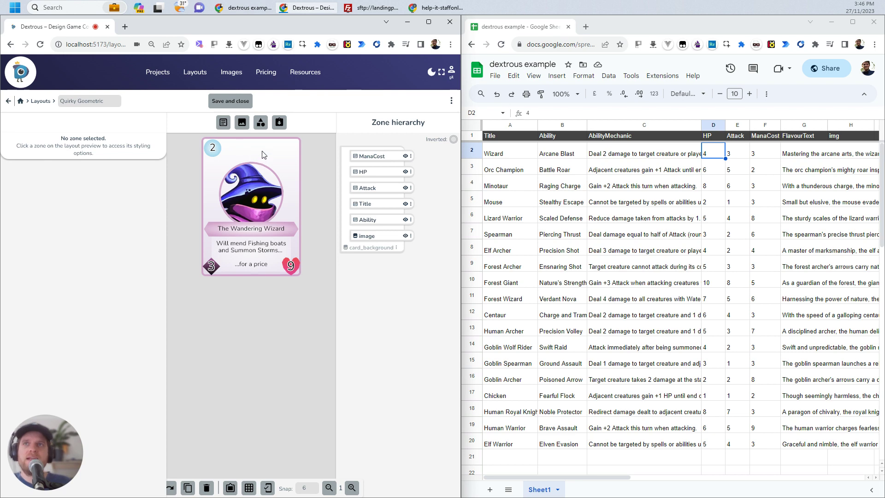
left_click(262, 154)
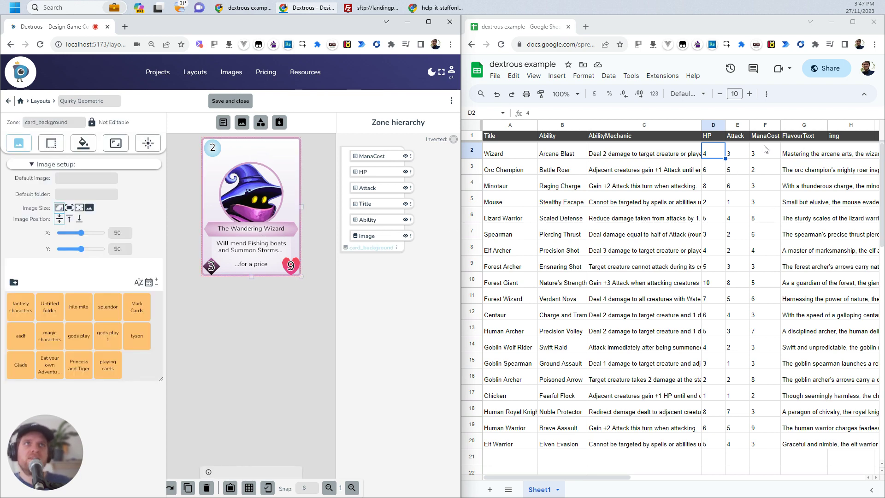
Move the card's image, Title and Ability zones upward to make room for flavour text below them
left_click(789, 152)
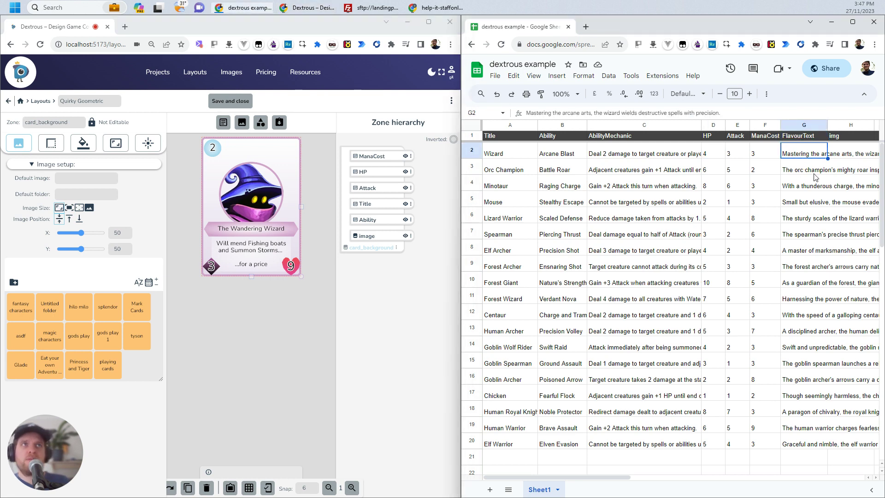
left_click(251, 251)
left_click(252, 193)
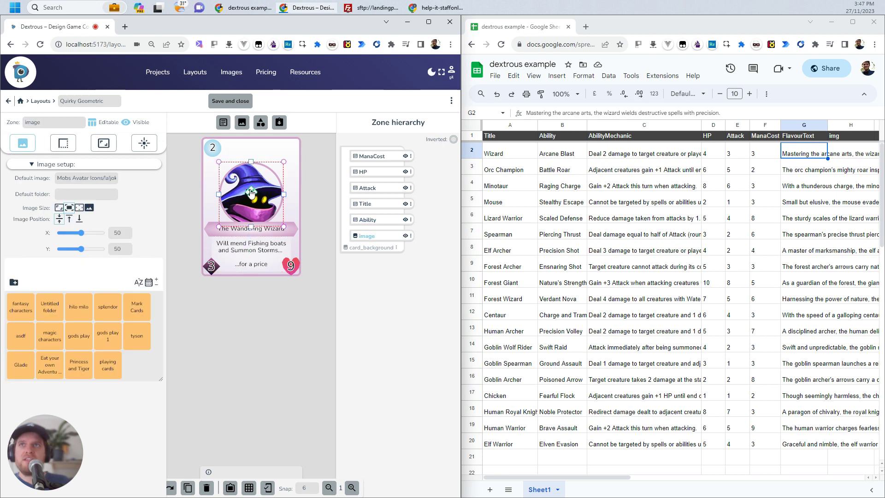
left_click_drag(251, 181, 251, 182)
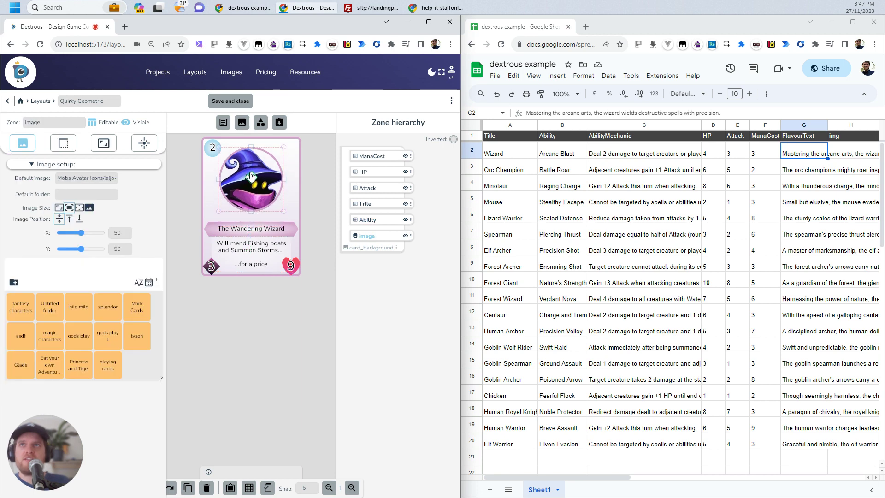
left_click_drag(252, 233, 252, 220)
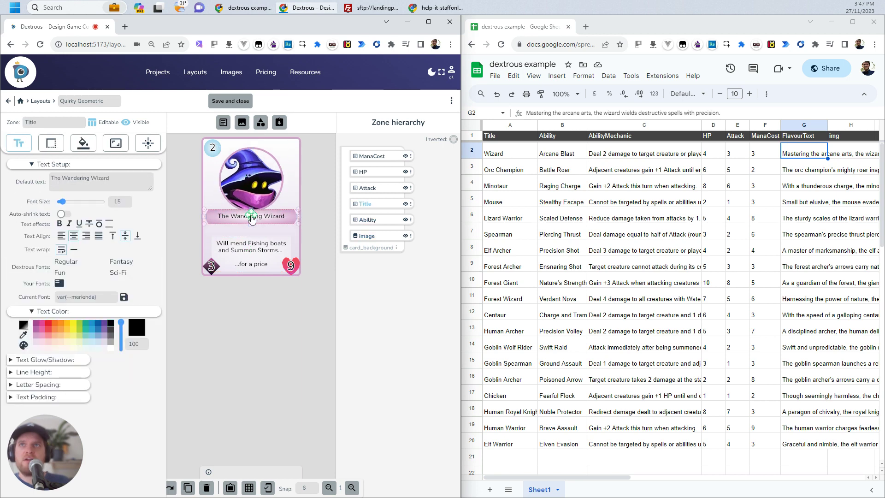
left_click_drag(252, 254, 251, 241)
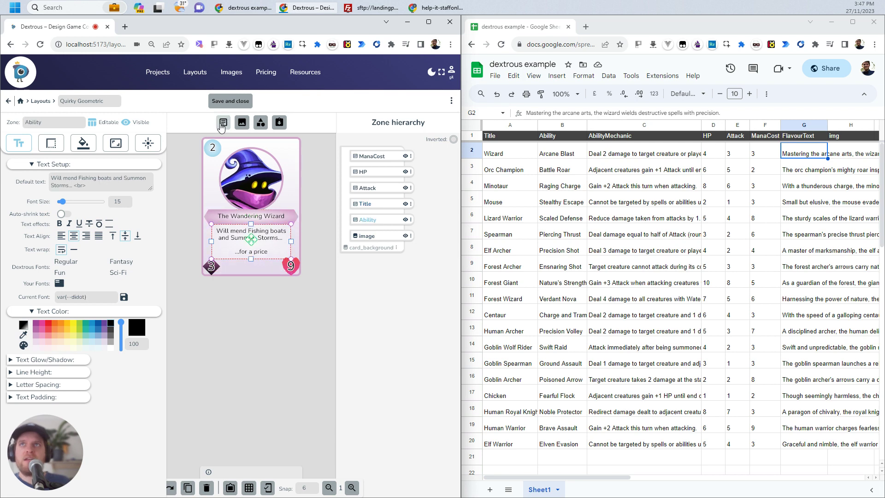
Add a new text zone and place it at the card's bottom edge between the Attack and HP values
left_click(223, 122)
left_click_drag(241, 236, 280, 255)
left_click(250, 241)
left_click(253, 257)
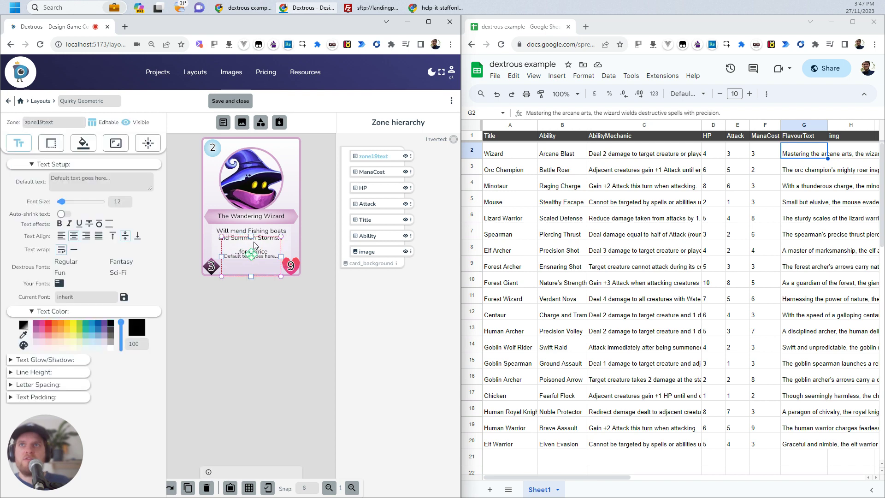
left_click_drag(252, 257, 249, 264)
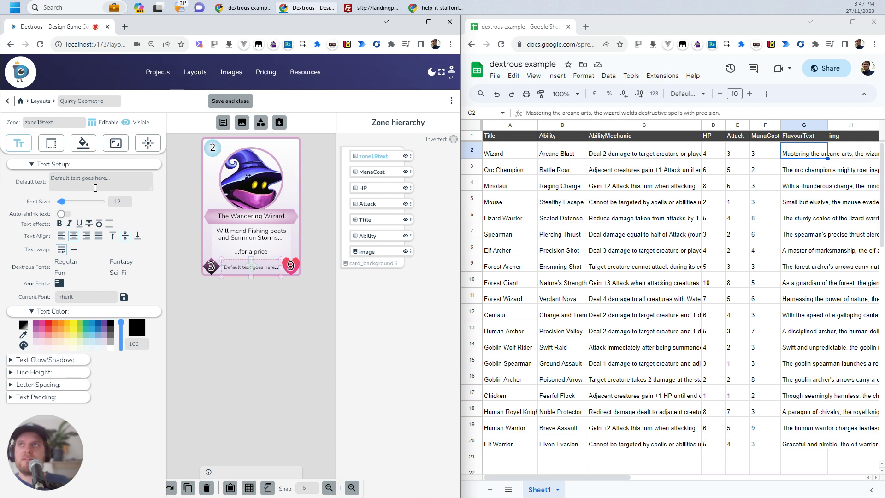
Set the new bottom text zone's font size to 8
left_click(128, 204)
left_click(127, 204)
left_click(127, 204)
left_click(127, 204)
left_click(127, 200)
Rename the new text zone at the card's bottom edge to FlavourText
double_click(375, 157)
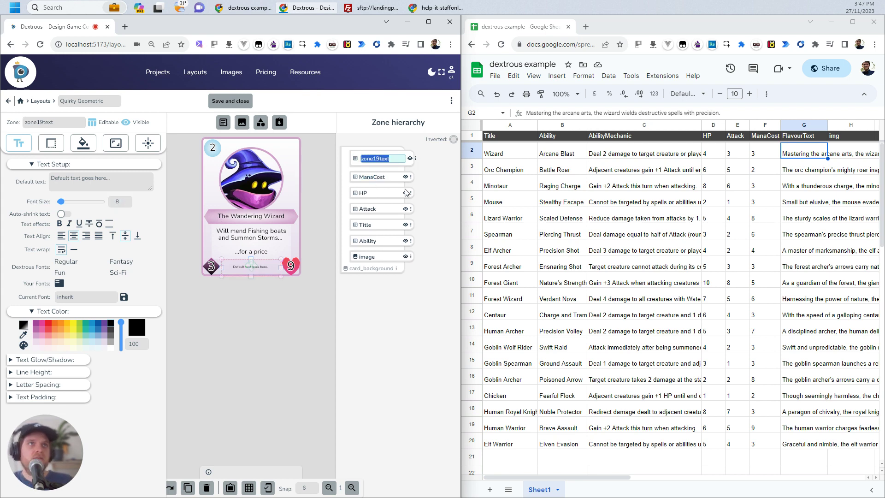
type("Flo")
type("vou")
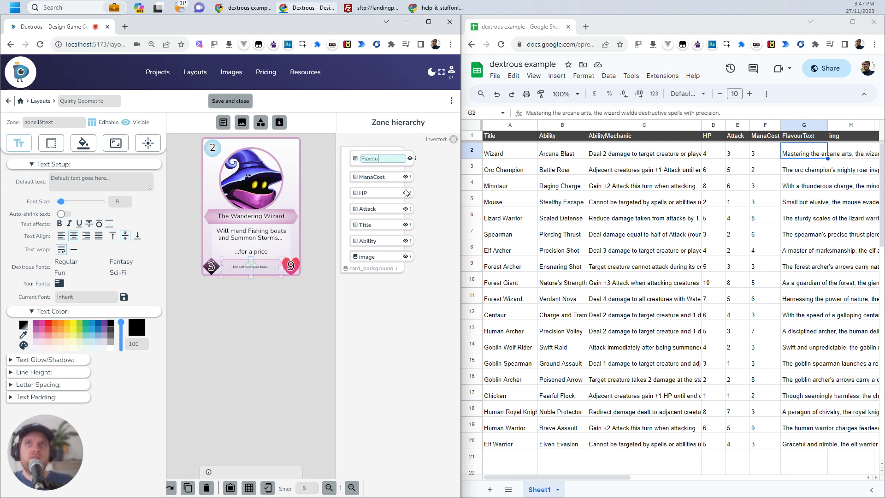
type("rText")
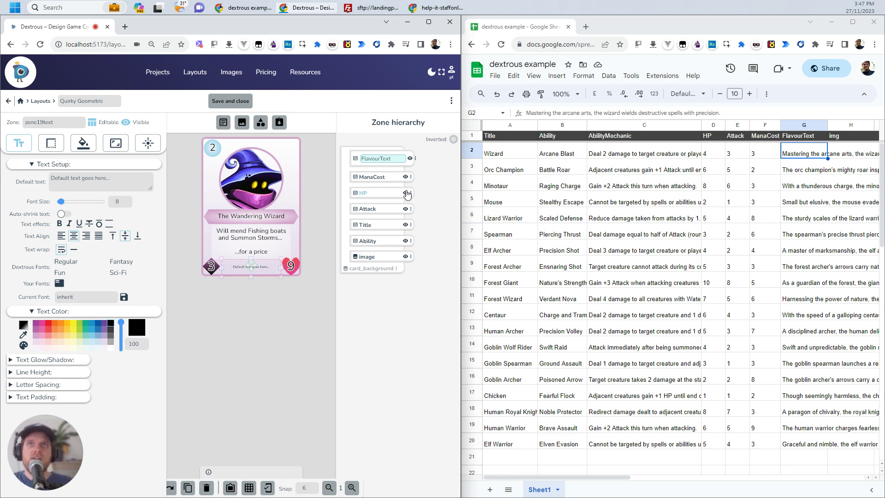
key("Return")
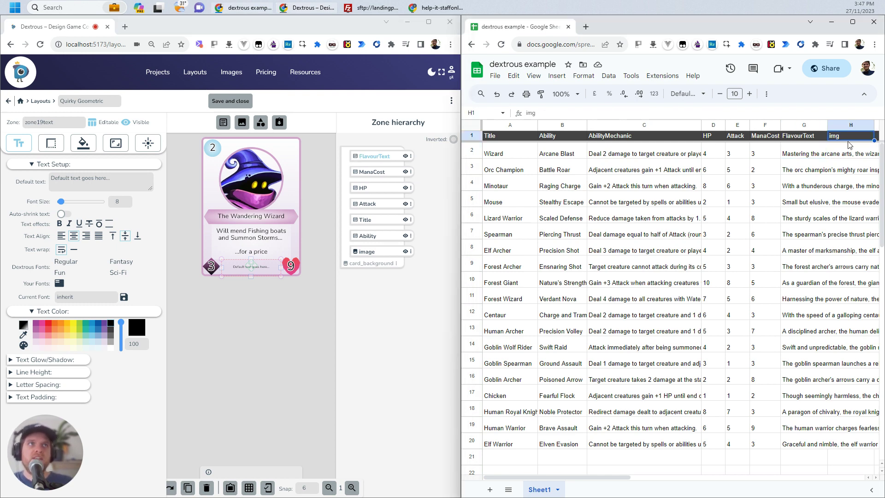
Rename the card's image zone to img to match the spreadsheet's column header
left_click(848, 152)
left_click(273, 171)
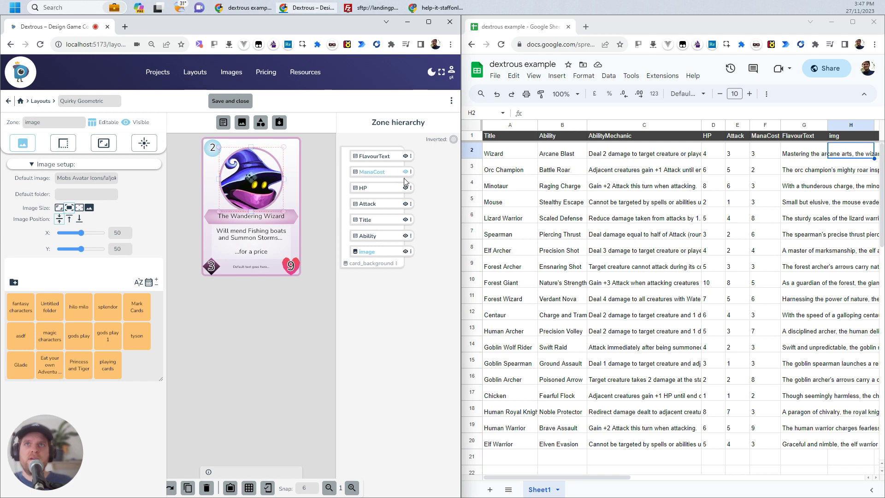
double_click(371, 255)
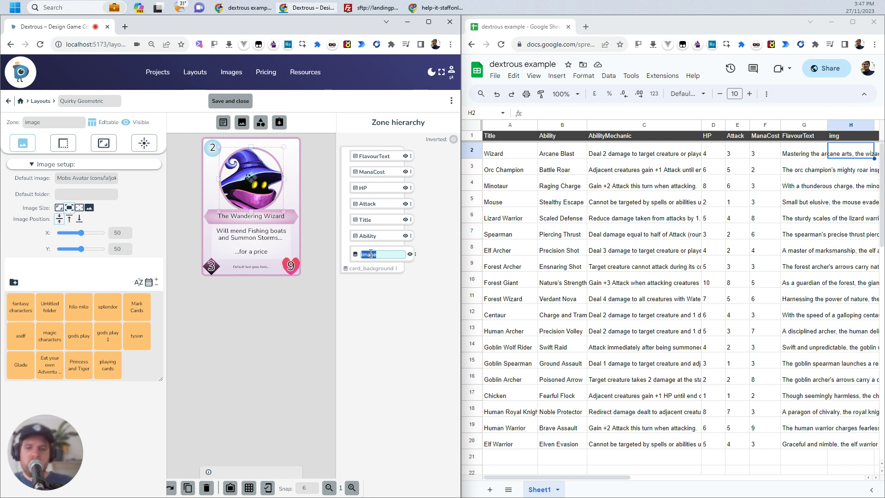
key("BackSpace")
left_click(408, 319)
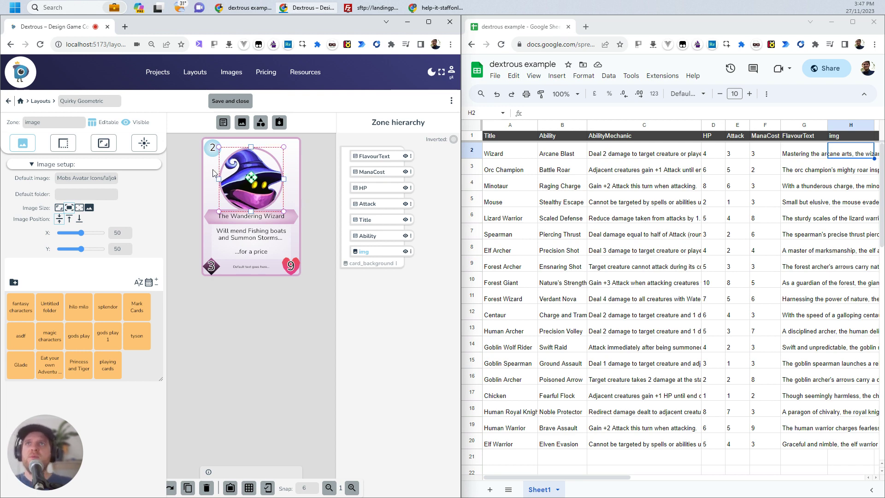
Rename the layout with the owner's first name followed by "fantasy creatures layout", and save and close it
left_click(113, 101)
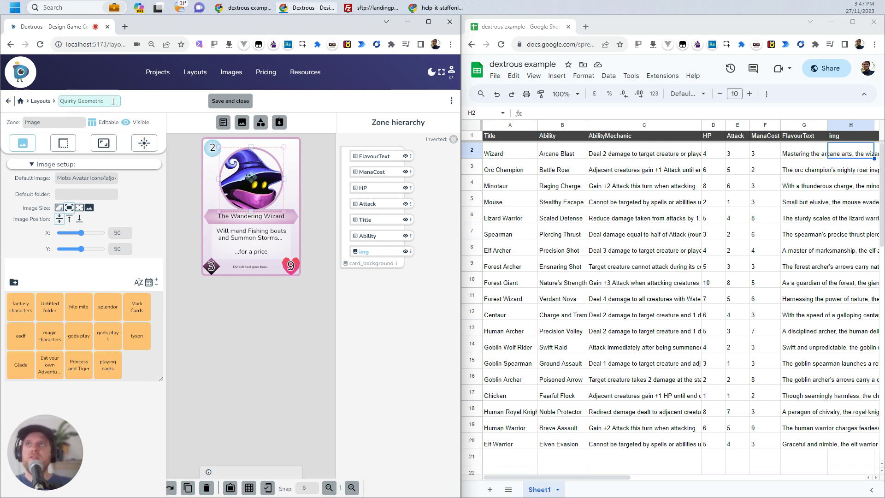
type("Gil's fantas")
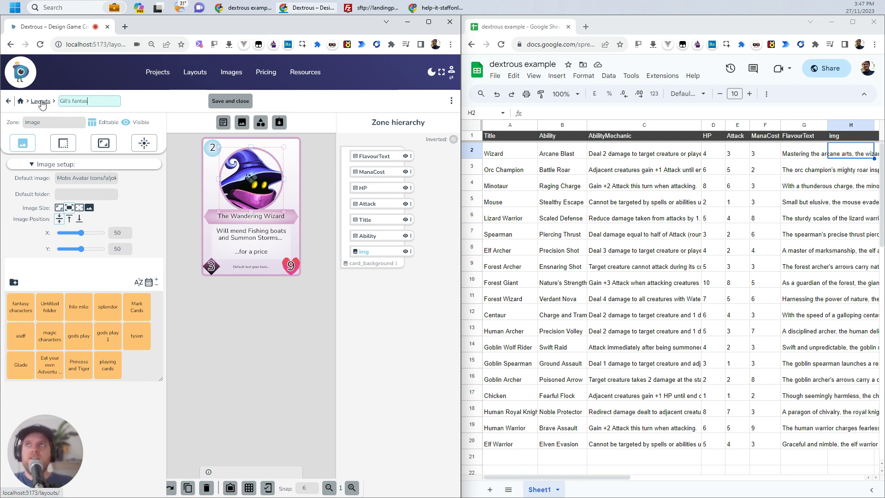
type("y creatures layout")
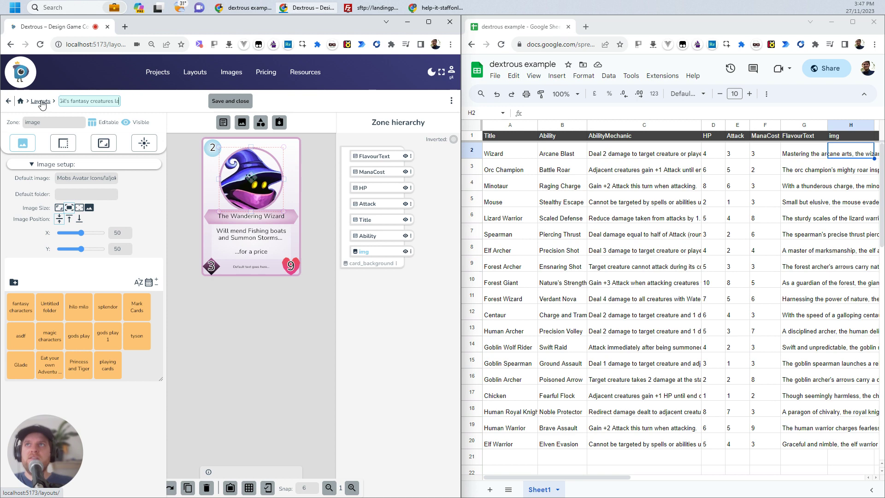
left_click(230, 101)
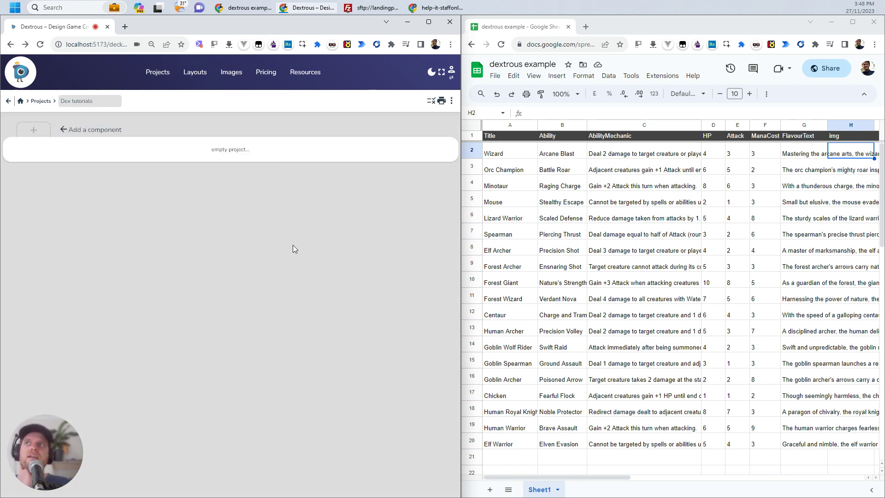
Open the Dex tutorials project and add a component that uses the existing fantasy creatures layout
left_click(159, 73)
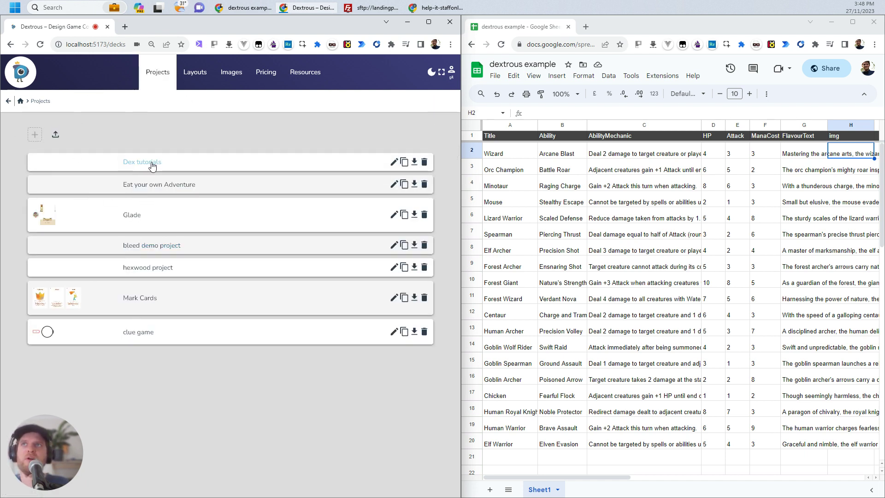
left_click(135, 164)
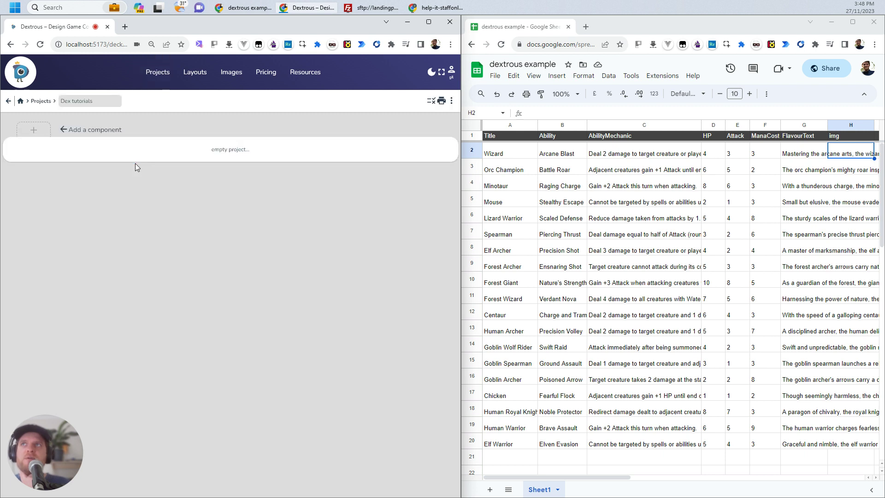
left_click(38, 133)
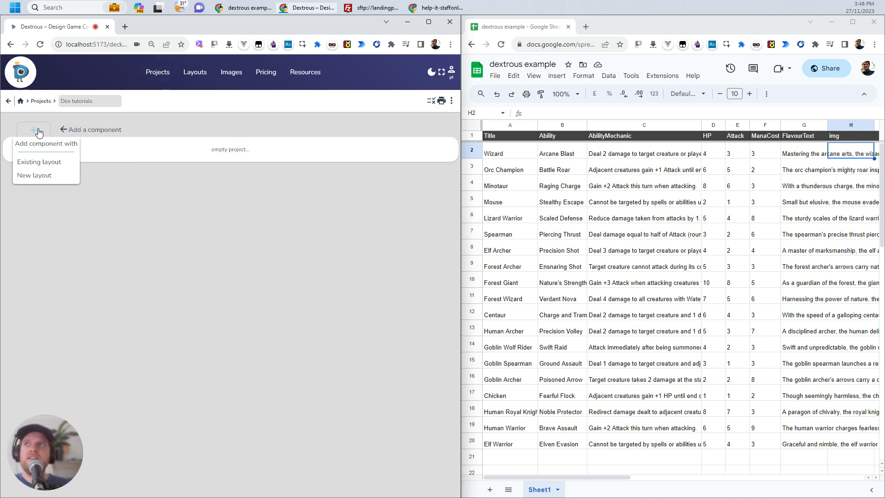
left_click(48, 162)
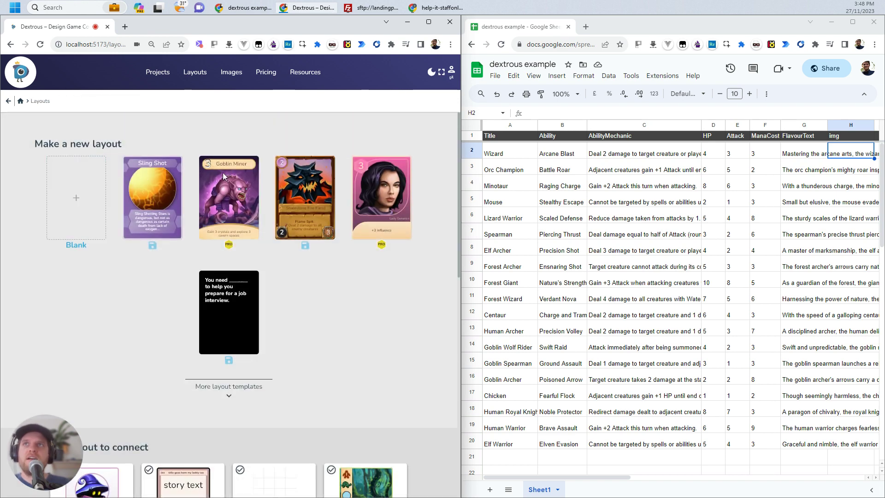
scroll(184, 277, "down", 5)
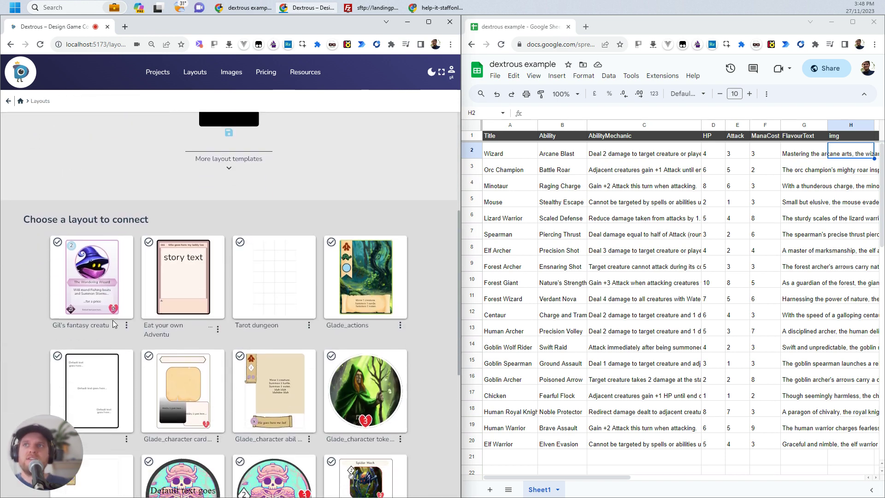
left_click(95, 294)
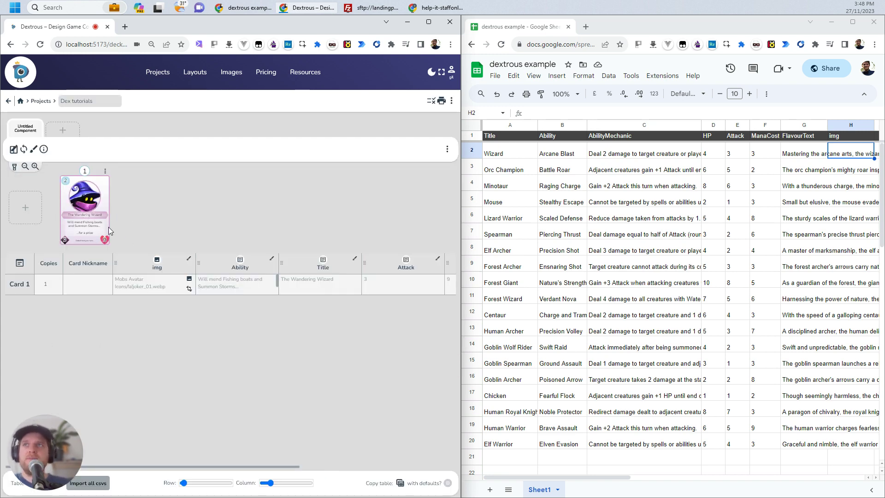
left_click(35, 167)
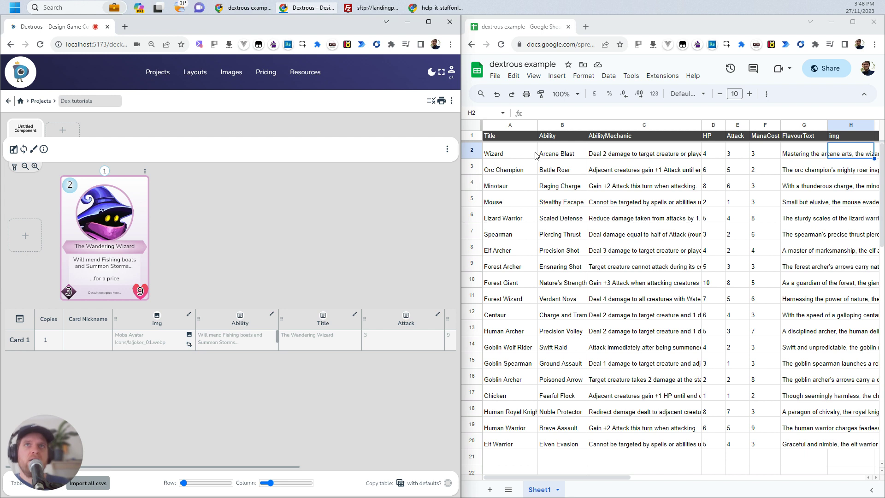
Open the spreadsheet's Publish to the web settings and set the entire document's link format to Comma-separated values (.csv)
left_click(599, 155)
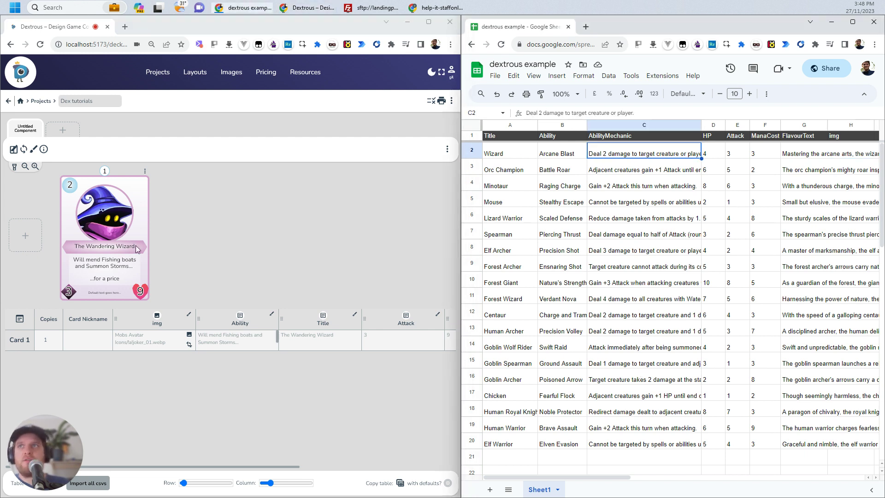
left_click(497, 76)
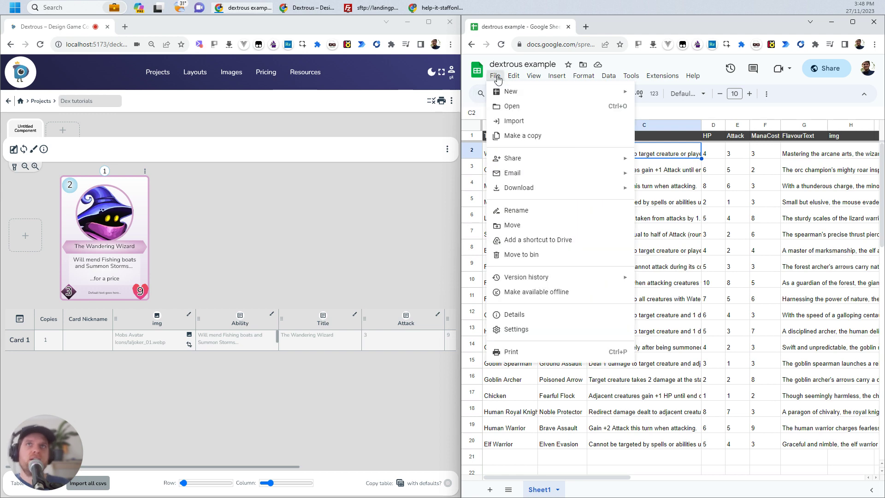
mouse_move(575, 162)
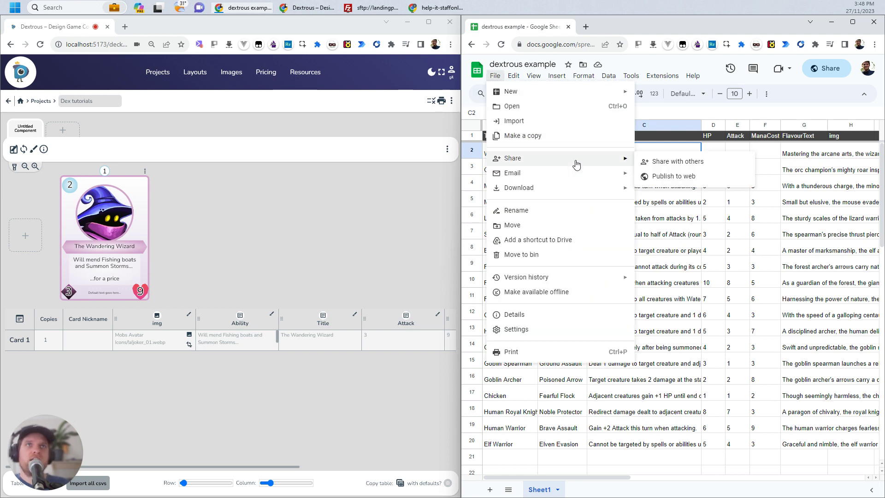
left_click(675, 177)
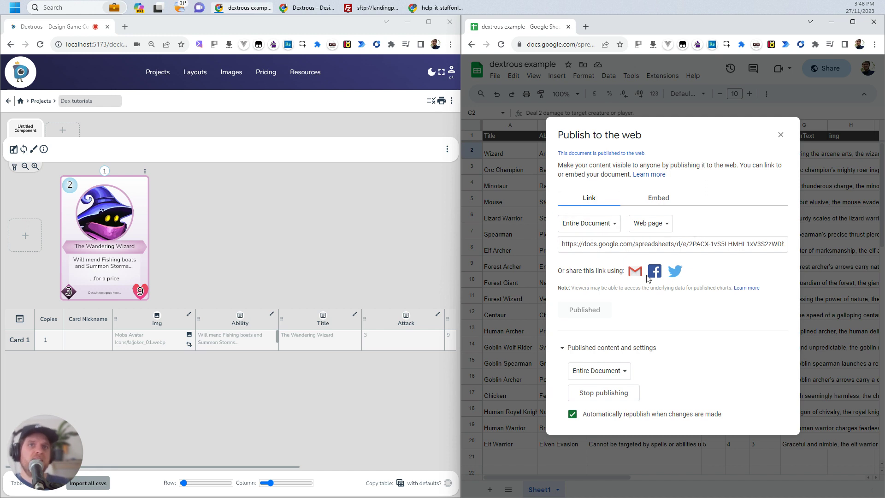
left_click(618, 224)
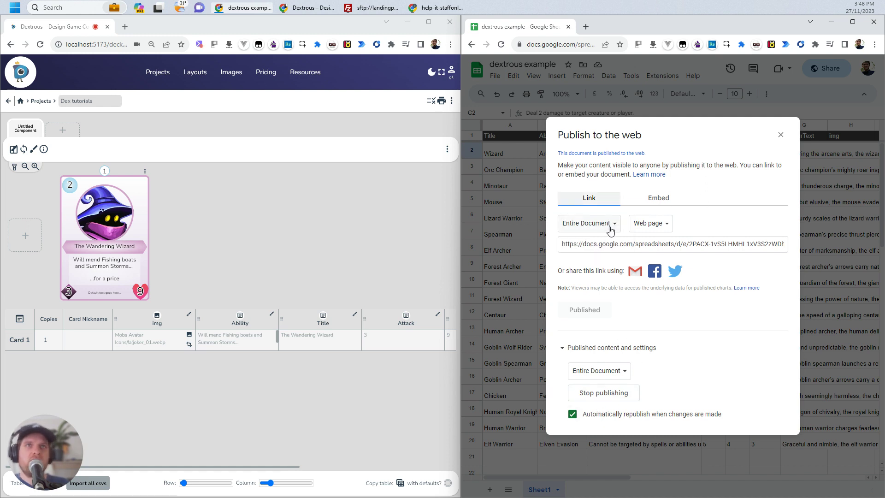
left_click(667, 225)
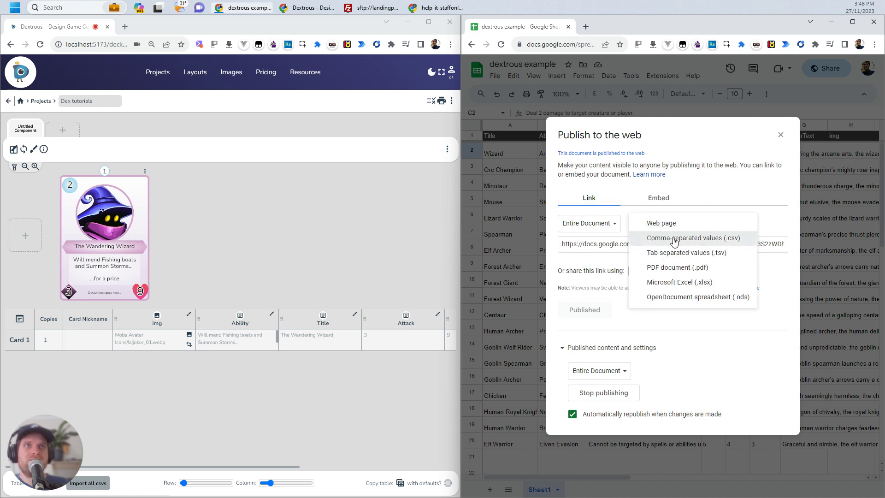
left_click(670, 239)
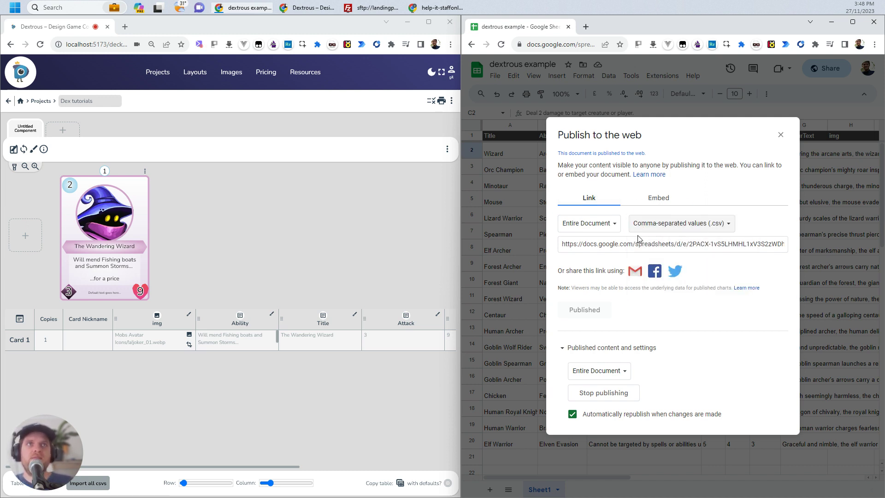
left_click(613, 244)
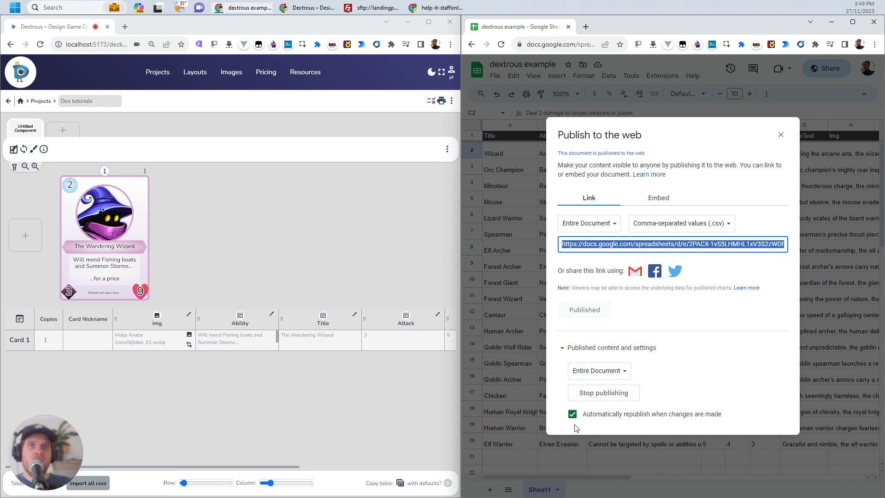
Make sure automatic republishing on changes is enabled, select the published CSV link and close the publishing settings
left_click(572, 414)
left_click(576, 416)
left_click(576, 418)
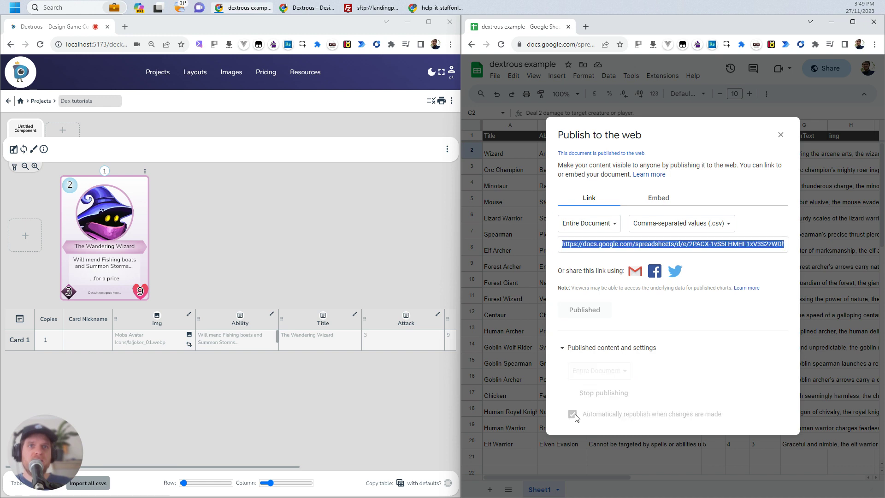
left_click(576, 420)
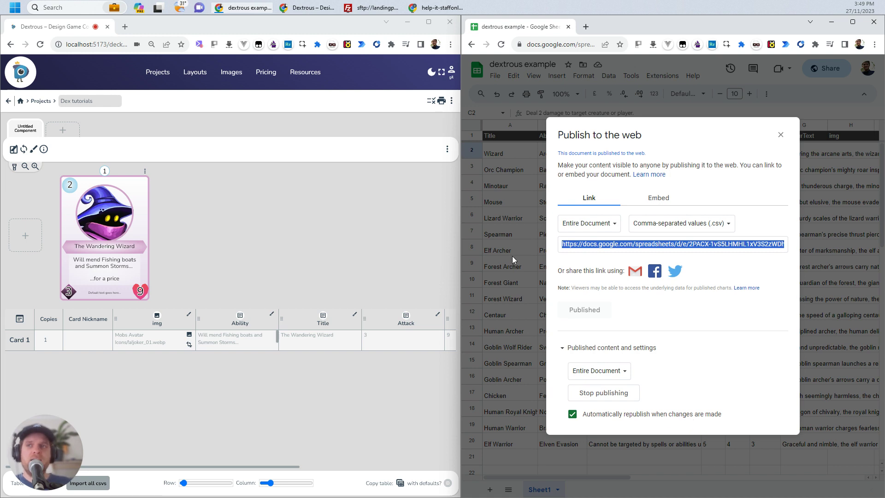
left_click(702, 243)
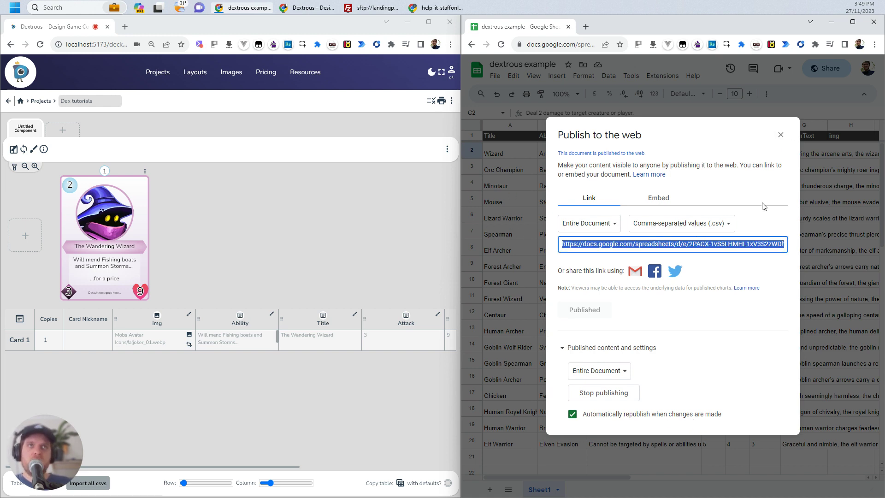
left_click(780, 135)
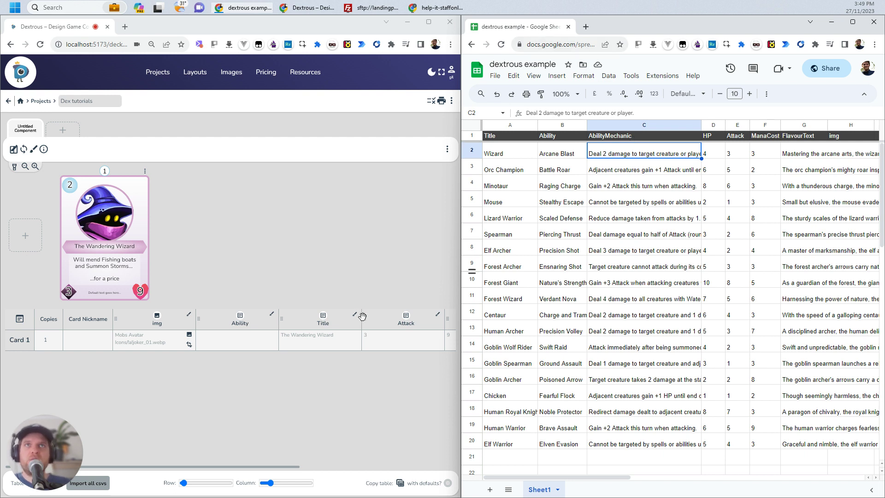
Rename the untitled component in the Dex tutorials project to "fantasy creatures"
left_click(247, 199)
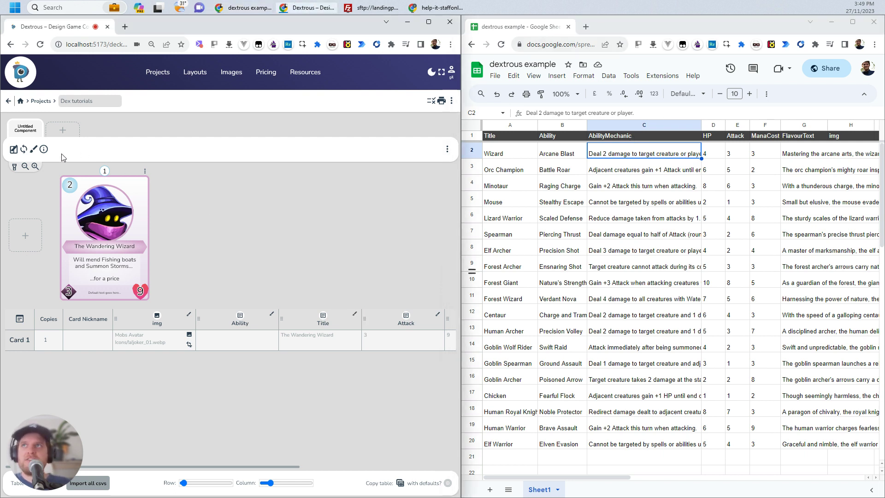
double_click(23, 128)
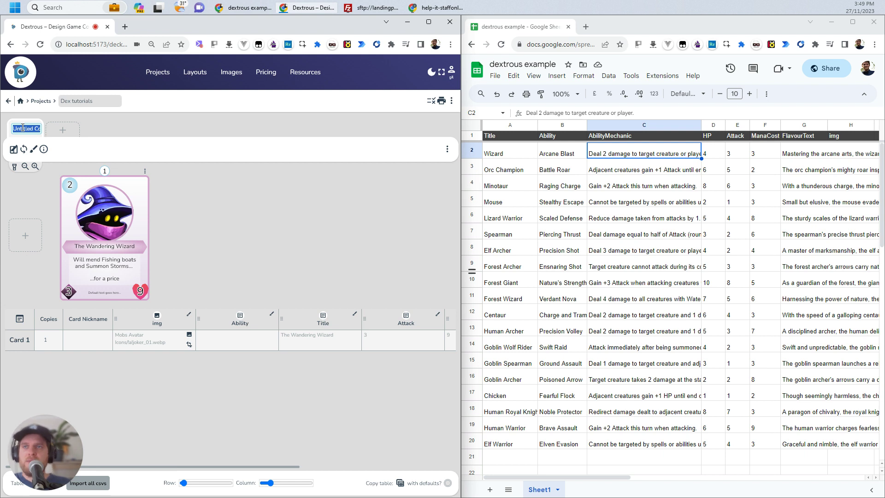
type("fantasy")
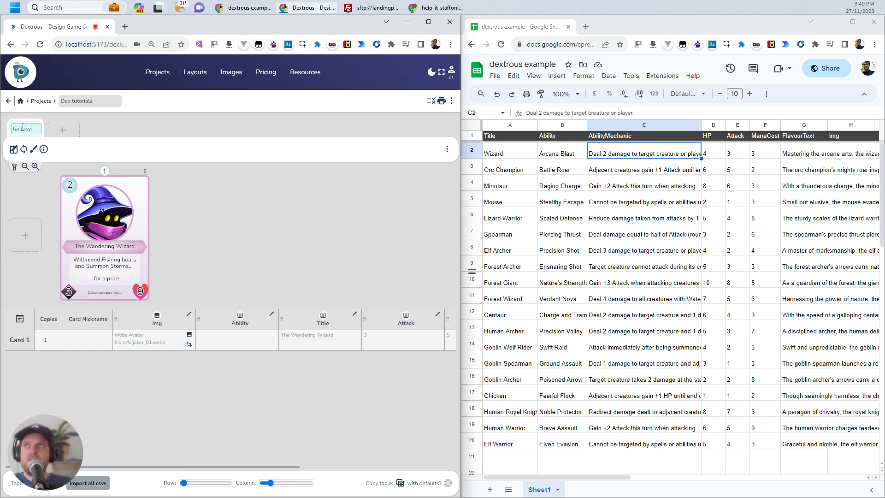
type(" crea")
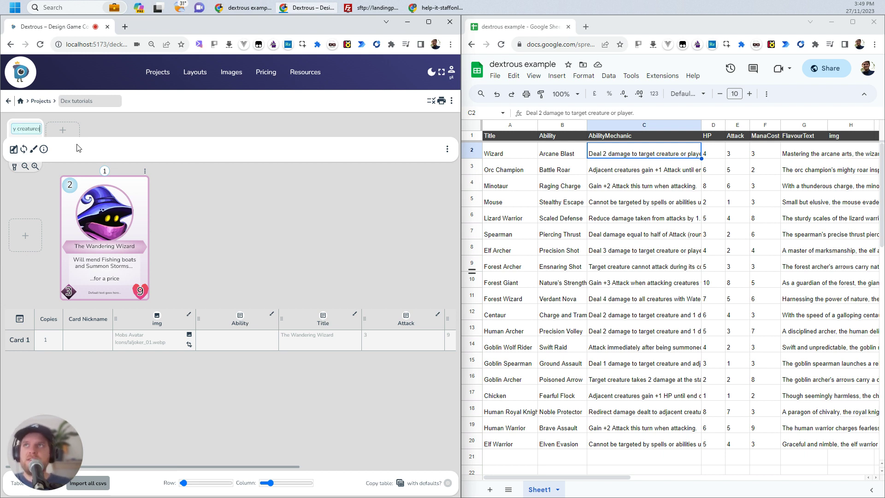
type("tures")
key("Return")
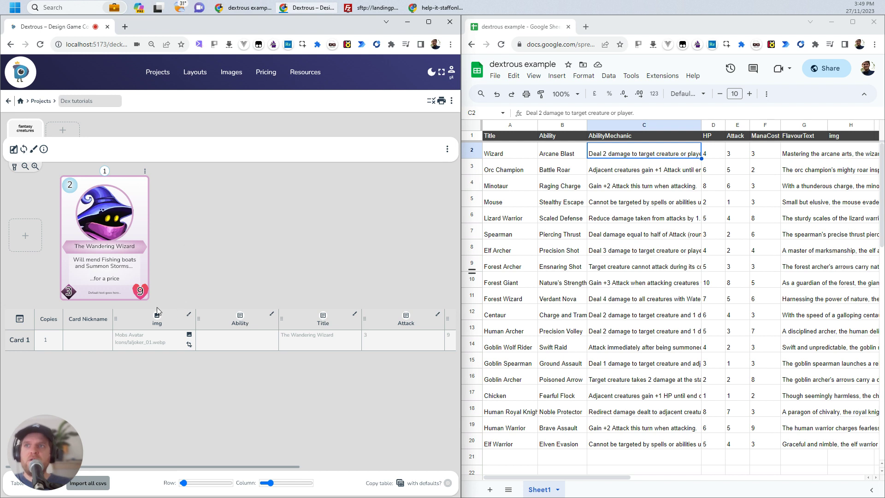
Import the spreadsheet's published CSV link into the fantasy creatures component and confirm overwriting its table data
left_click_drag(42, 427, 45, 377)
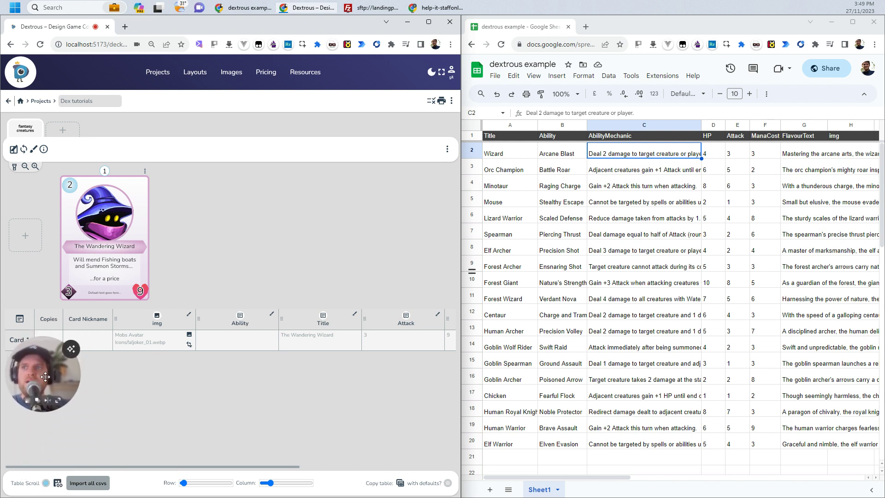
left_click(58, 484)
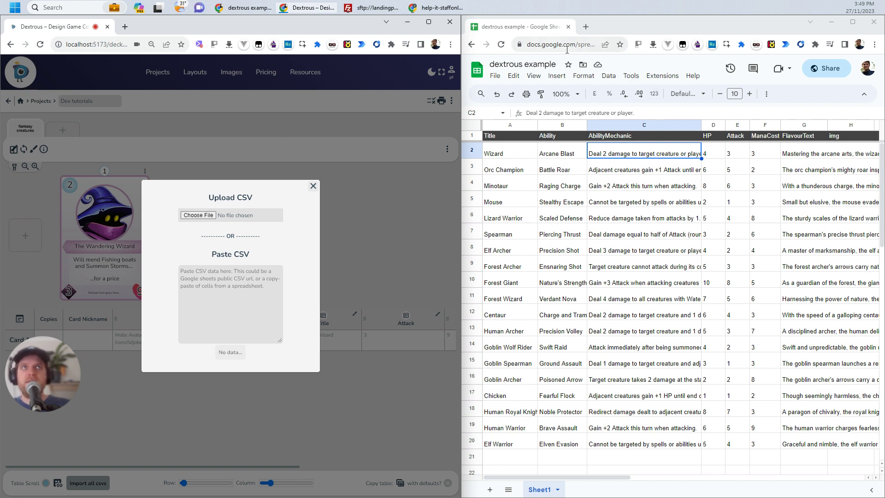
left_click(211, 275)
type("https://docs.google.com/spreadsheets/d/e/2PACX-1vS5LHMHL1xV3S2zWDh1TxHbUjkPDQij2NMCmpmyqvRPCHkHSTim-CZq2f12HHe6jK_tCw7Yrtv96bv8/pub?output=csv")
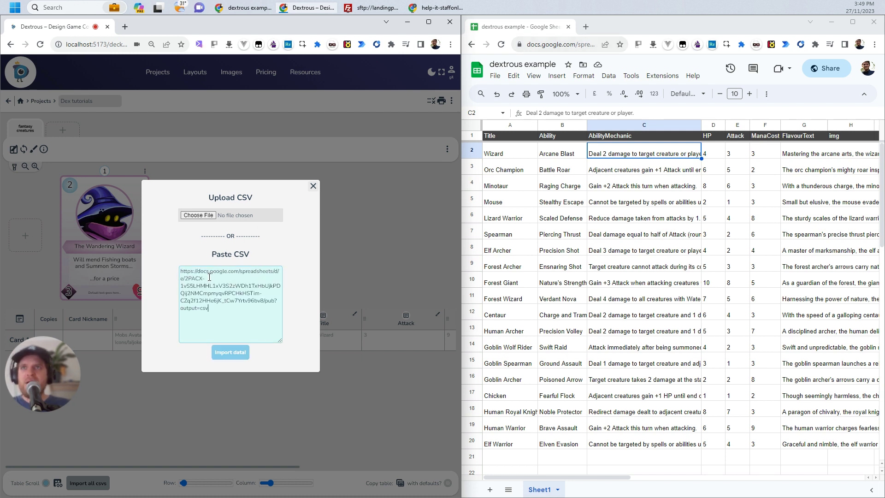
left_click(234, 358)
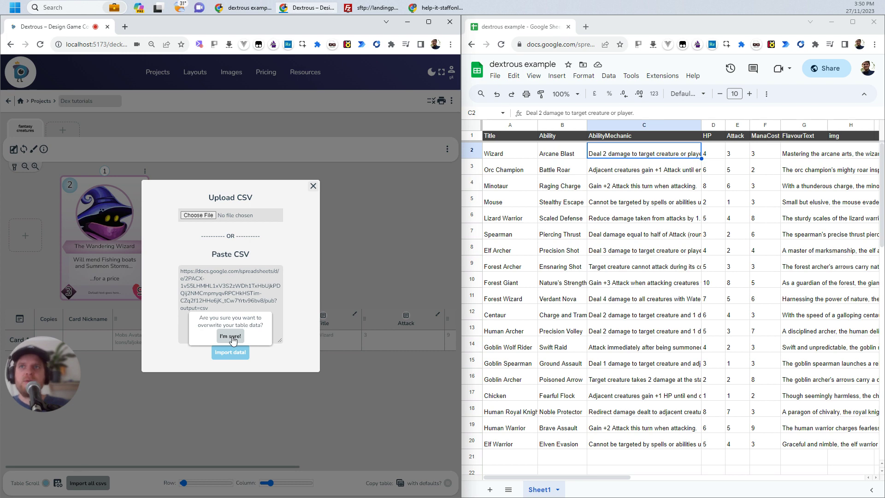
left_click(233, 340)
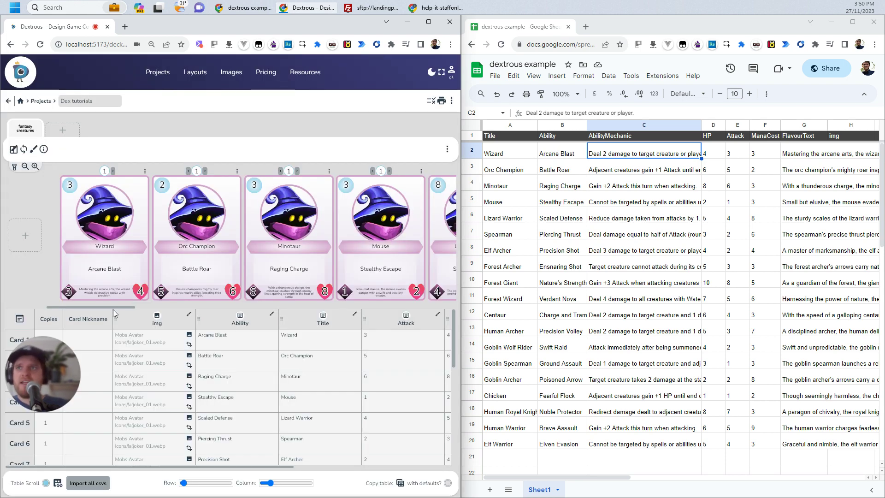
left_click_drag(112, 308, 95, 297)
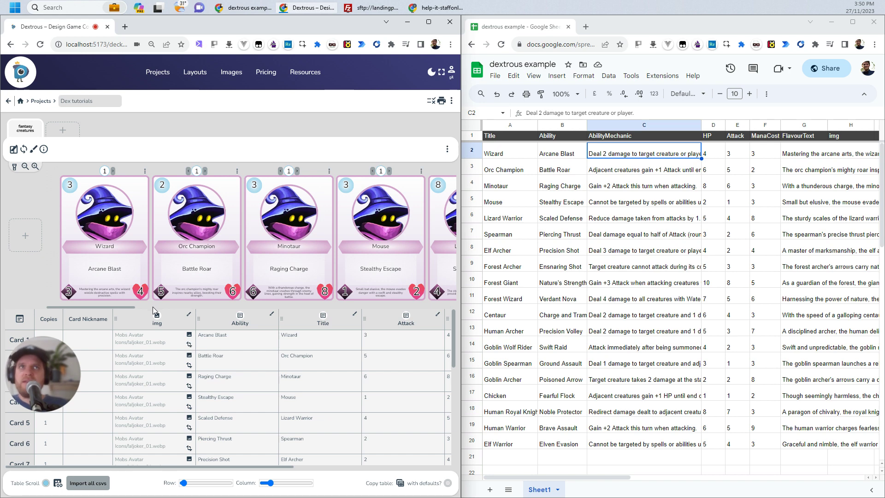
Reopen the component's CSV import settings and refresh the table data from the saved Google Sheets link
left_click(58, 483)
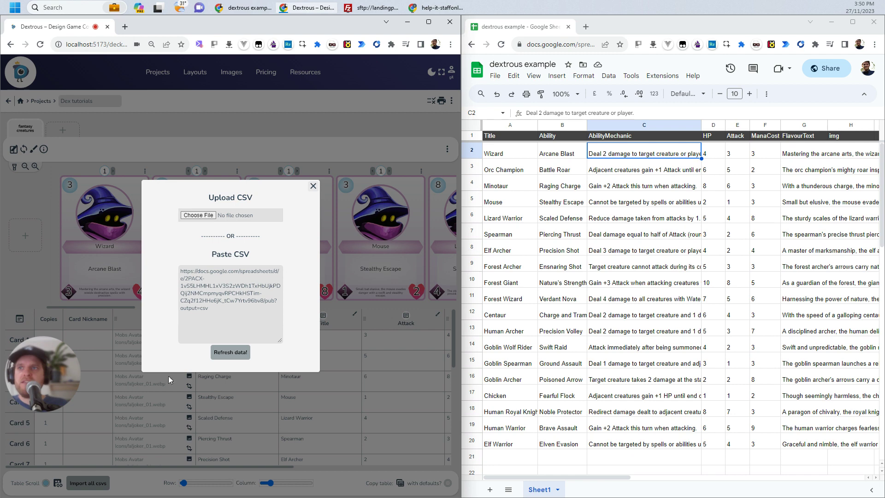
left_click(313, 186)
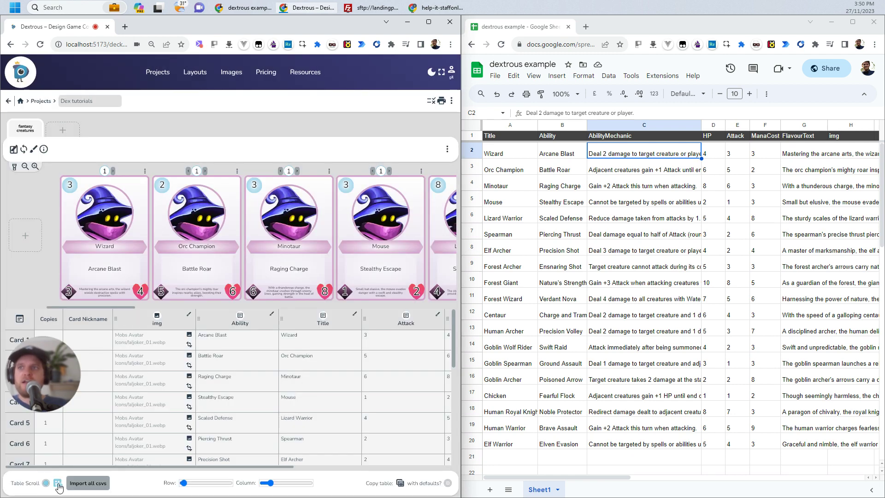
left_click(76, 483)
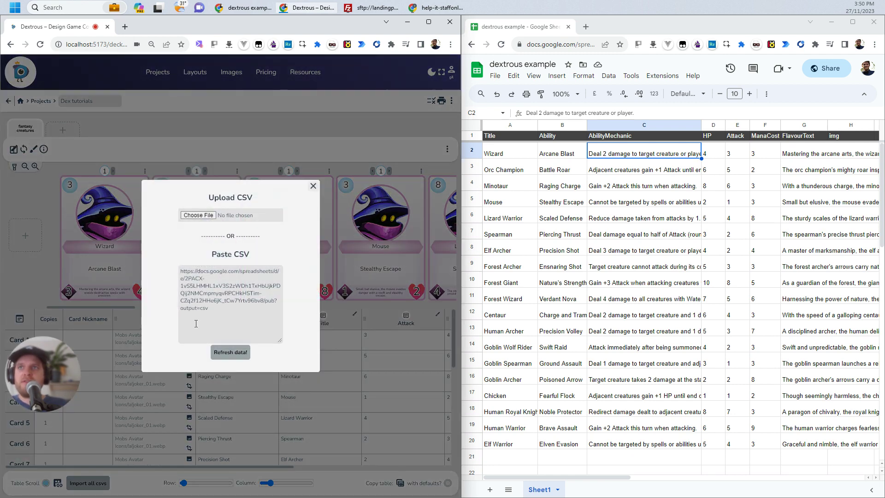
left_click(240, 354)
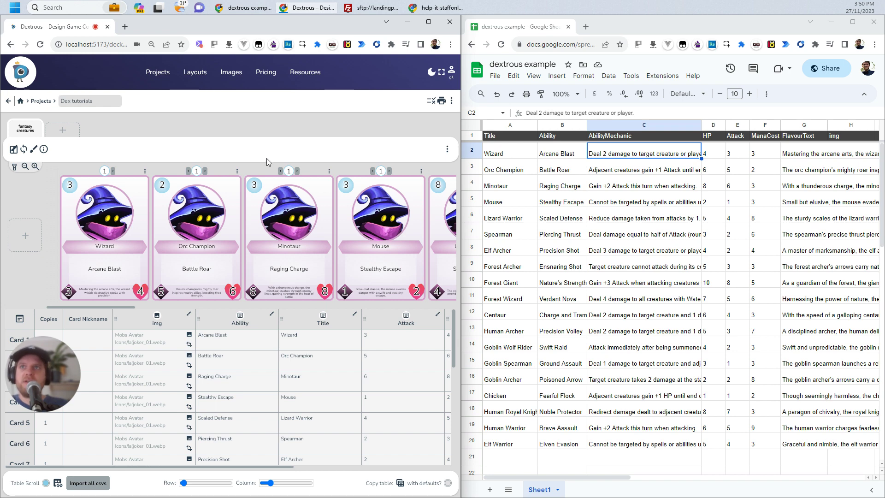
left_click(650, 170)
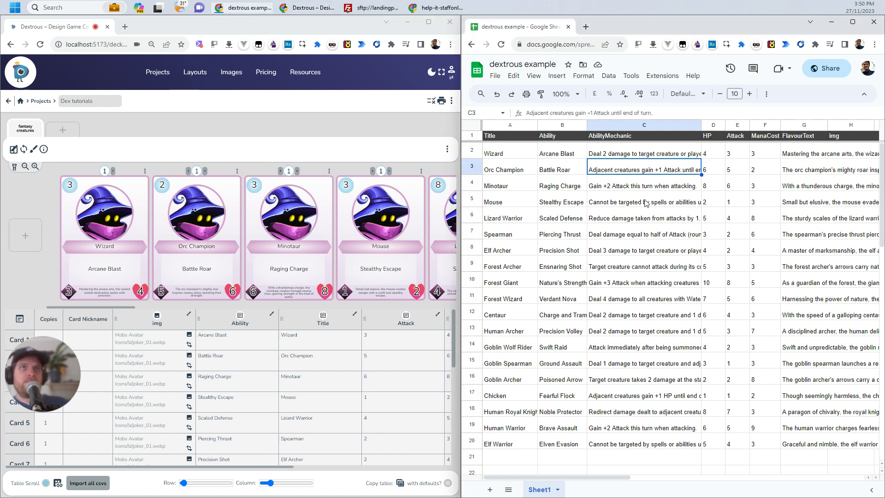
left_click(637, 238)
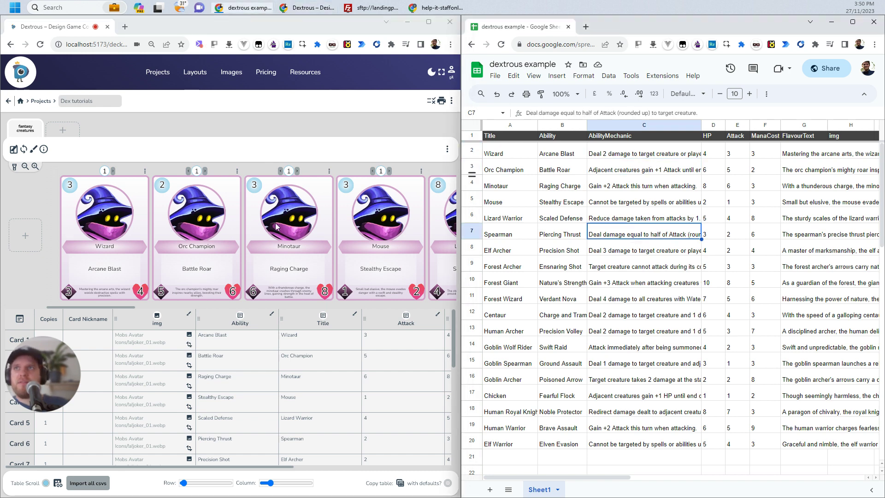
Set the Wizard card's image to human_wizard.svg from the fantasy characters folder
mouse_move(114, 306)
left_mouse_down()
mouse_move(440, 310)
mouse_move(105, 300)
left_mouse_up()
left_click(103, 209)
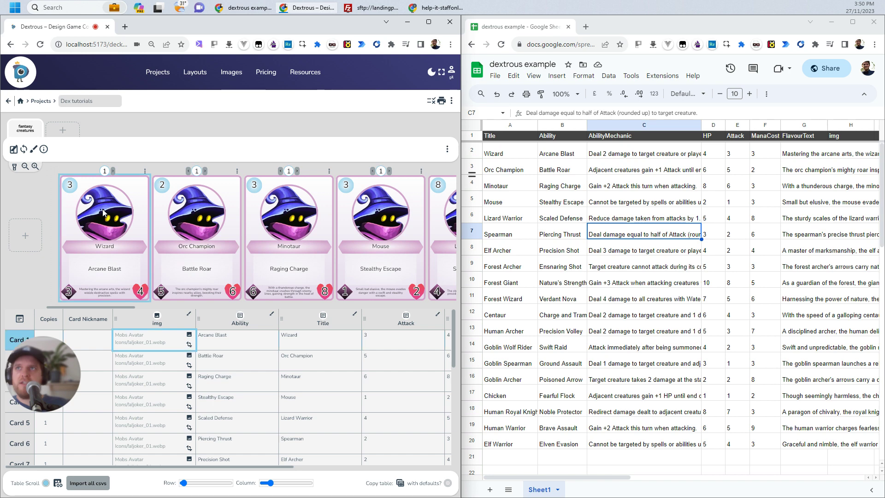
left_click(189, 336)
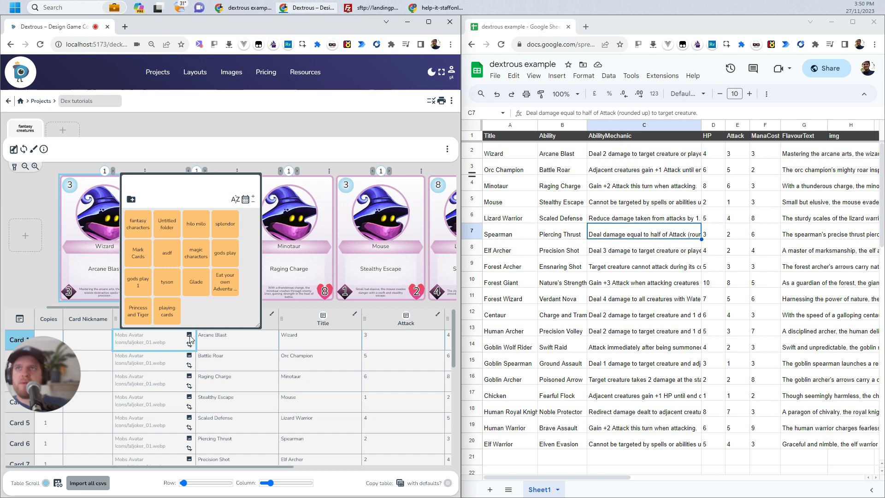
left_click(144, 227)
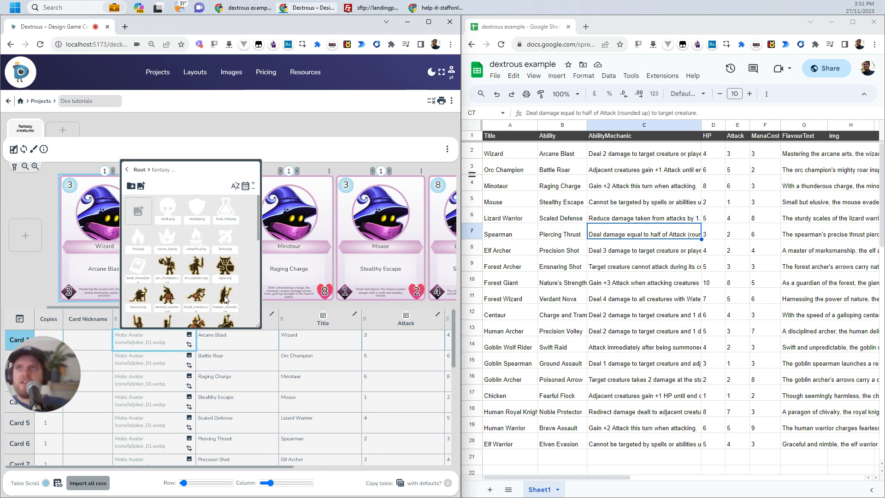
left_click(224, 297)
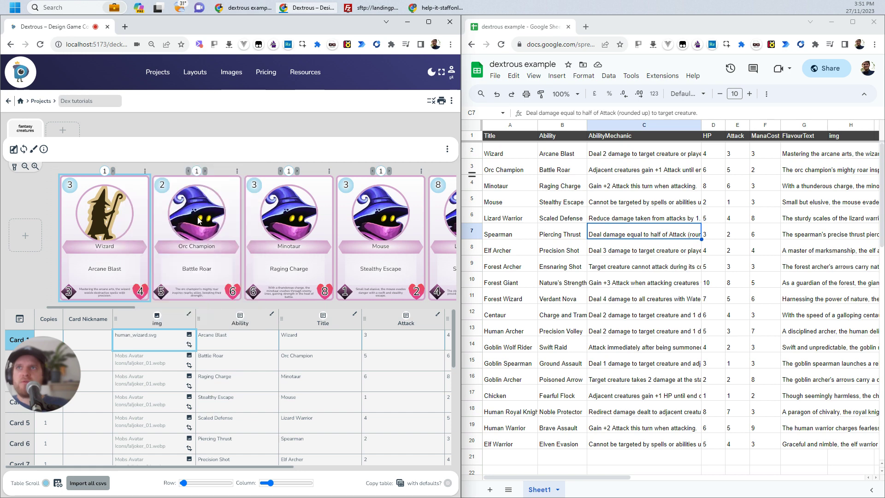
Set the Orc Champion card's image to orc_champion.svg and the Minotaur card's image to minotar_warrior.svg
left_click(198, 220)
left_click(189, 334)
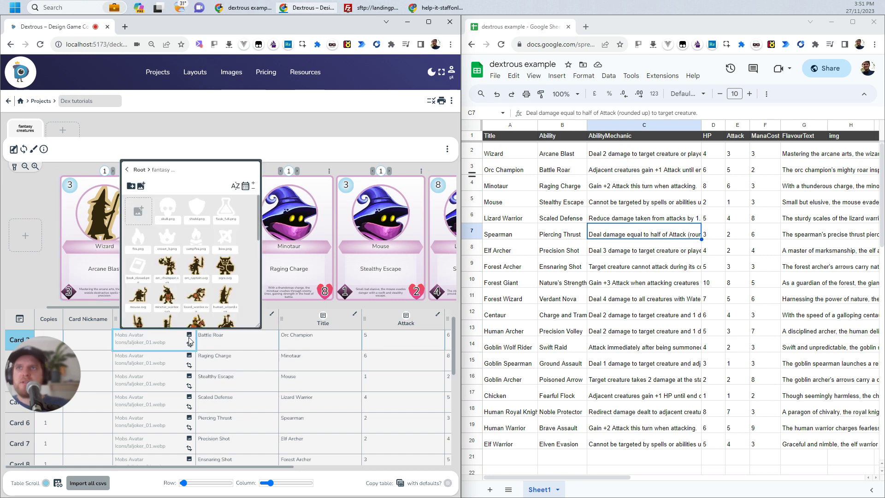
left_click(172, 267)
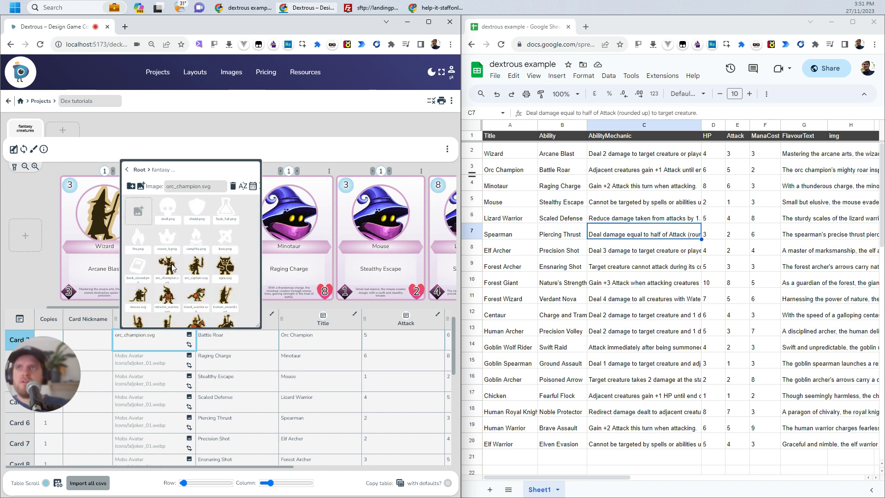
scroll(159, 369, "down", 1)
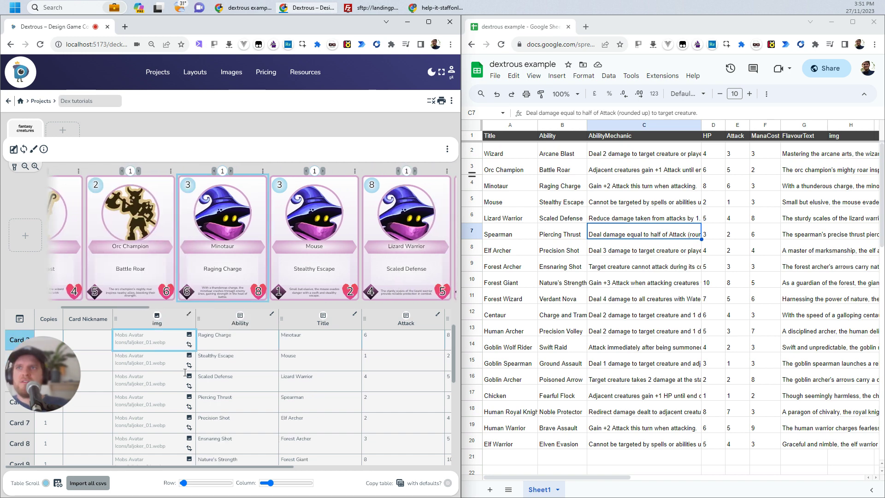
left_click(189, 335)
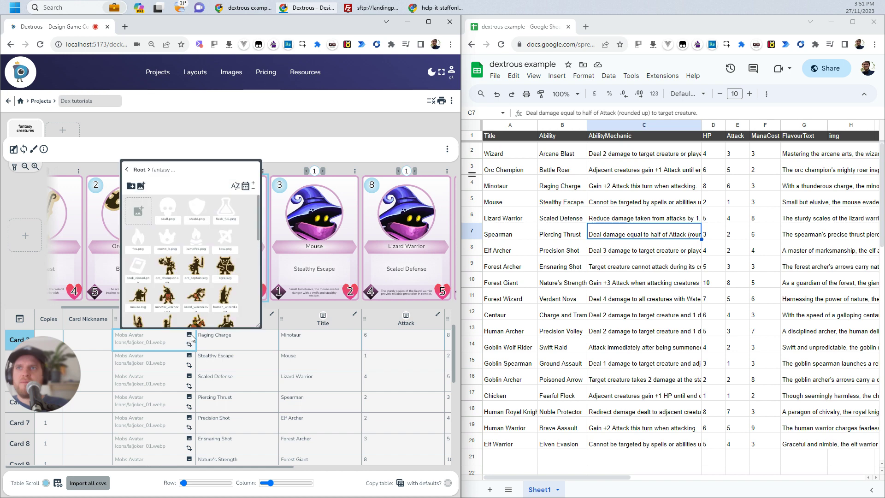
left_click(167, 297)
Set the Mouse card's image to mouse.svg from the fantasy characters folder
scroll(154, 363, "down", 1)
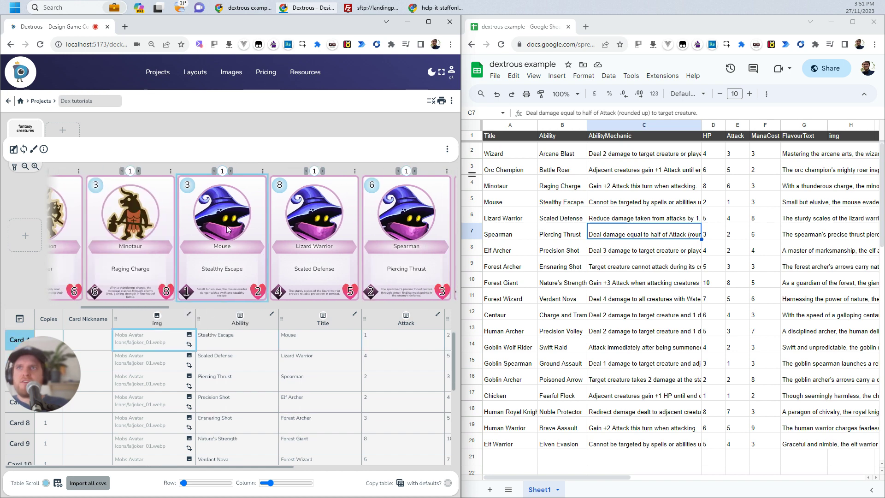
left_click(189, 335)
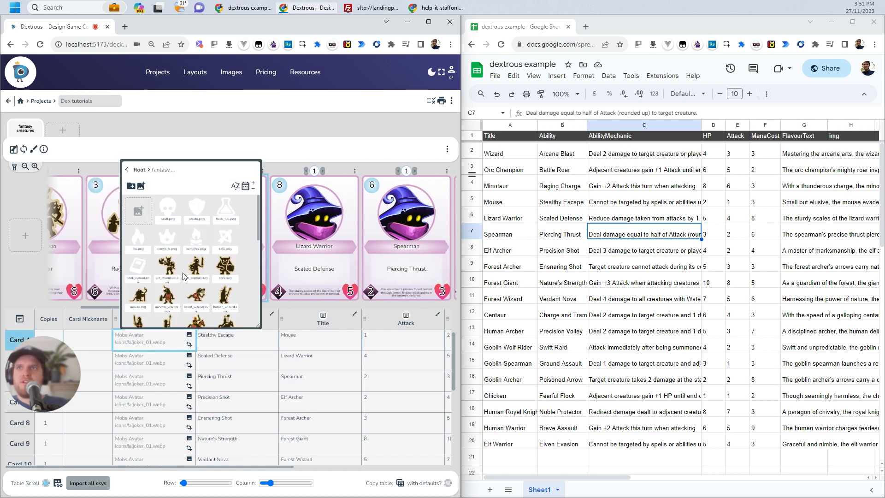
left_click(136, 298)
left_click(170, 363)
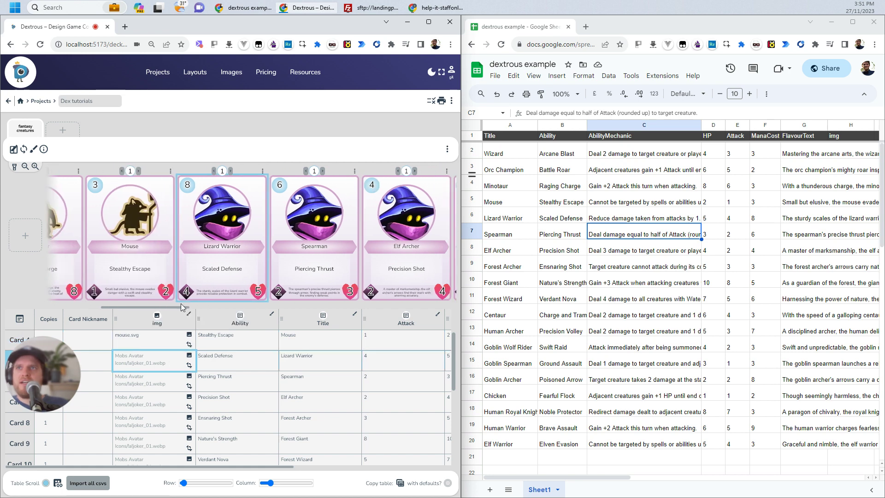
Examine the first four cards and their image file names in the table's img column
left_click_drag(175, 307, 109, 304)
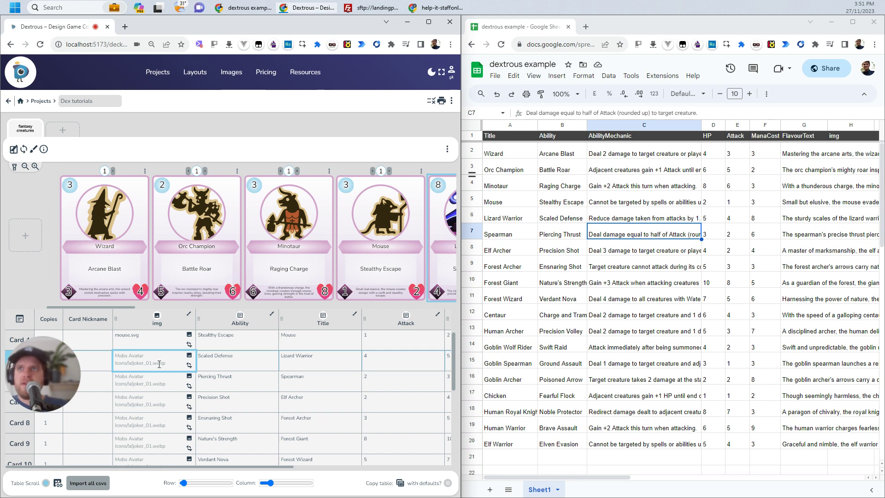
scroll(144, 357, "up", 2)
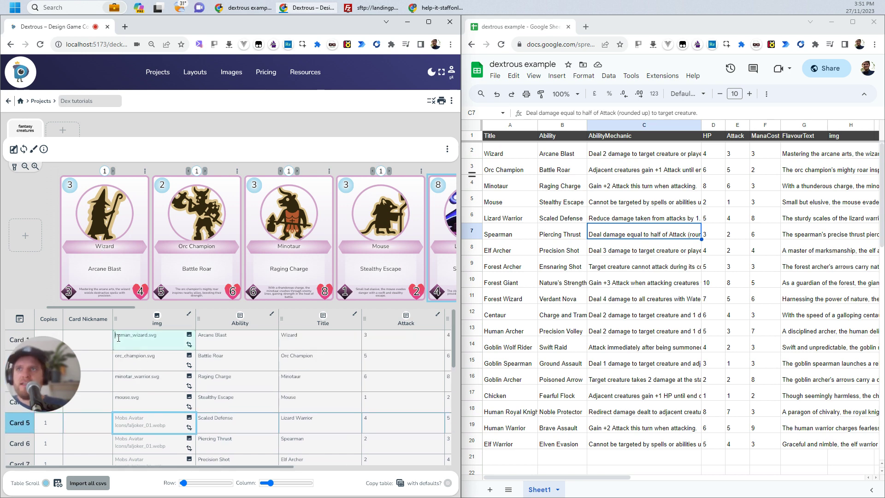
left_click_drag(114, 335, 152, 399)
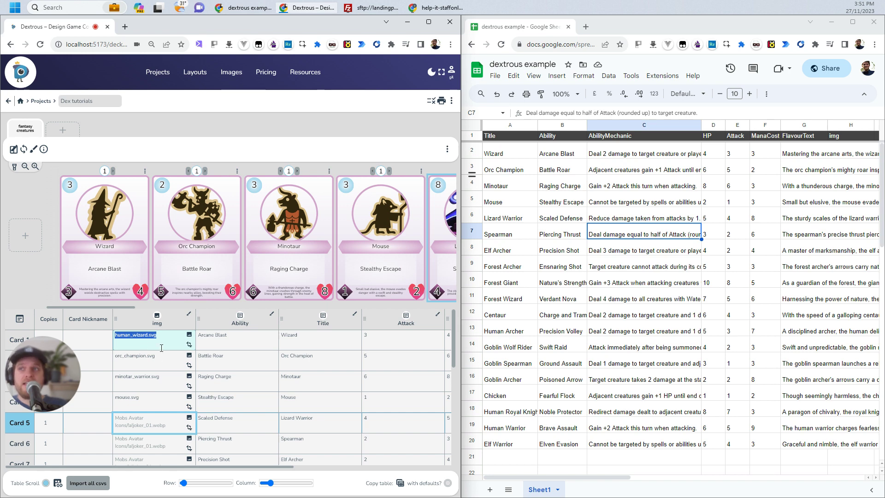
left_click(130, 337)
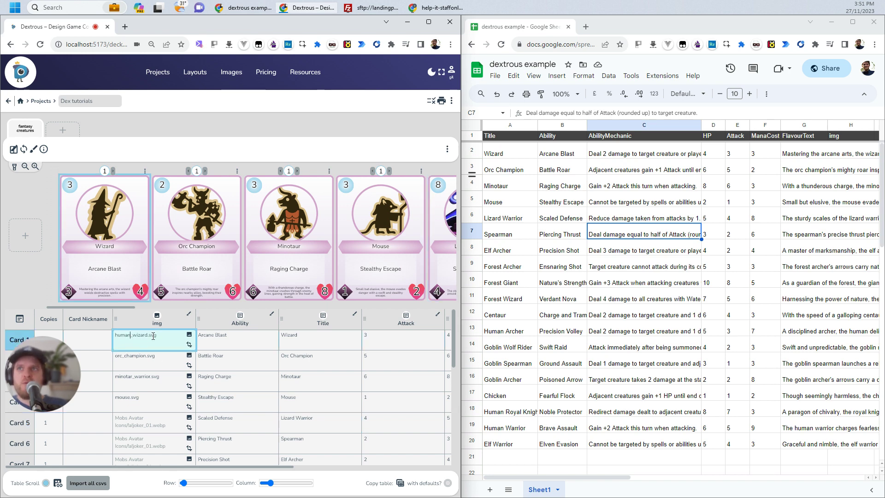
left_click_drag(160, 337, 115, 337)
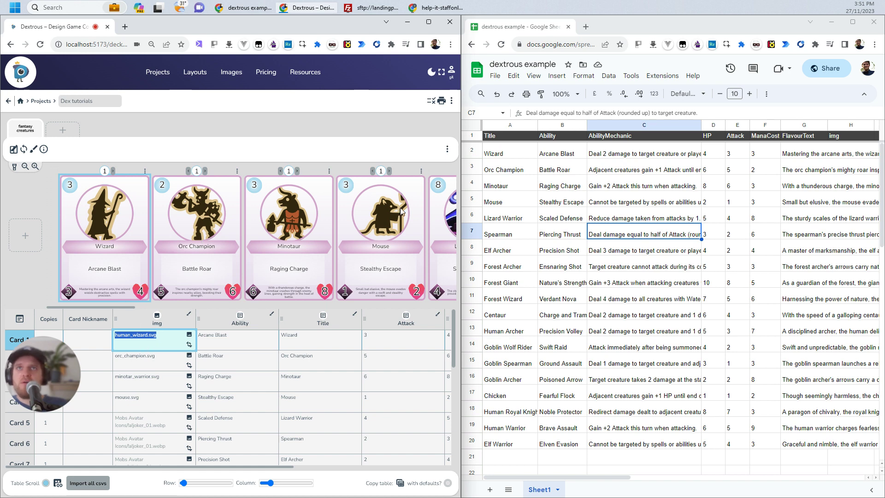
mouse_move(104, 307)
left_mouse_down()
mouse_move(154, 308)
mouse_move(99, 308)
left_mouse_up()
Copy the component's table to the clipboard, widen the spreadsheet window and paste the table at cell B23, below the existing data
left_click(401, 484)
left_click(401, 484)
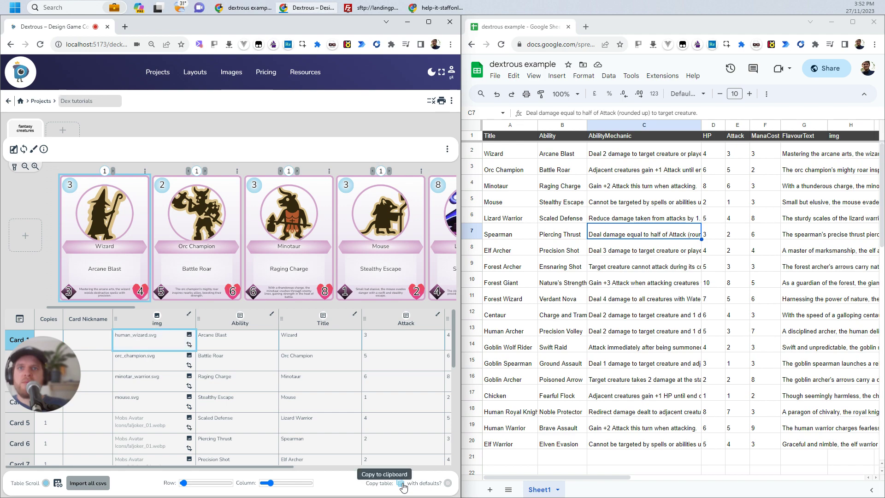
left_click(552, 461)
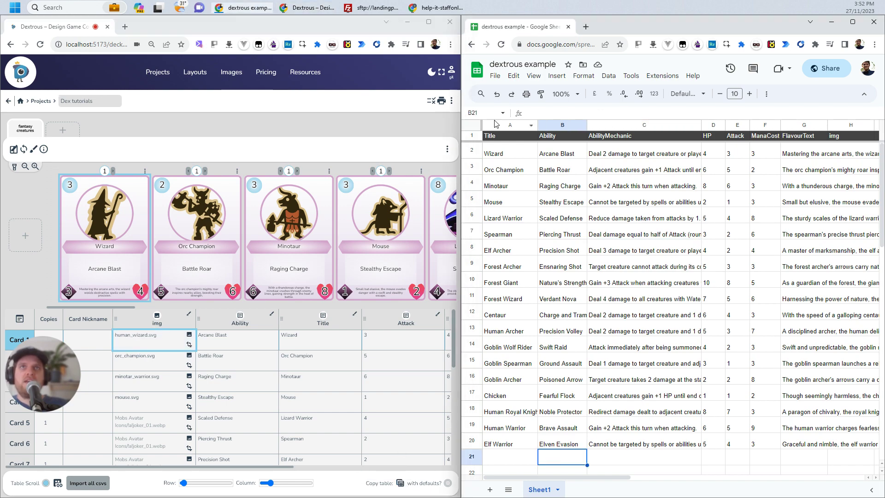
left_click_drag(462, 119, 206, 119)
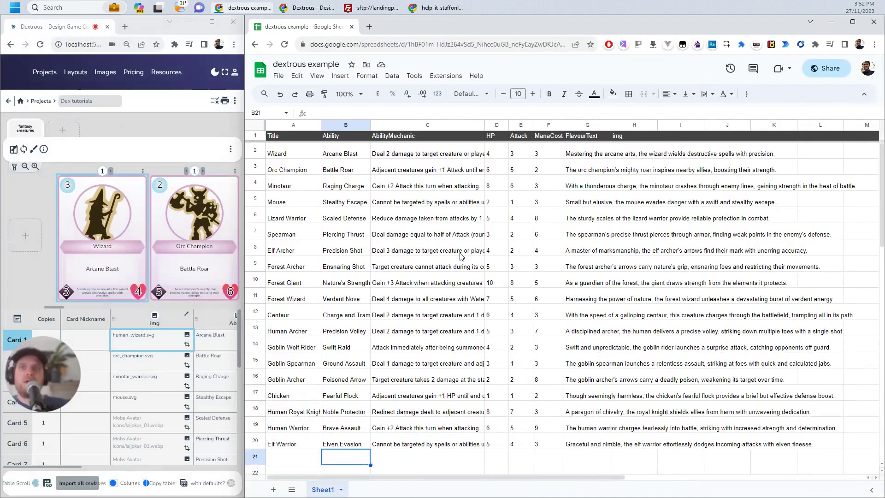
scroll(460, 255, "down", 3)
left_click(332, 358)
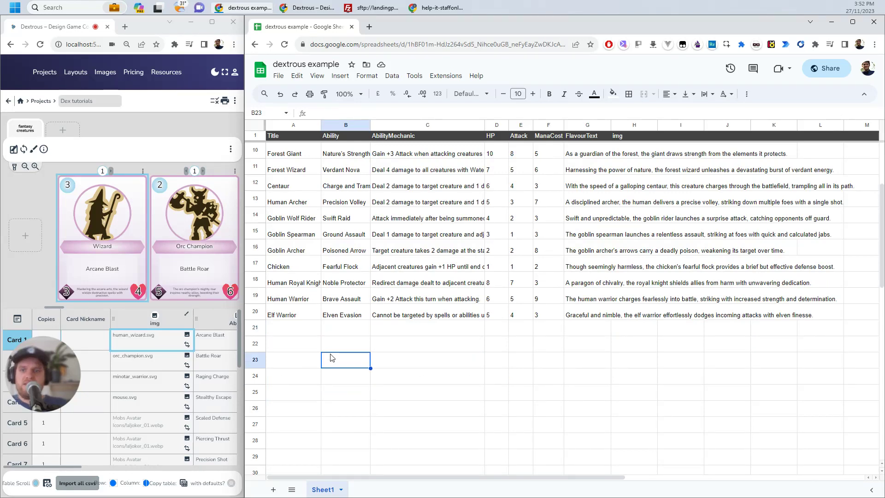
key("ctrl+v")
left_click(687, 343)
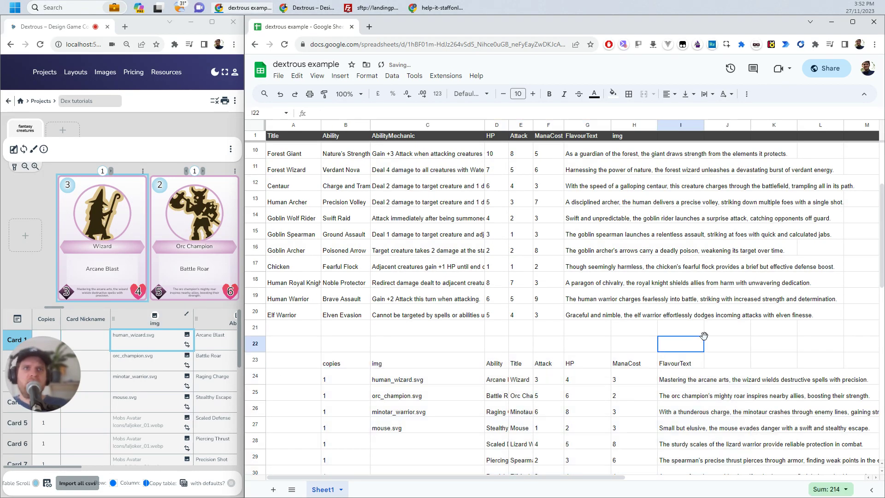
scroll(705, 334, "down", 1)
scroll(719, 332, "right", 2)
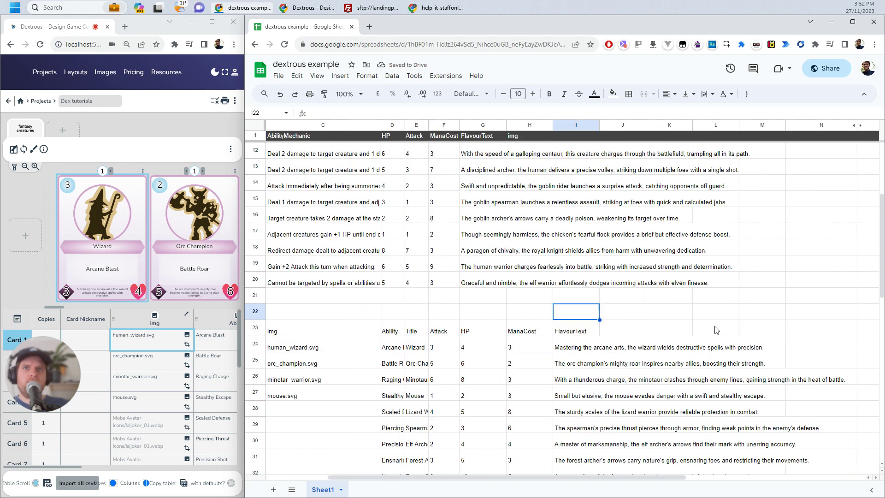
scroll(716, 330, "left", 2)
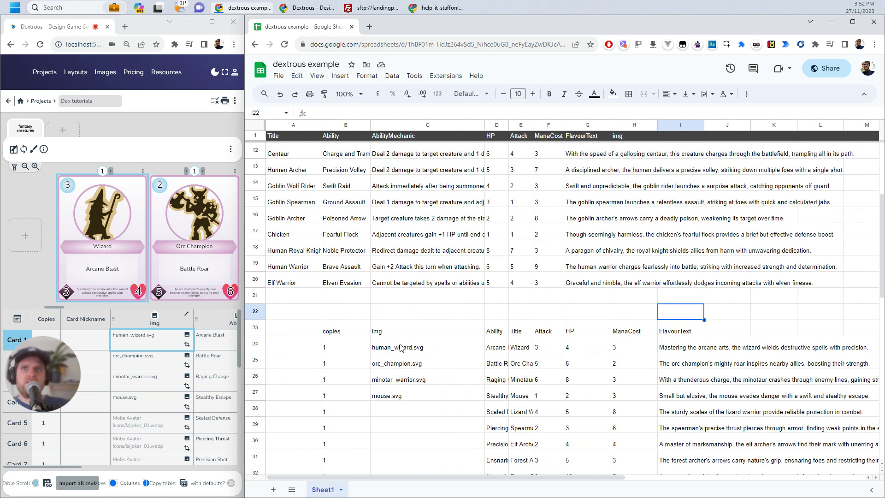
Move the four image file names from C24:C27 of the pasted table into the img column starting at H2, and widen that column
left_click_drag(400, 348, 404, 395)
key("ctrl+c")
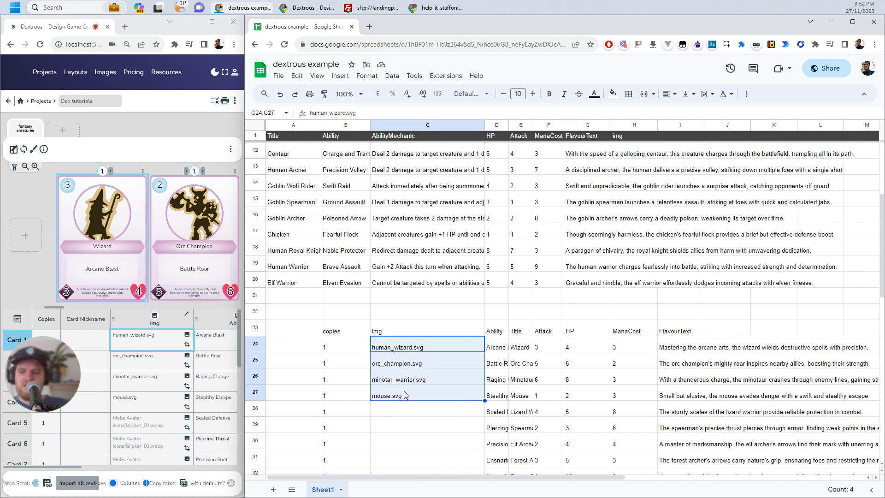
scroll(443, 355, "down", 2)
scroll(443, 354, "up", 3)
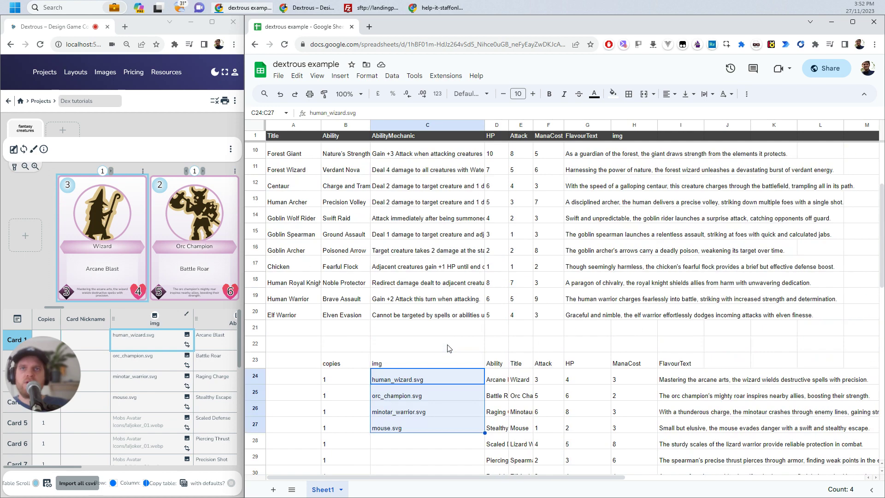
scroll(449, 349, "up", 3)
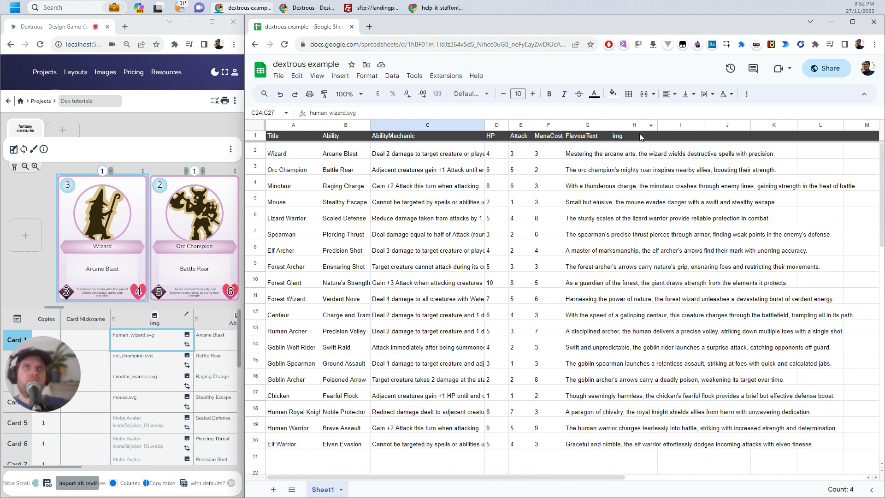
left_click(626, 155)
key("ctrl+v")
left_click(681, 234)
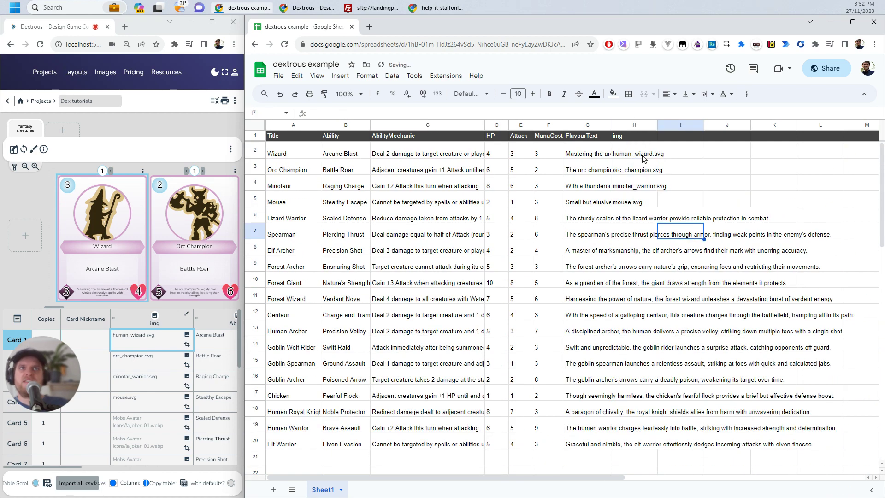
left_click_drag(658, 125, 675, 125)
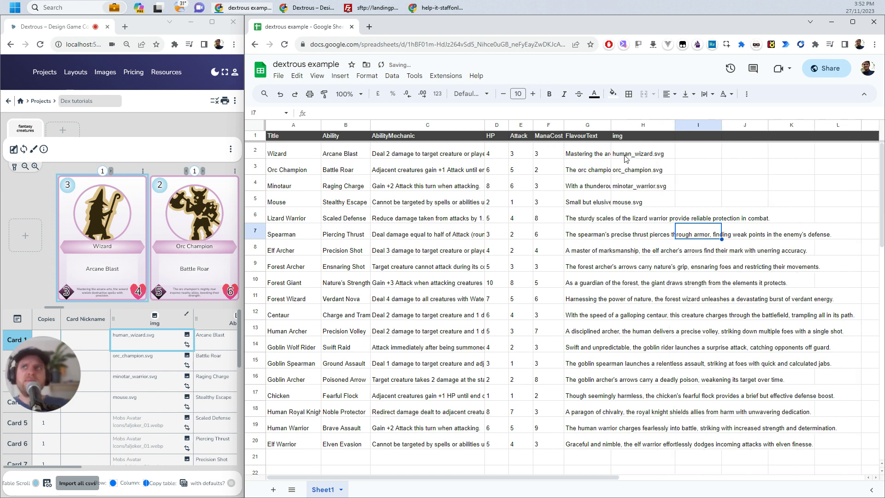
Clear the pasted table in A22:K44 below the creature data, and narrow the spreadsheet window to show more of the card project
scroll(595, 286, "down", 3)
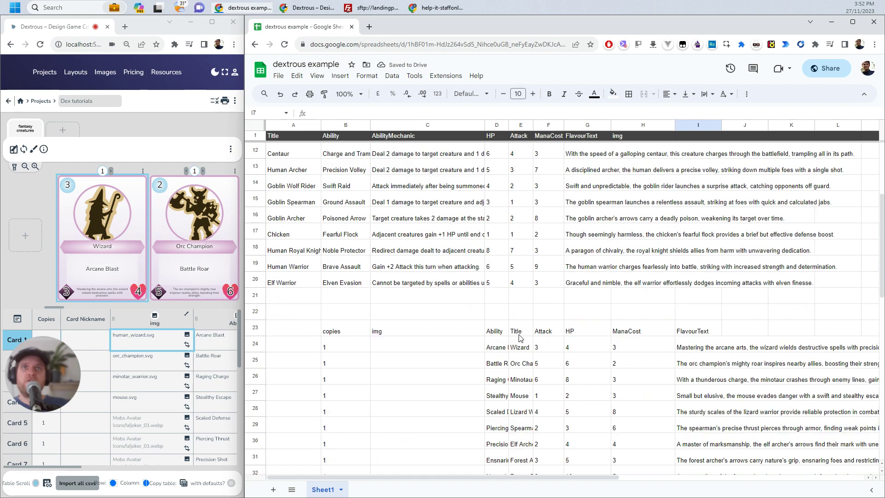
scroll(599, 231, "up", 3)
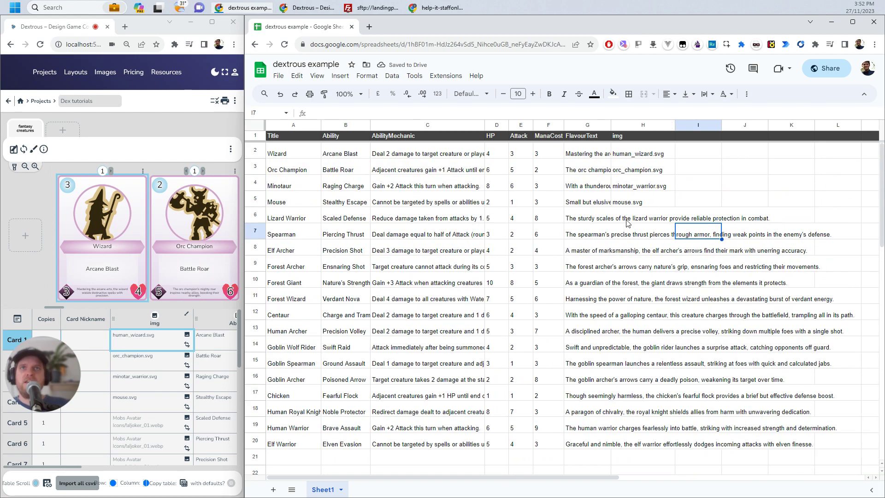
scroll(627, 222, "down", 5)
left_click_drag(307, 249, 773, 416)
key("Delete")
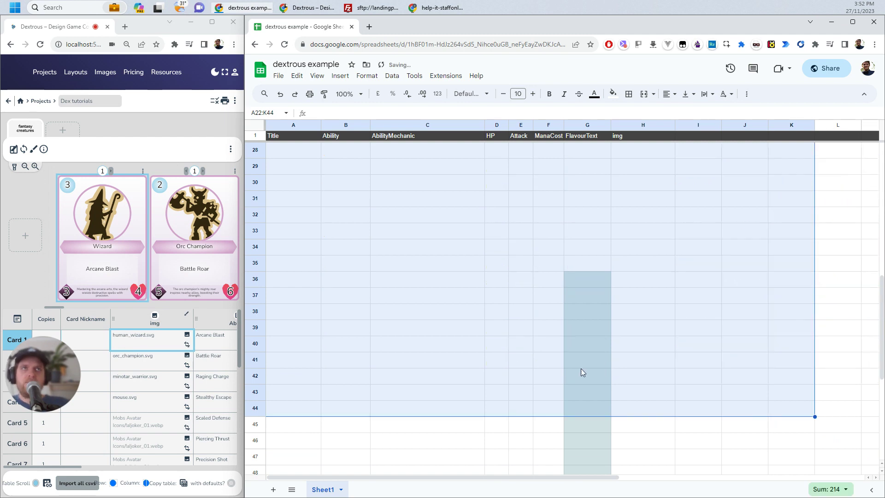
scroll(583, 371, "up", 8)
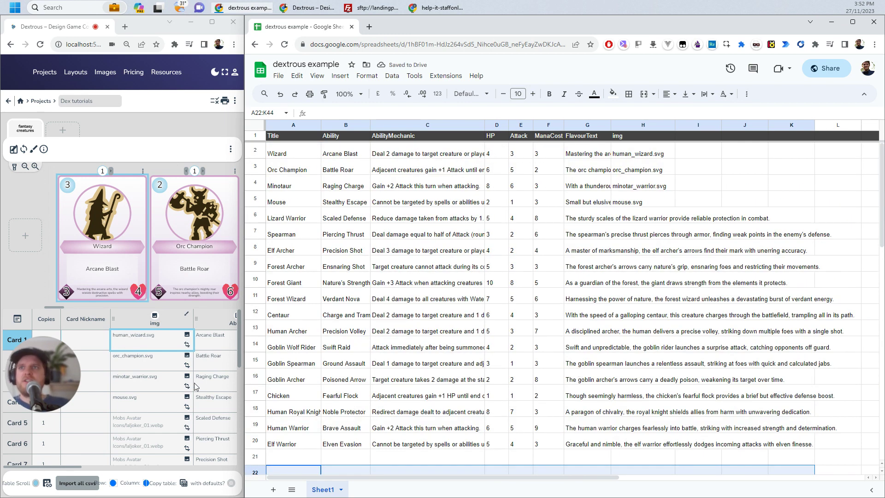
left_click_drag(245, 281, 432, 214)
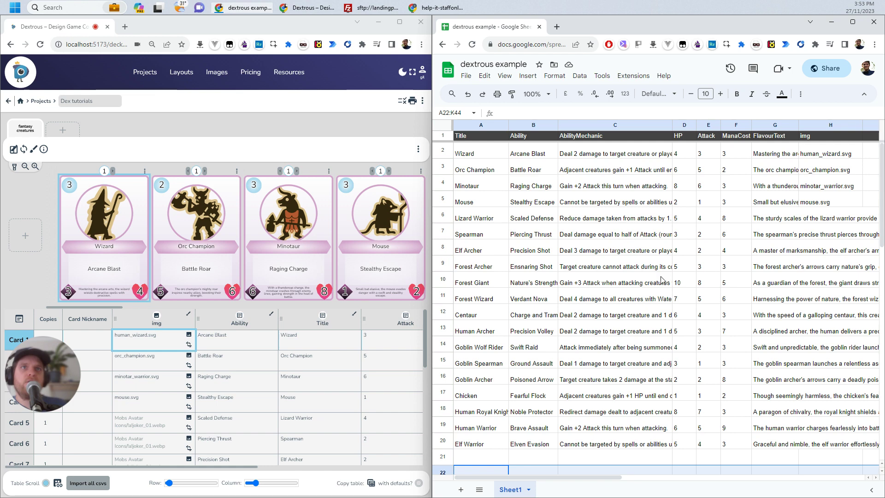
Compare the Wizard's Ability and AbilityMechanic cells, and rename the Ability column header to "Ability keyword"
left_click(526, 154)
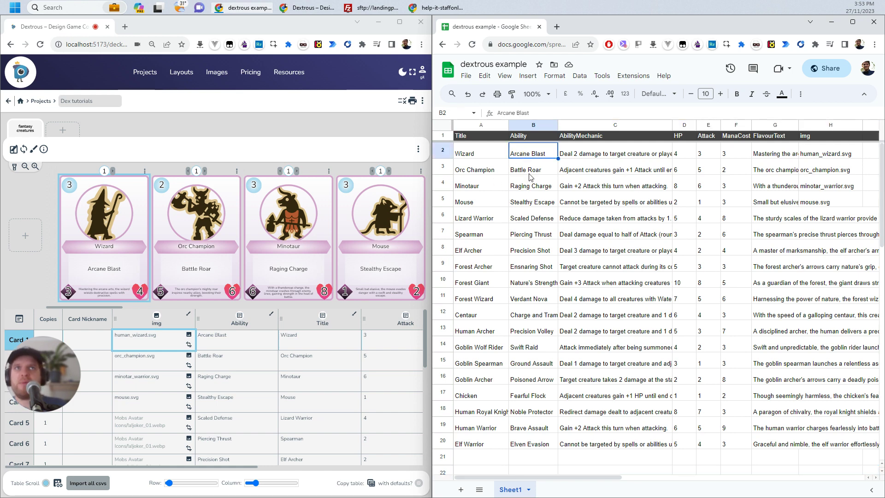
left_click(585, 155)
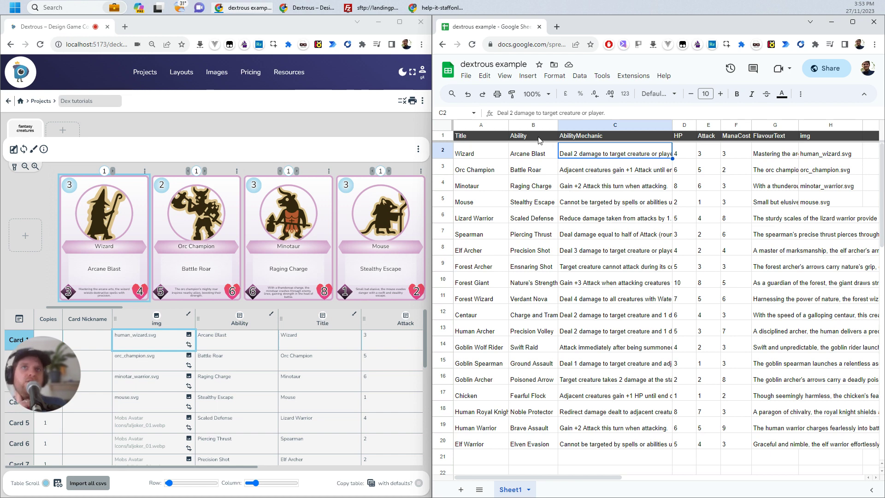
left_click(522, 155)
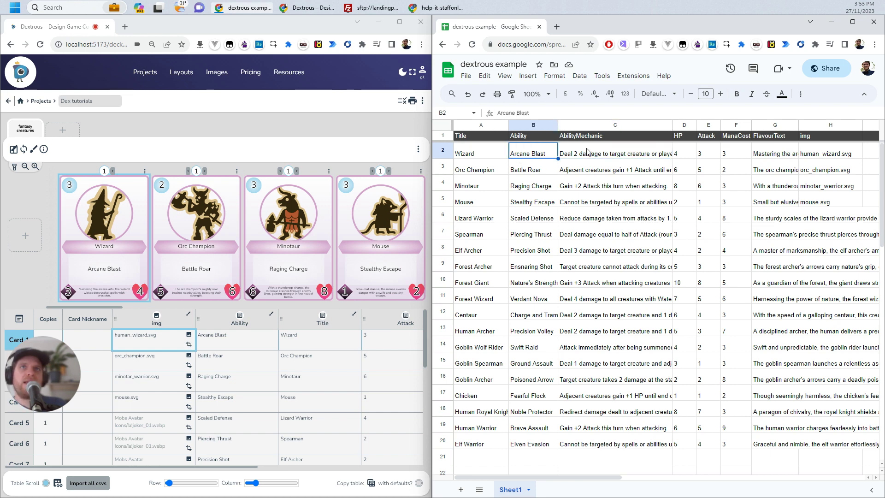
left_click(588, 154)
left_click(531, 154)
left_click(581, 156)
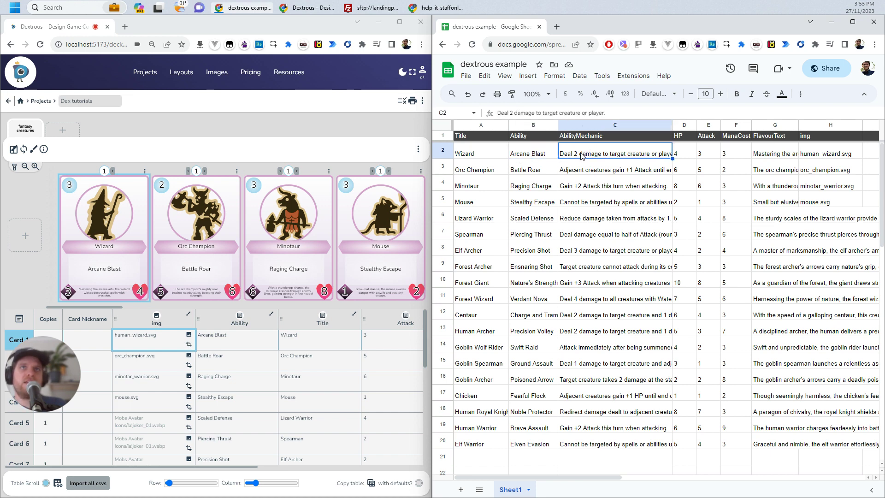
double_click(523, 137)
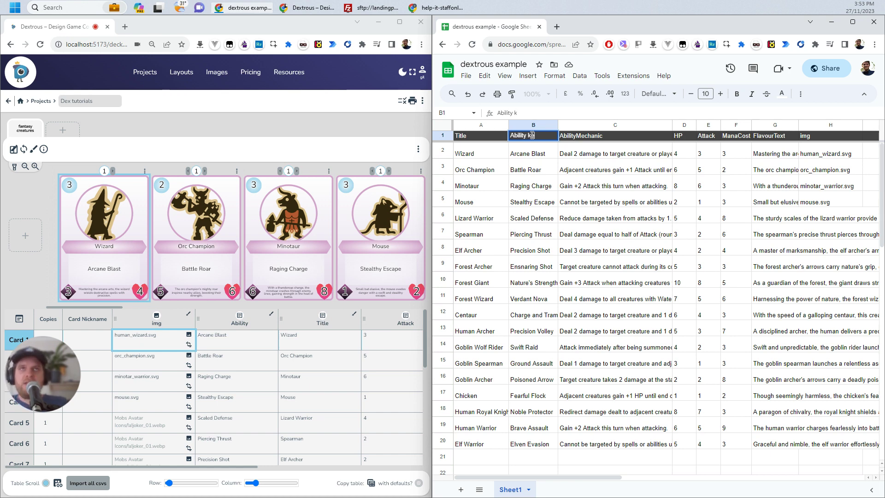
left_click(531, 148)
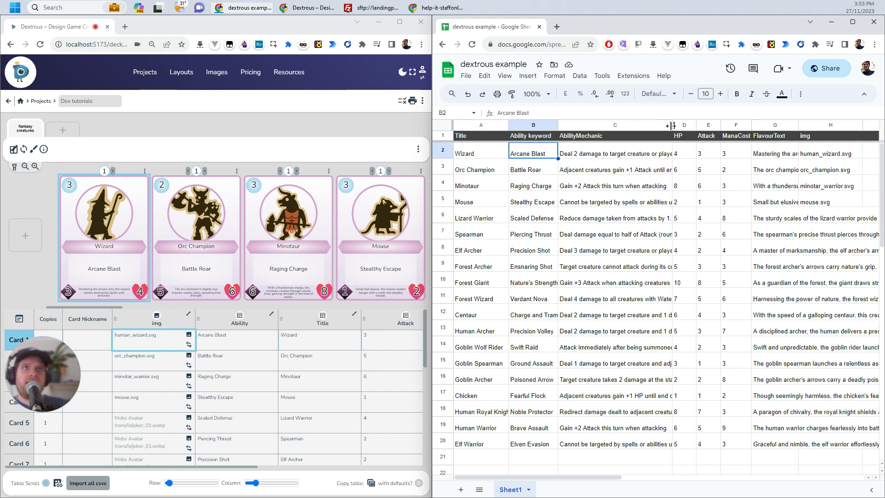
Insert a new column between AbilityMechanic and HP and give it the header "Ability"
mouse_move(671, 126)
left_mouse_down()
mouse_move(663, 125)
mouse_move(676, 126)
mouse_move(673, 134)
left_mouse_up()
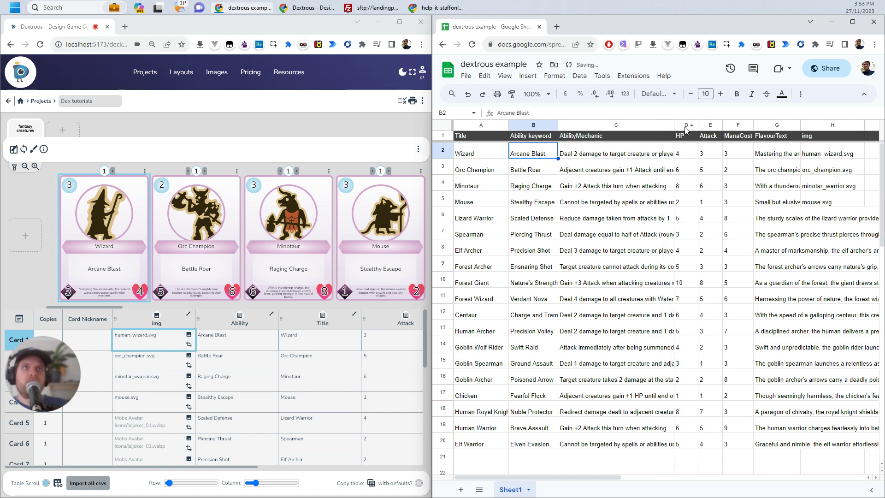
left_click(685, 128)
right_click(682, 128)
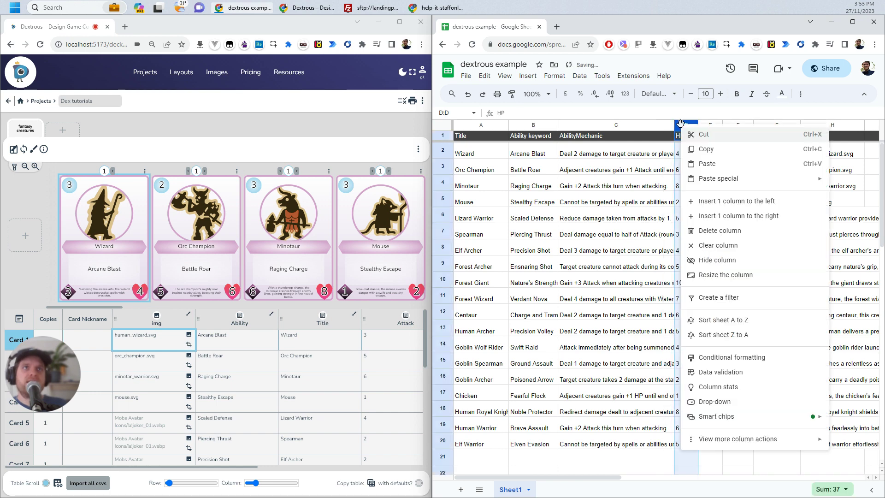
left_click(743, 201)
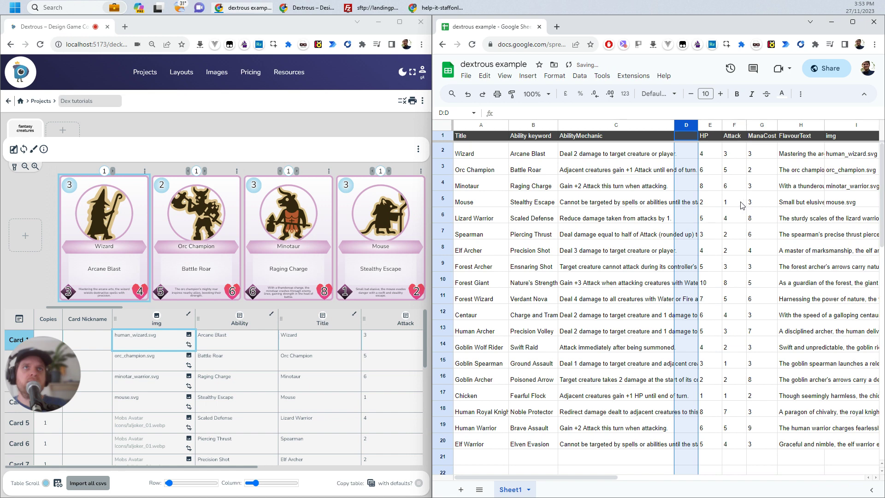
left_click(685, 137)
type("Ability")
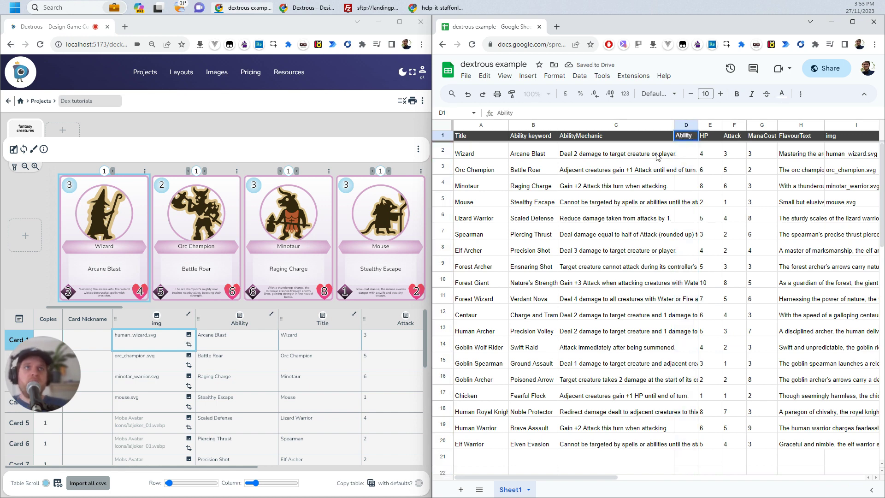
left_click(614, 186)
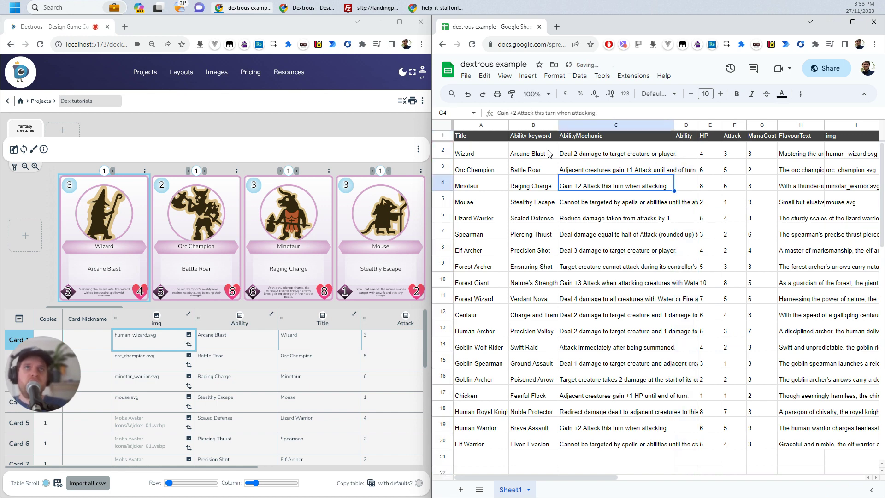
Enter the formula =B2+C2 in cell D2 to combine the Wizard's ability keyword and mechanic
left_click_drag(526, 154, 608, 159)
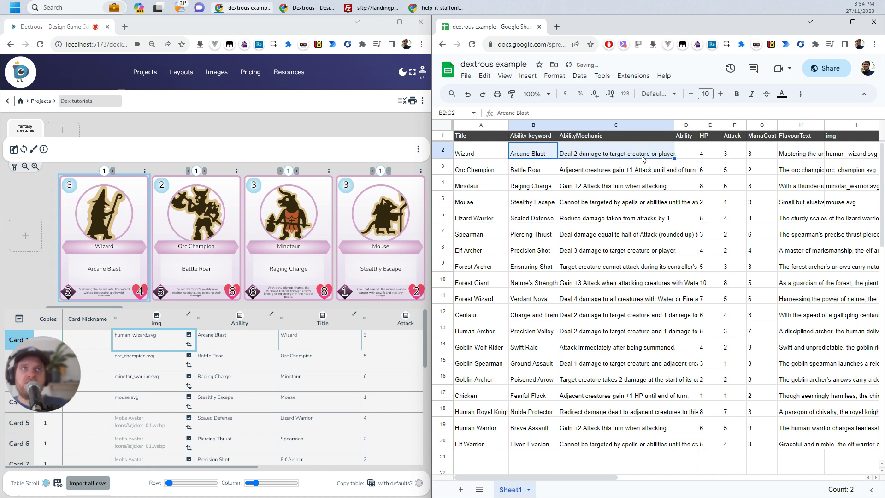
left_click(686, 151)
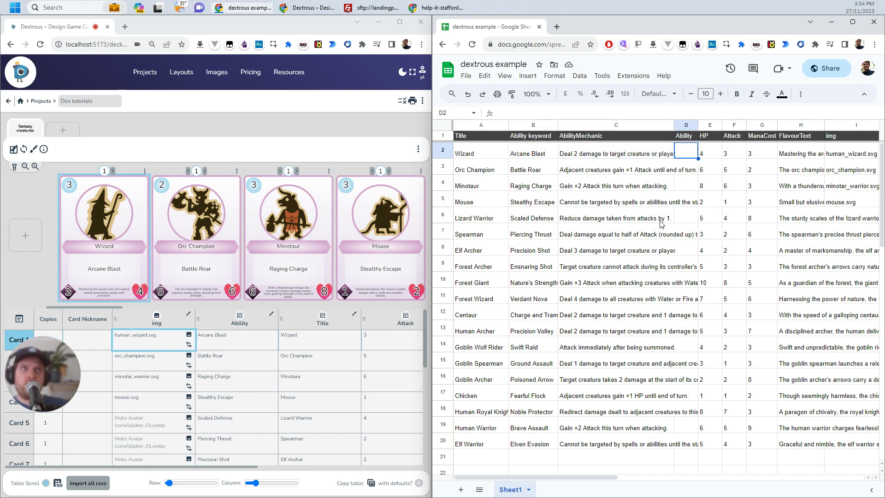
left_click(687, 166)
left_click(686, 153)
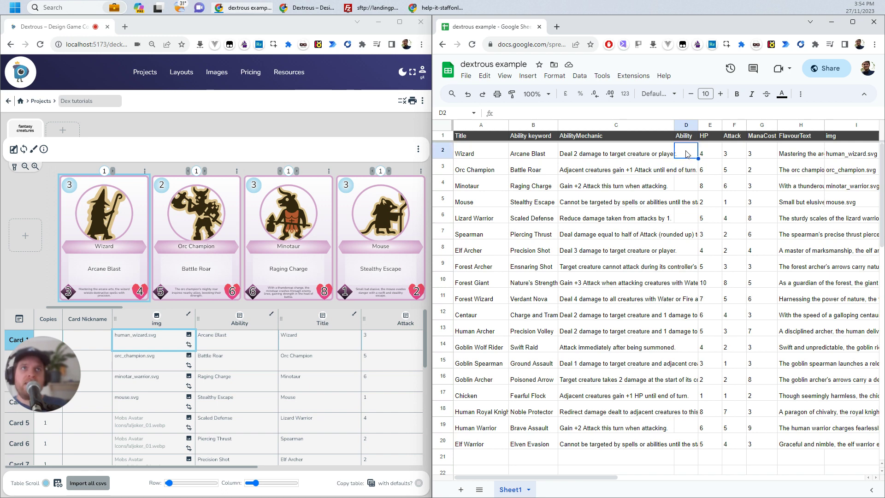
type("=")
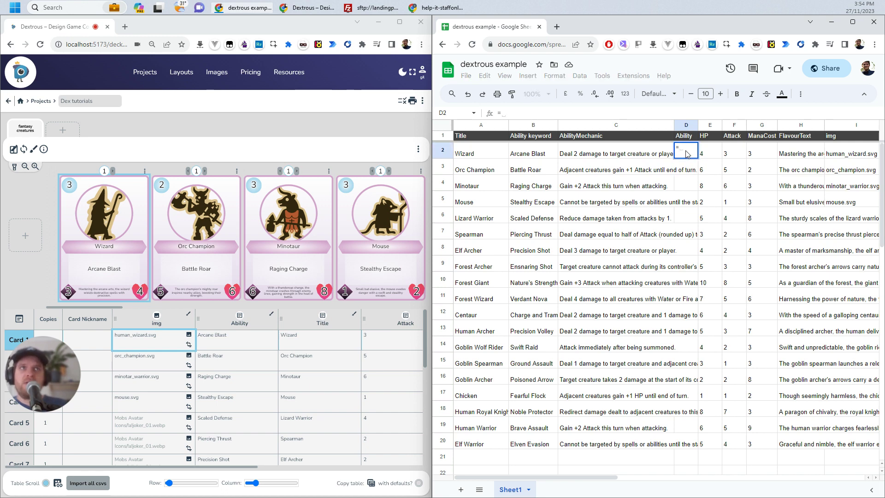
left_click(529, 158)
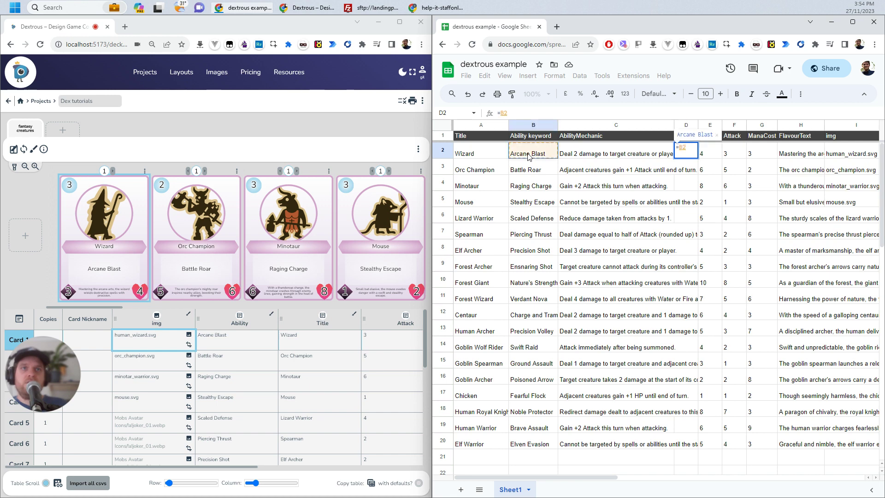
type("+")
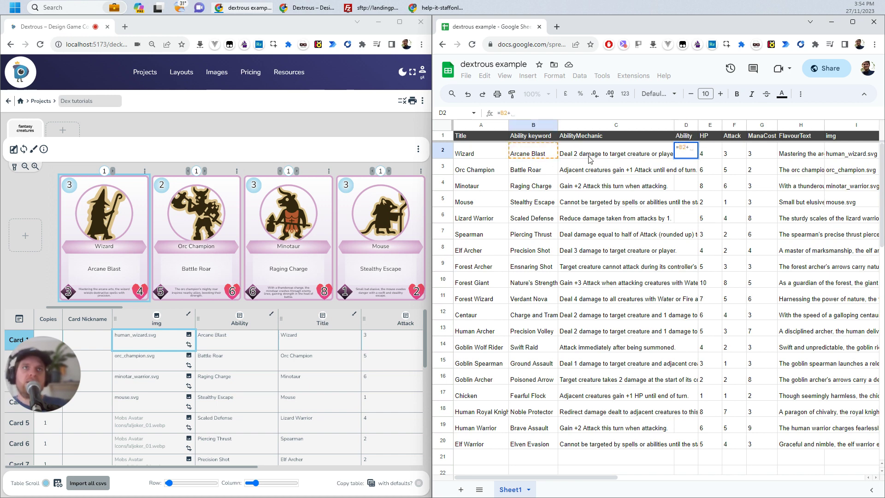
left_click(590, 159)
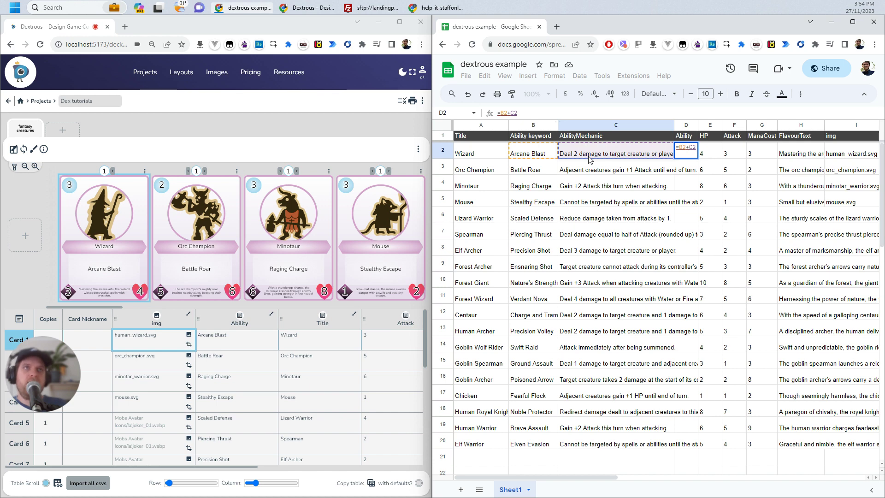
key("Return")
Change the formula in cell D2 to =B2&C2 so that it joins the two texts
left_click(691, 151)
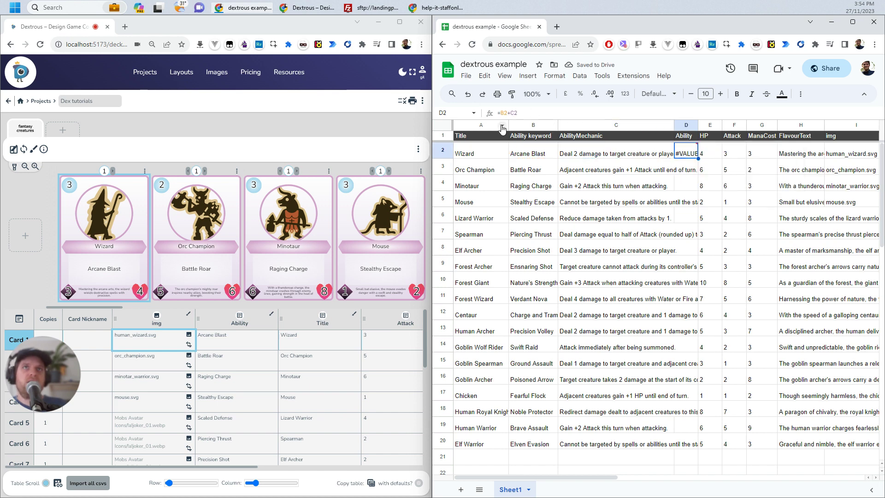
left_click(516, 115)
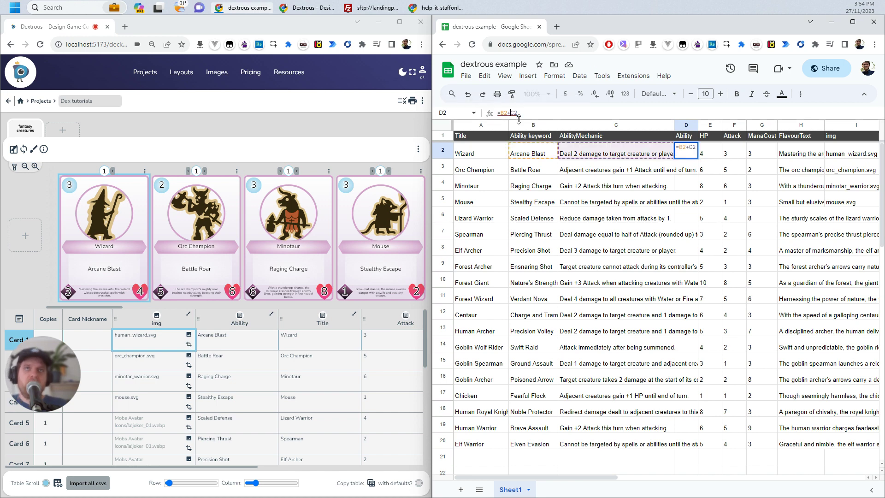
key("BackSpace")
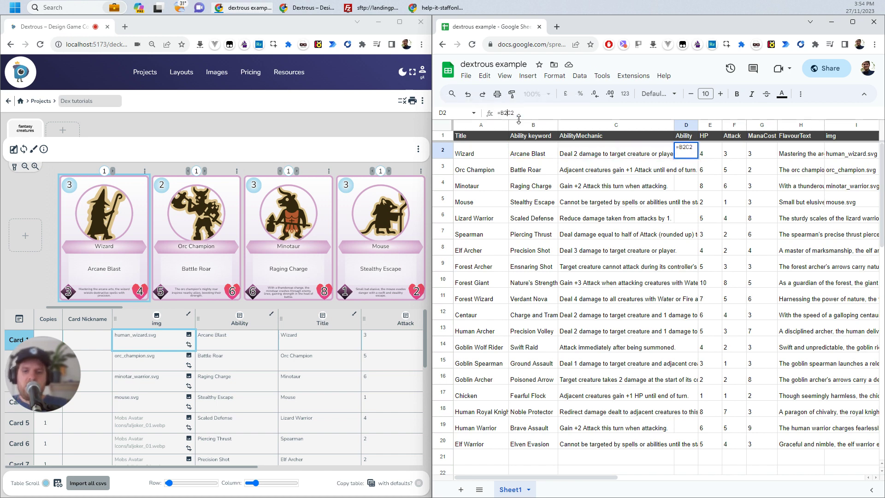
type("&")
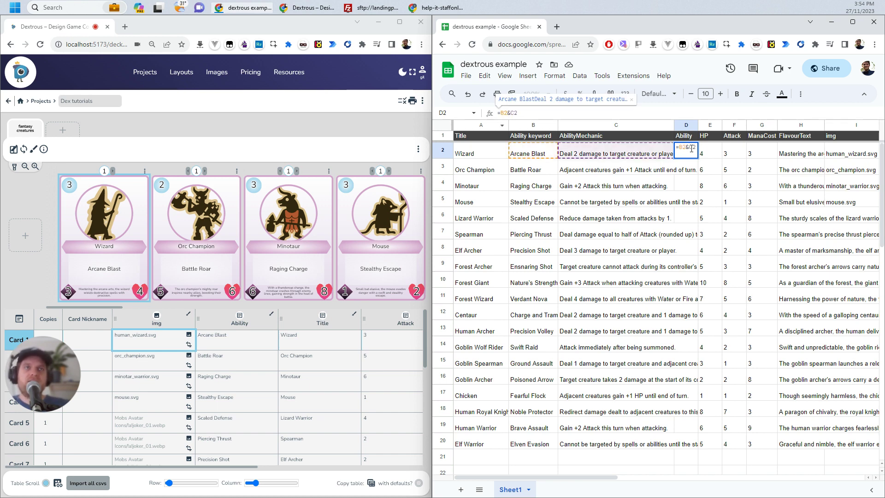
key("Return")
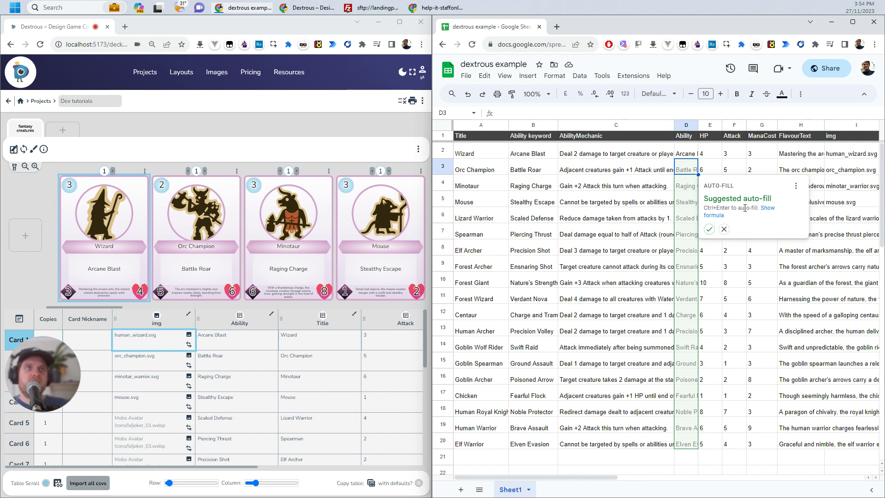
Accept the suggested auto-fill for the remaining rows of the new Ability column, and widen the column
key("ctrl+Return")
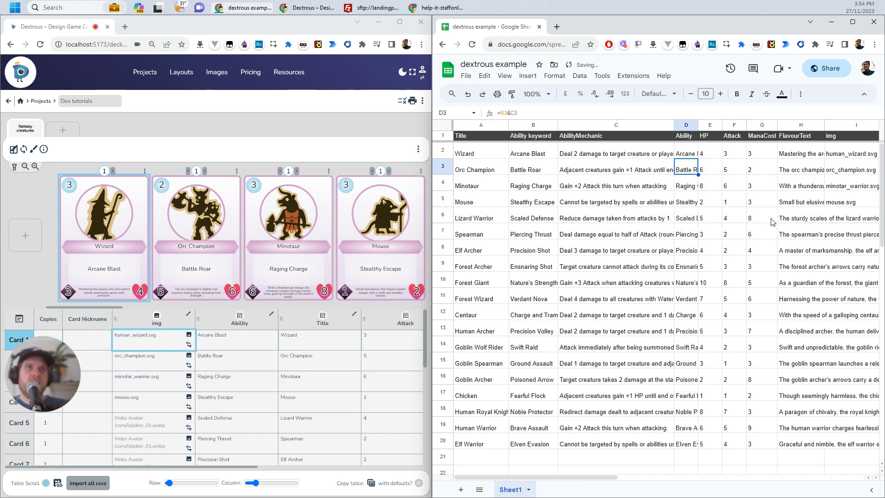
left_click_drag(698, 124, 790, 128)
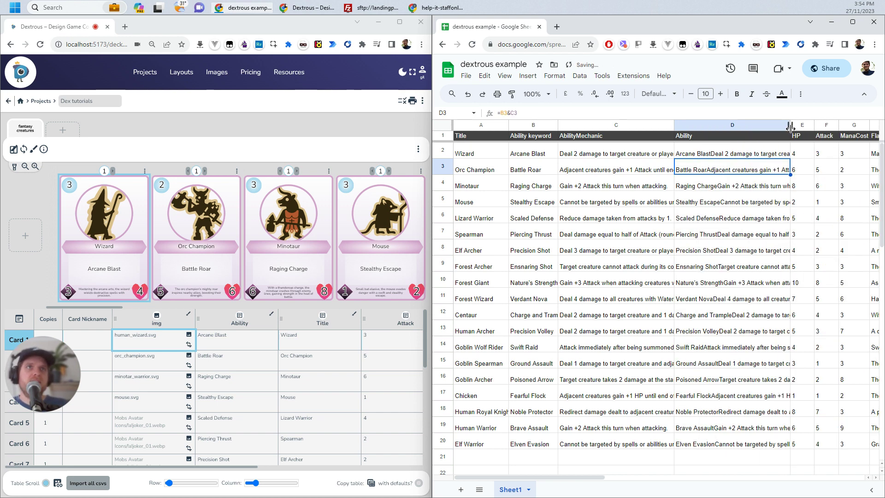
left_click(701, 155)
double_click(701, 154)
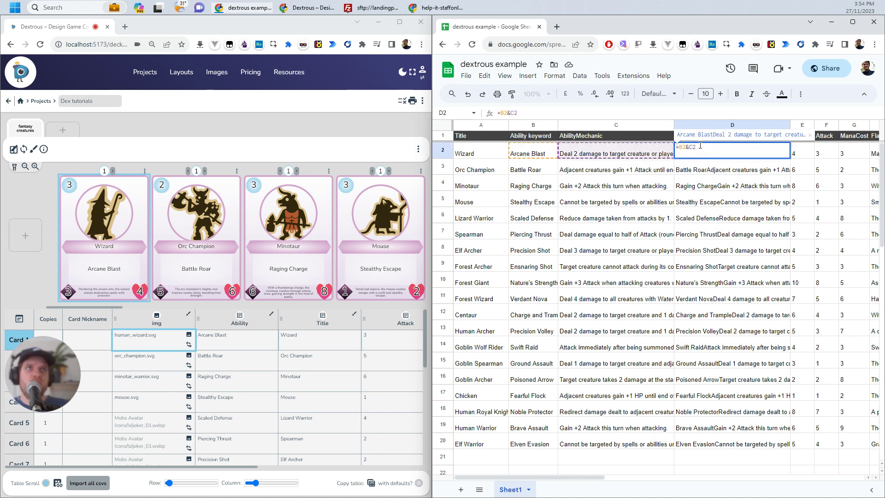
left_click(704, 183)
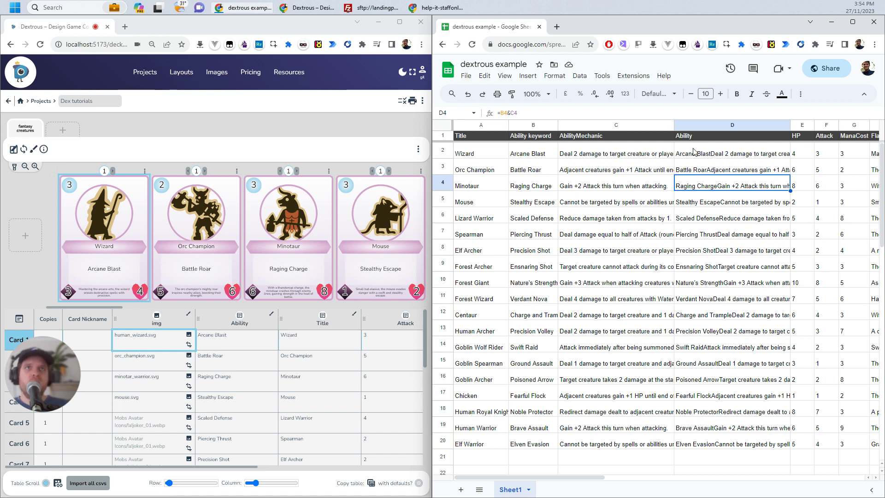
left_click(543, 157)
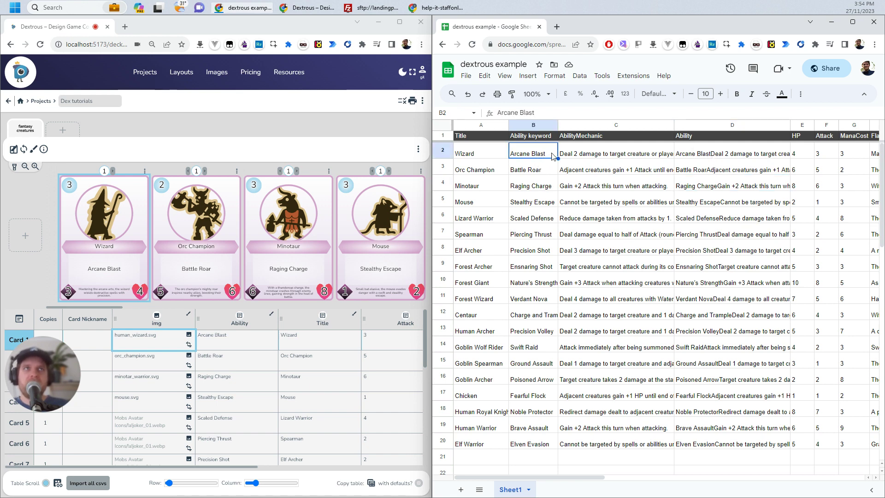
Change the formula in cell D2 to =B2&': '&C2 to separate keyword and mechanic with a colon and a space
left_click(701, 151)
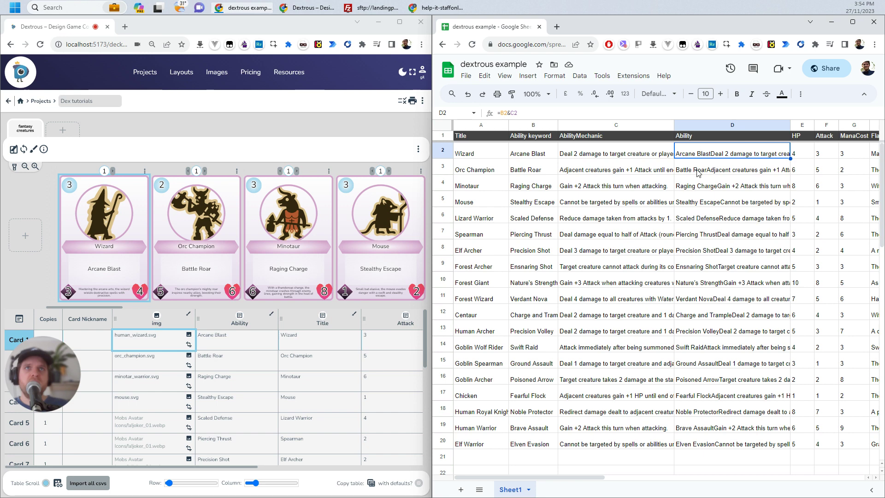
left_click(509, 113)
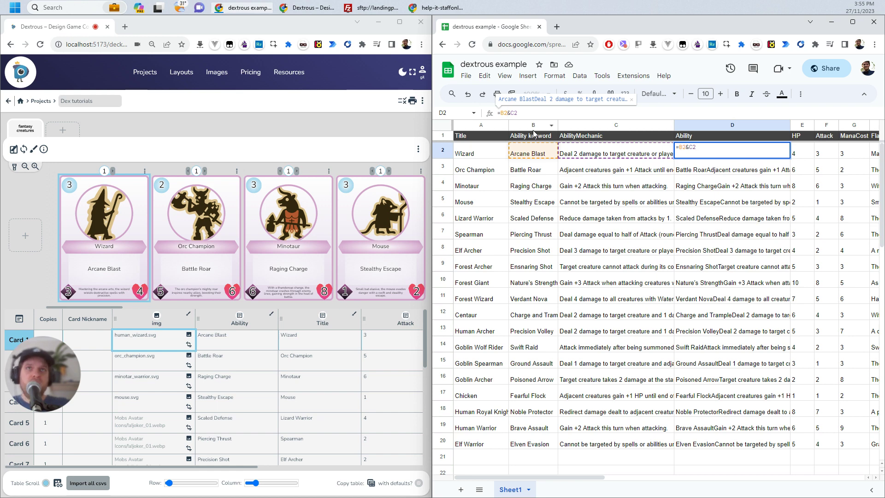
type("&")
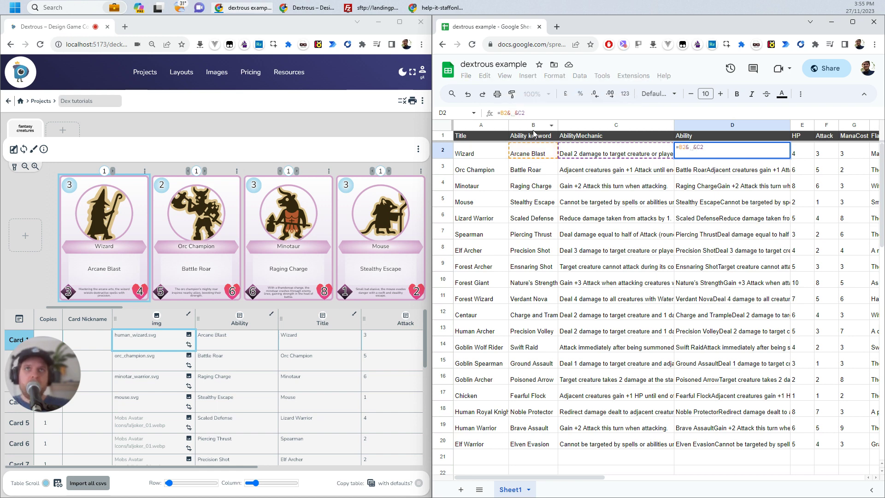
key("BackSpace")
key("BackSpace")
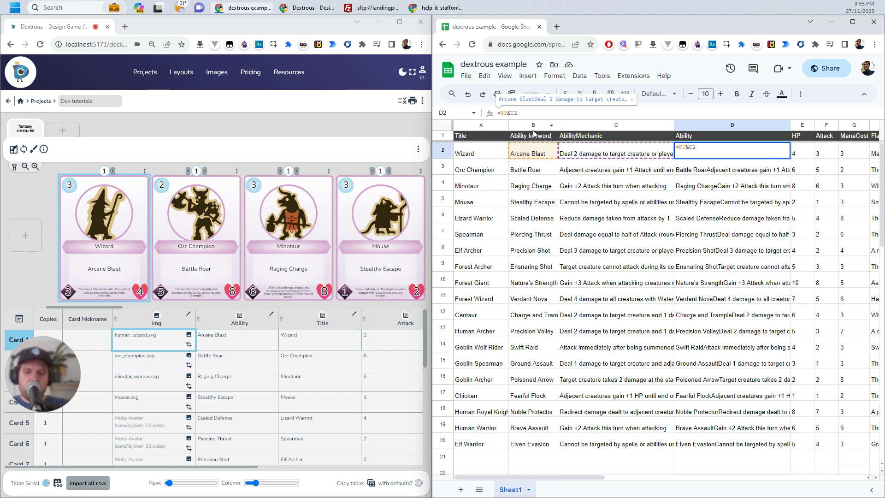
type("& ")
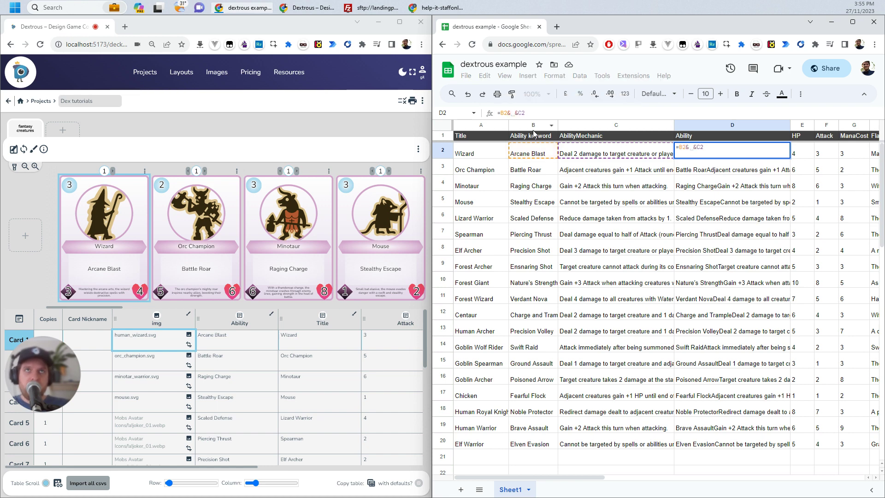
type("''")
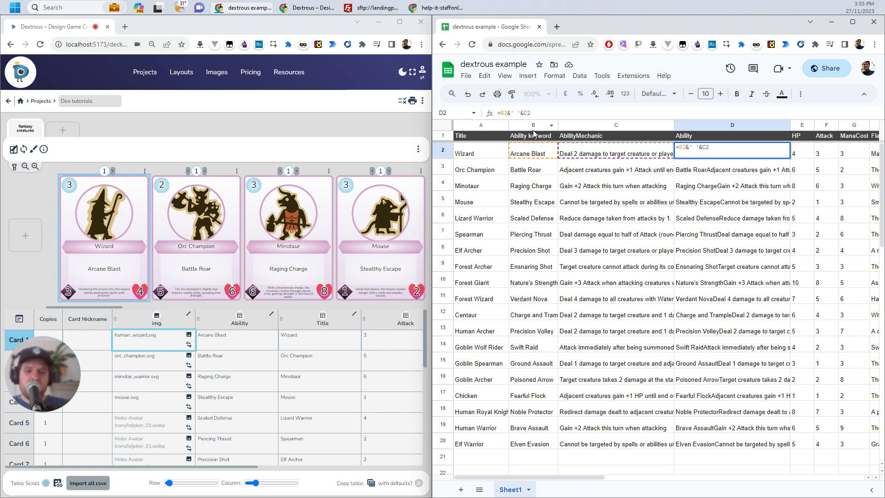
type(":")
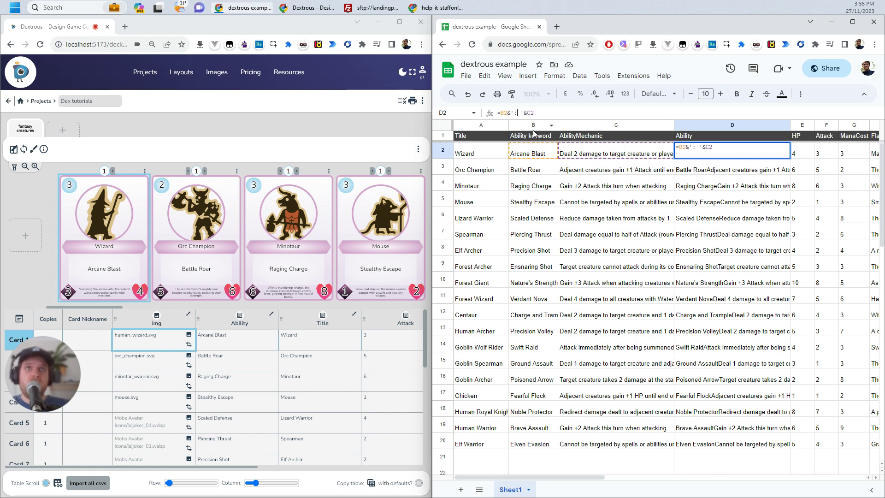
left_click(509, 114)
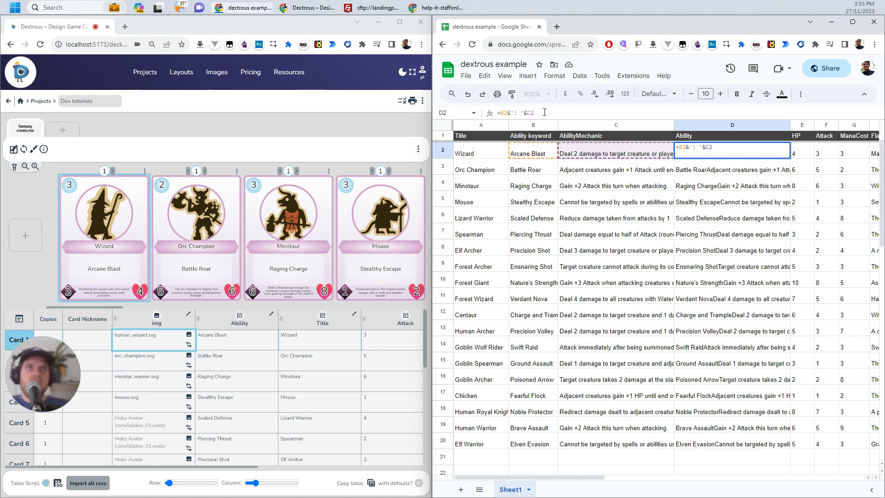
key("Return")
Replace the single quotes in cell D2's formula with double quotes, making it =B2&": "&C2
left_click(714, 148)
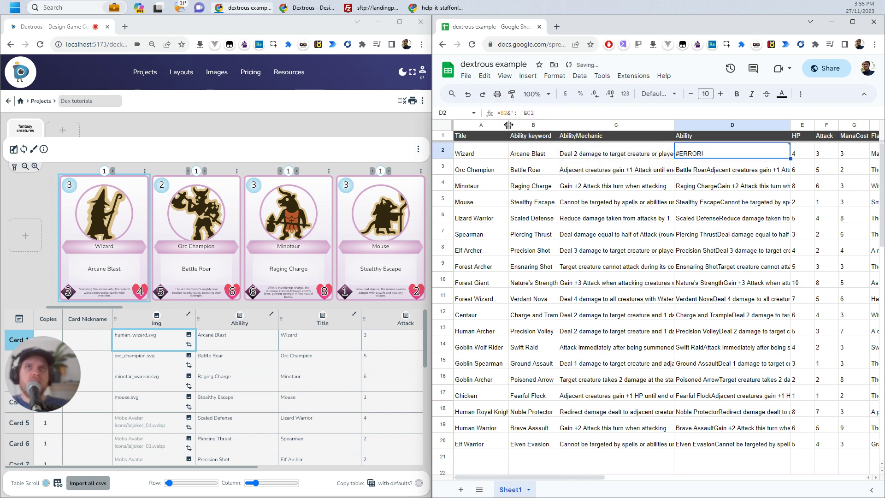
left_click(517, 113)
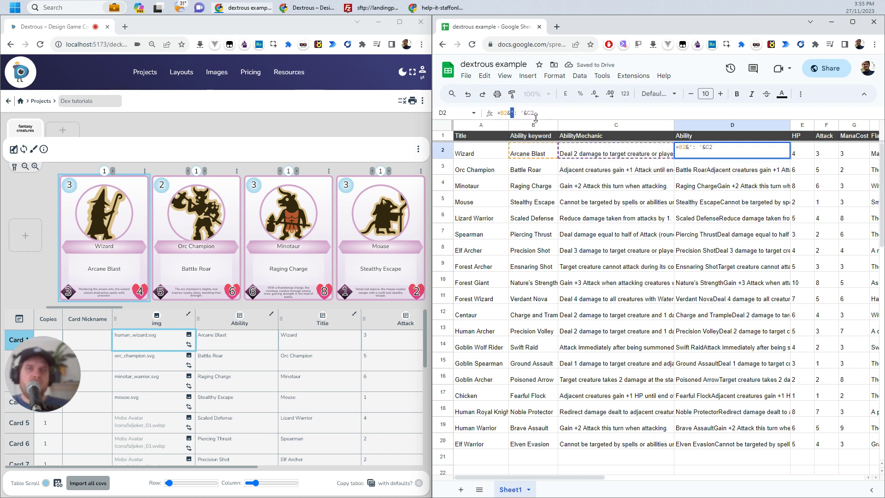
type("\": \"")
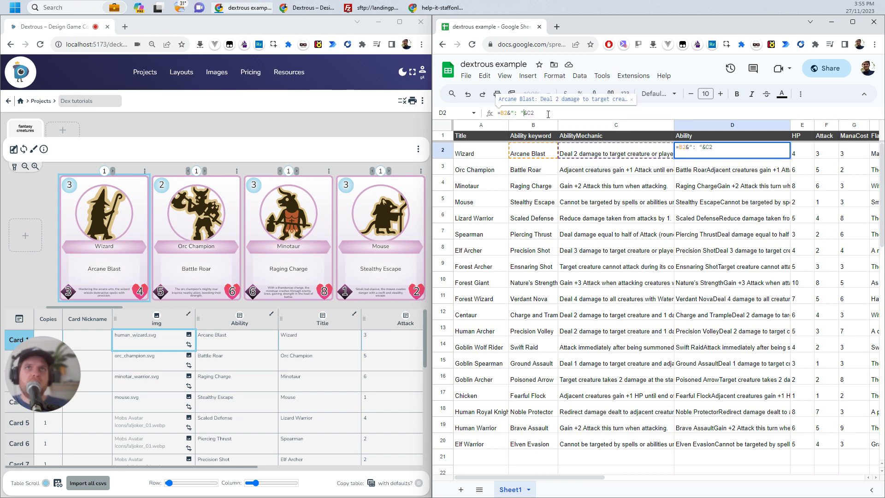
key("Left")
key("Left")
key("Left")
key("shift+Left")
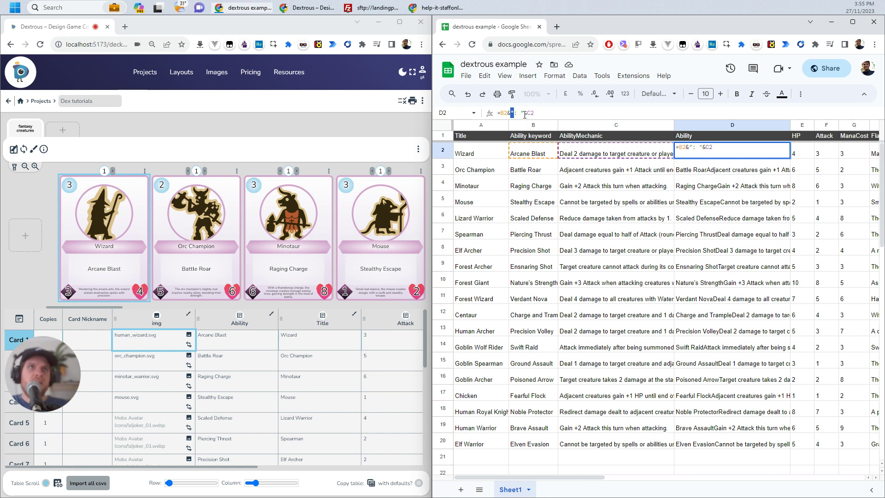
key("Return")
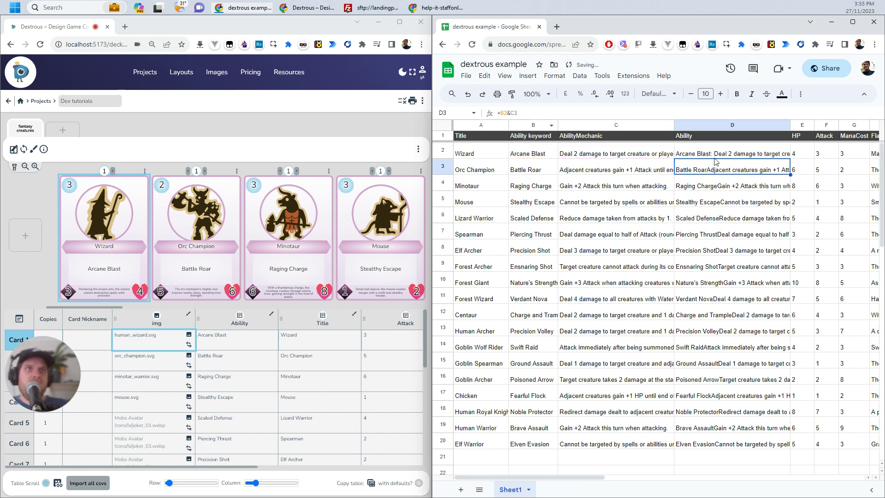
Fill the formula from cell D2 down the Ability column through the Elf Warrior in row 20
left_click(711, 155)
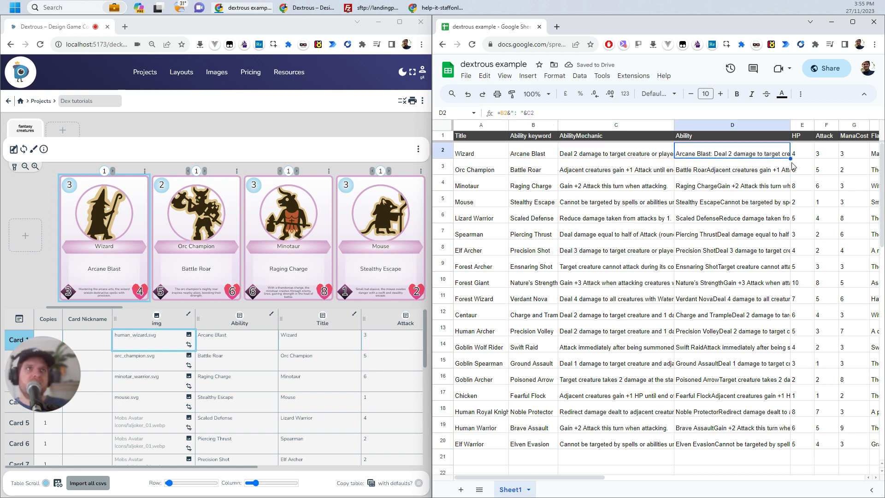
left_click_drag(791, 158, 786, 445)
left_click(739, 169)
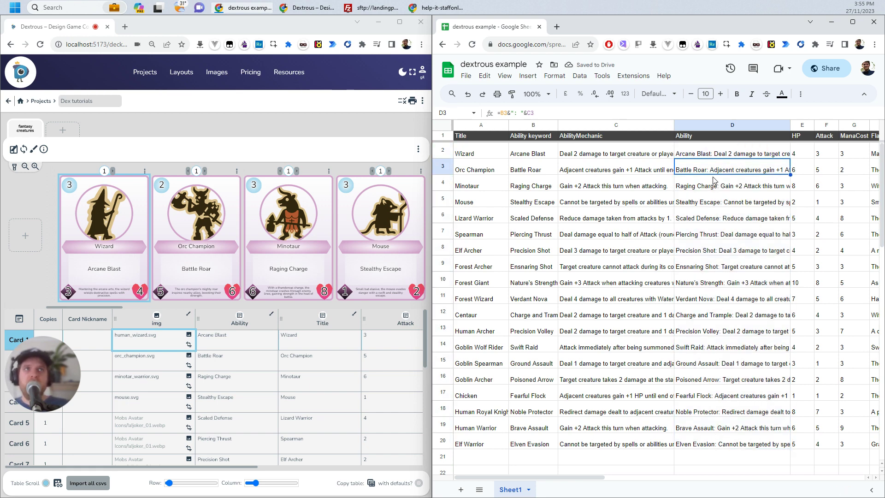
left_click(689, 155)
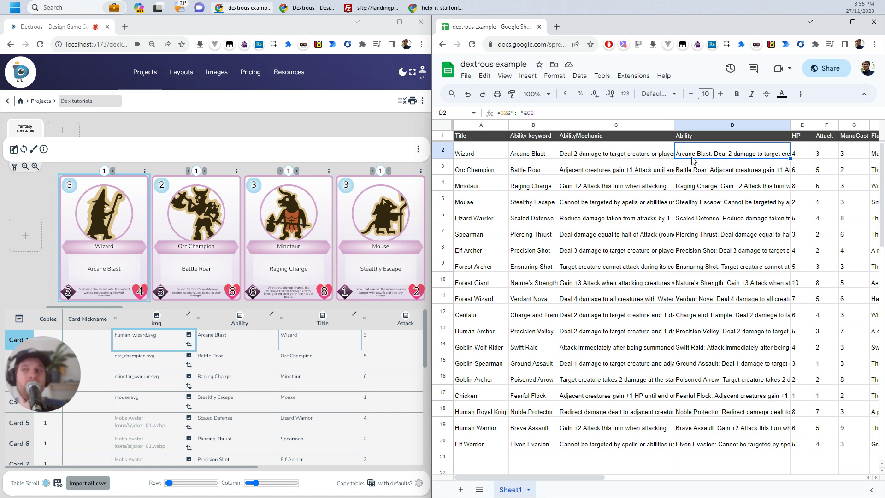
left_click(529, 157)
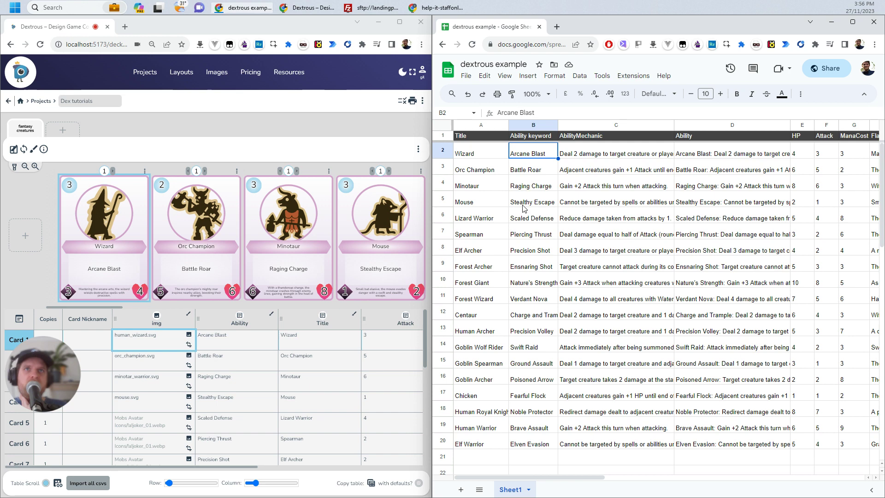
left_click(697, 156)
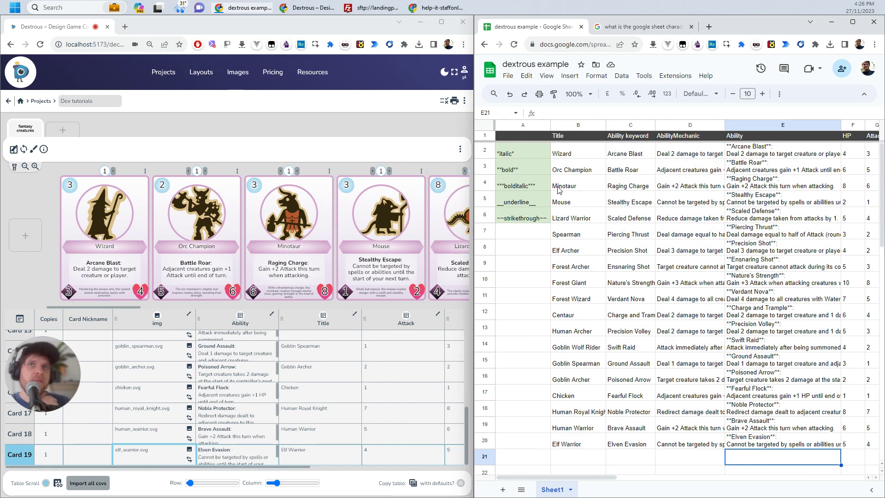
Examine the green example cells A2 to A6 for the italic, bold, bold-italic, underline and strikethrough markdown syntax
left_click(526, 157)
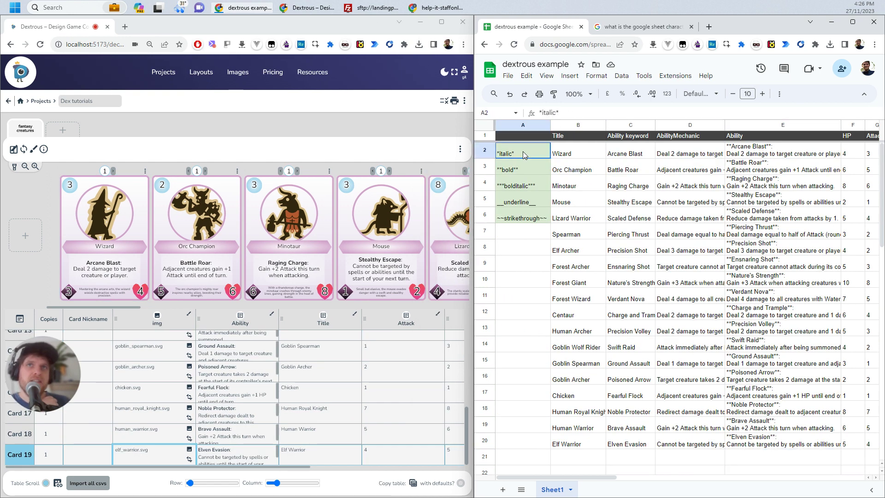
left_click(526, 169)
left_click(525, 187)
left_click(528, 205)
left_click(529, 220)
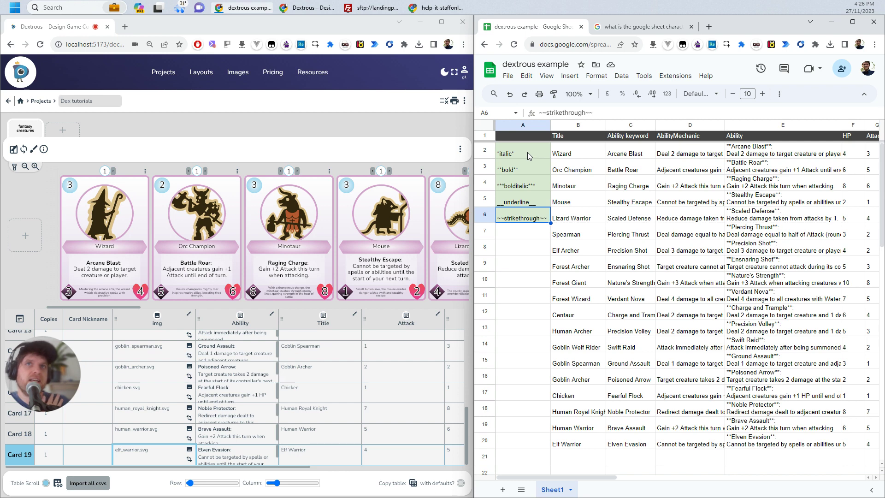
left_click(513, 189)
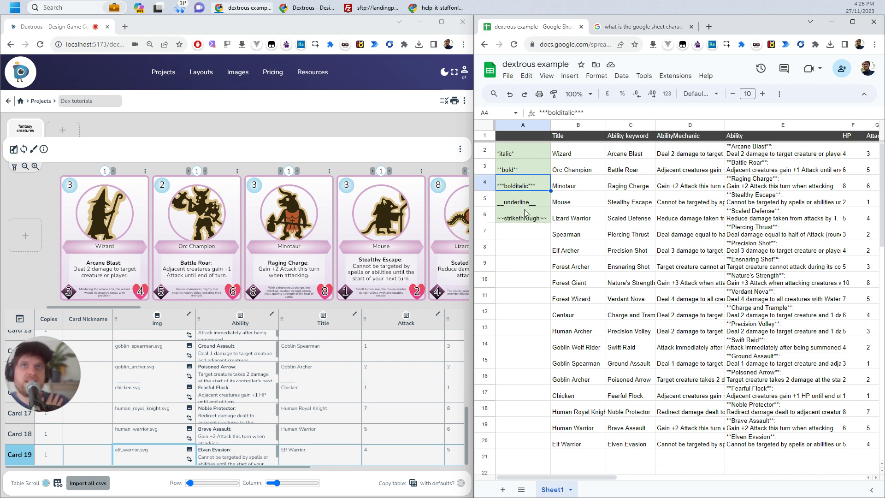
left_click(520, 205)
left_click(521, 222)
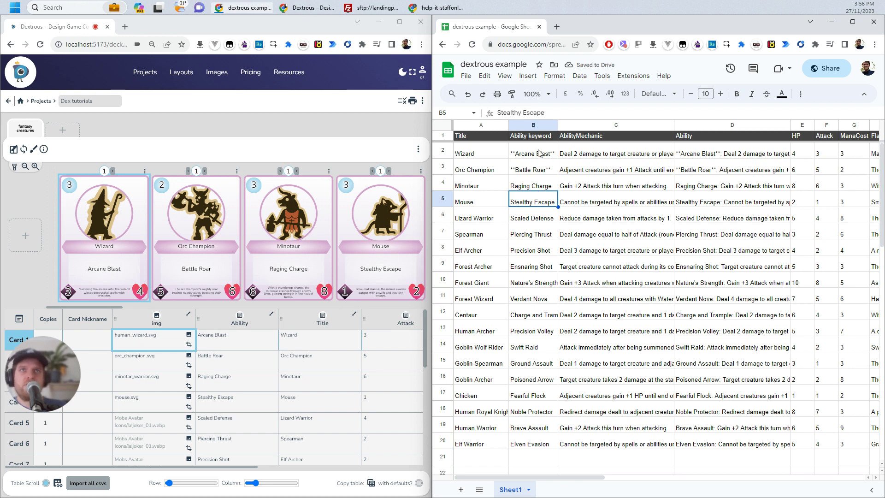
left_click(526, 269)
left_click(525, 331)
left_click(526, 410)
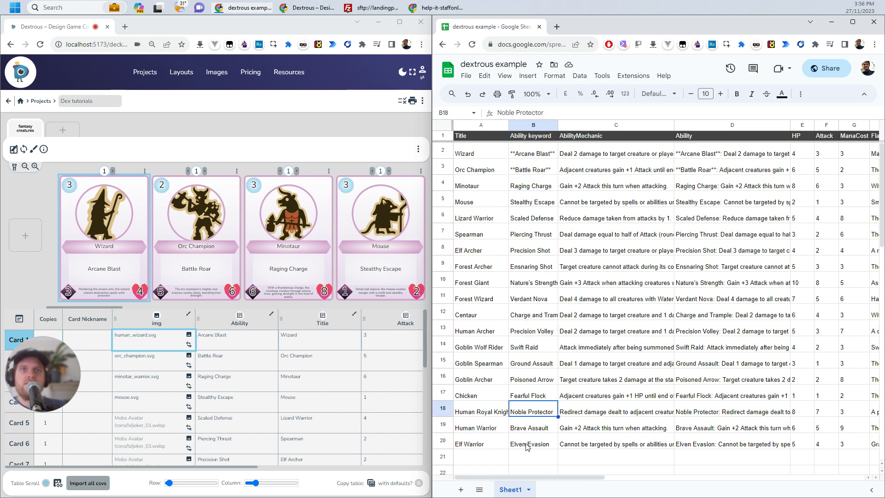
left_click(528, 445)
left_click(526, 250)
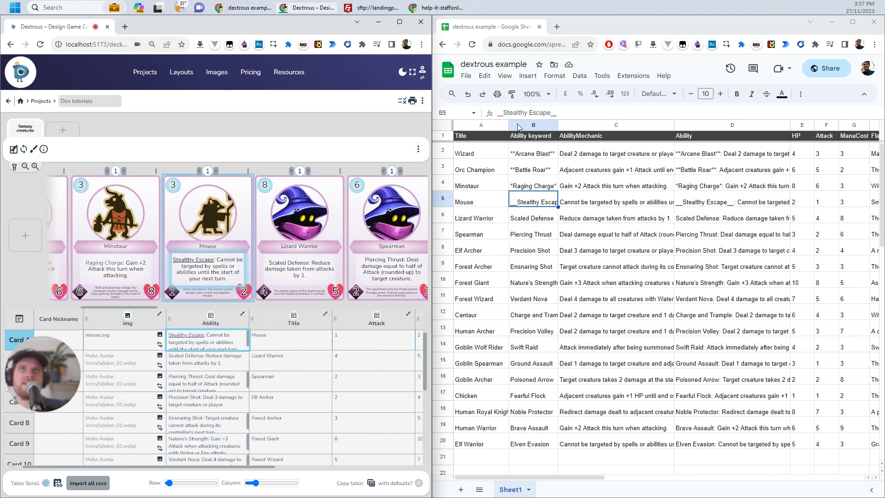
Remove the double underscores before and after the Mouse's ability keyword in cell B5, leaving Stealthy Escape
left_click(572, 113)
key("BackSpace")
key("BackSpace")
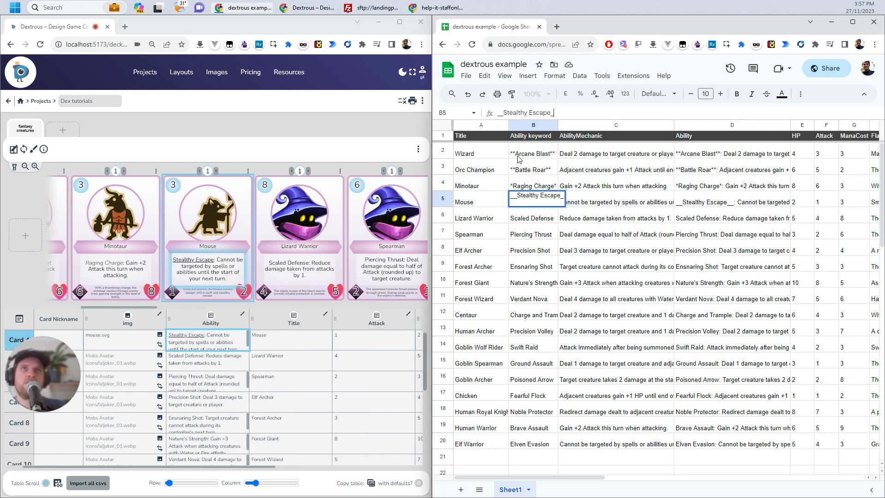
left_click(517, 198)
key("BackSpace")
key("BackSpace")
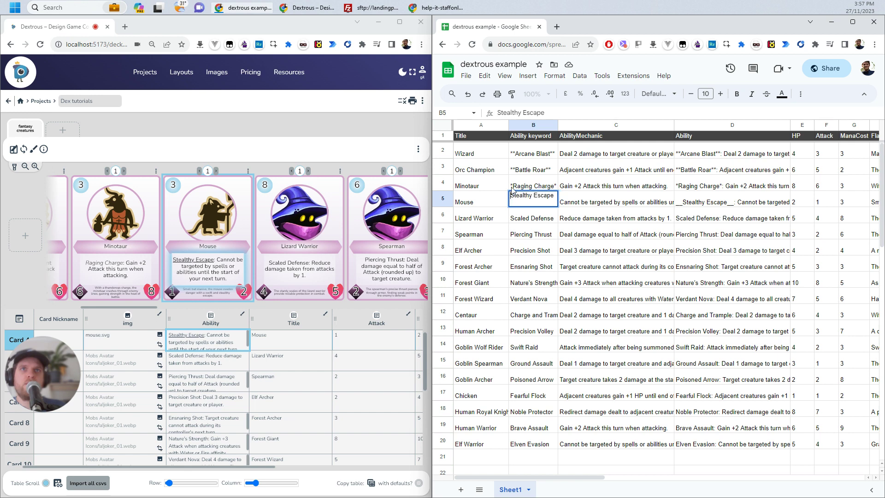
Remove the asterisks around the ability keywords Raging Charge in cell B4 and Battle Roar in cell B3
double_click(515, 186)
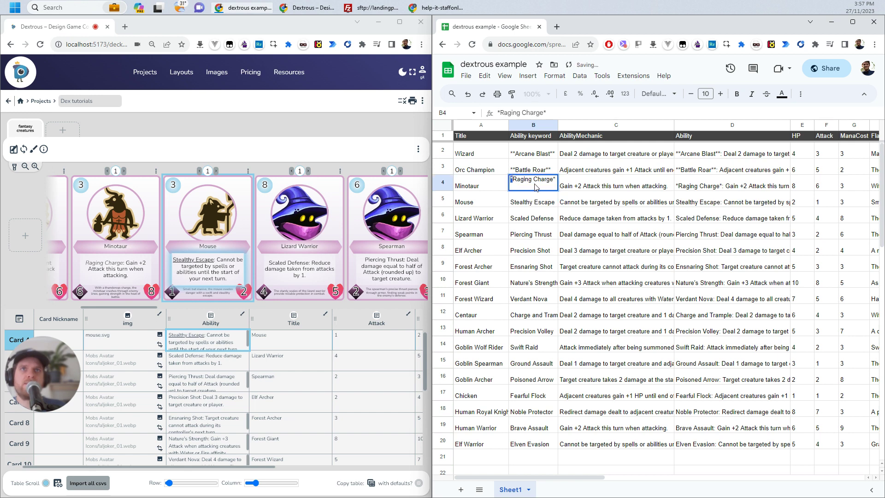
key("BackSpace")
double_click(552, 171)
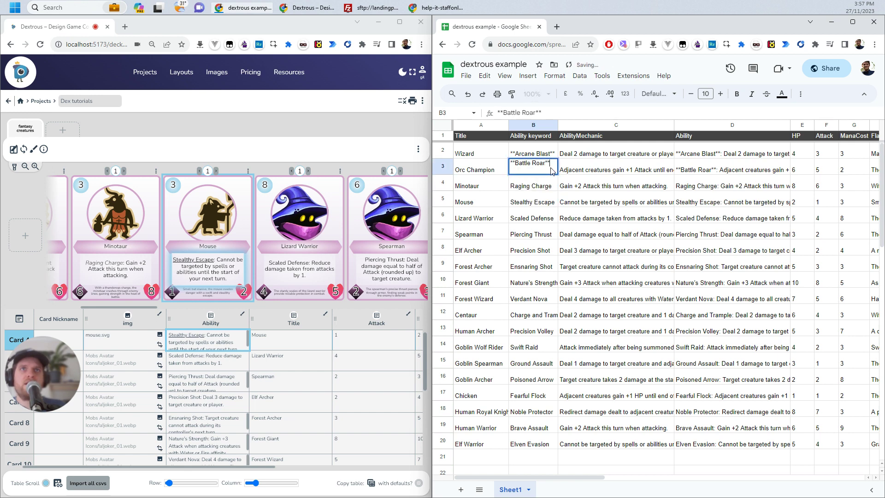
key("BackSpace")
key("BackSpace")
key("Home")
key("Delete")
key("Delete")
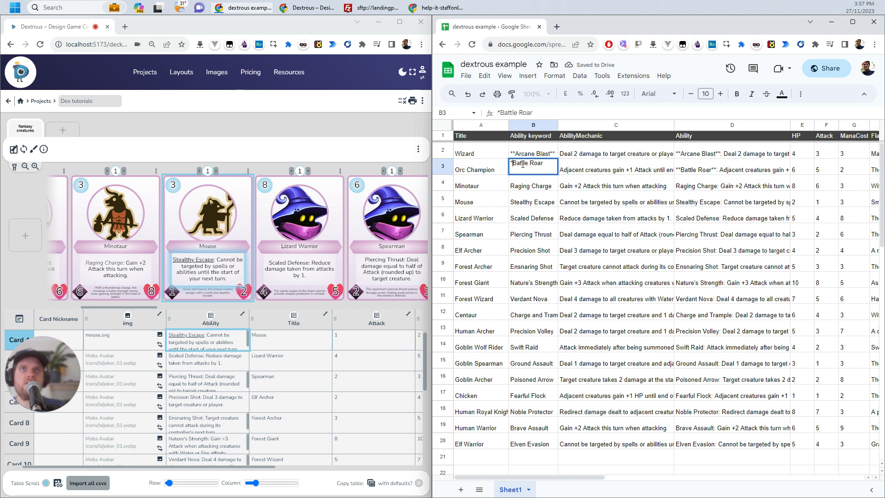
Add "**"& in front of B2 in the Ability formula in cell D2, so bold markup opens before the keyword
left_click(713, 159)
left_click(511, 112)
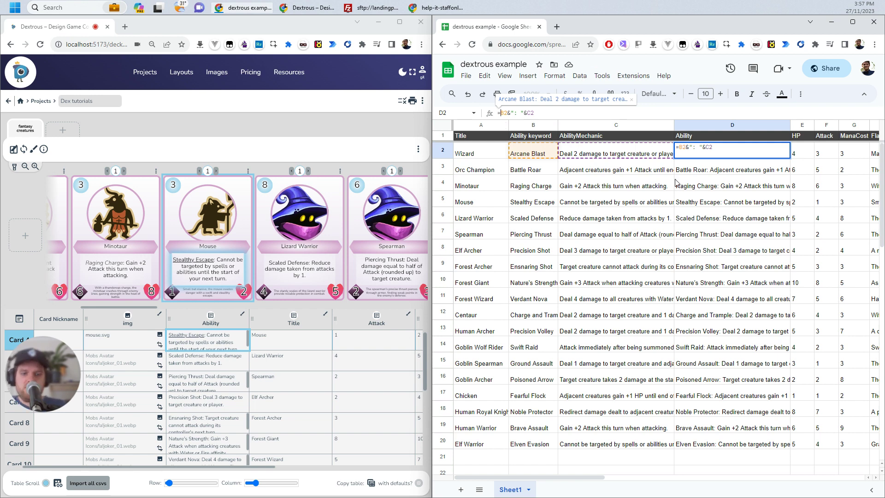
type("\"")
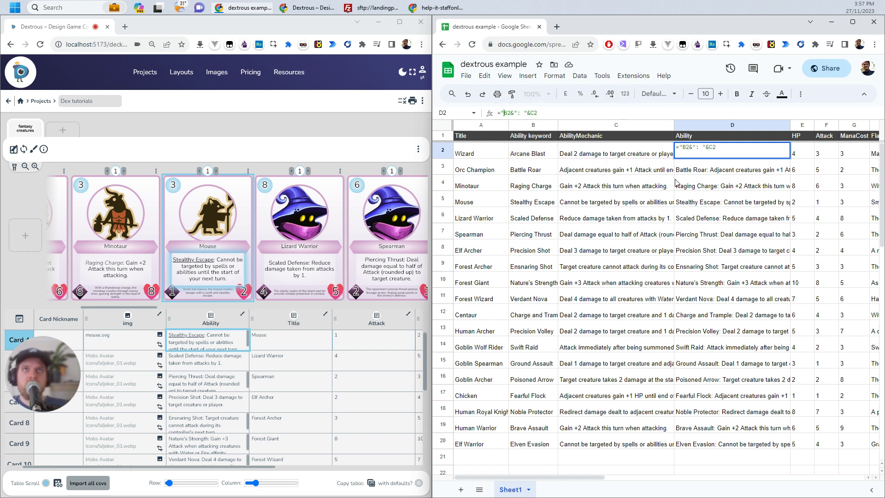
type("\"")
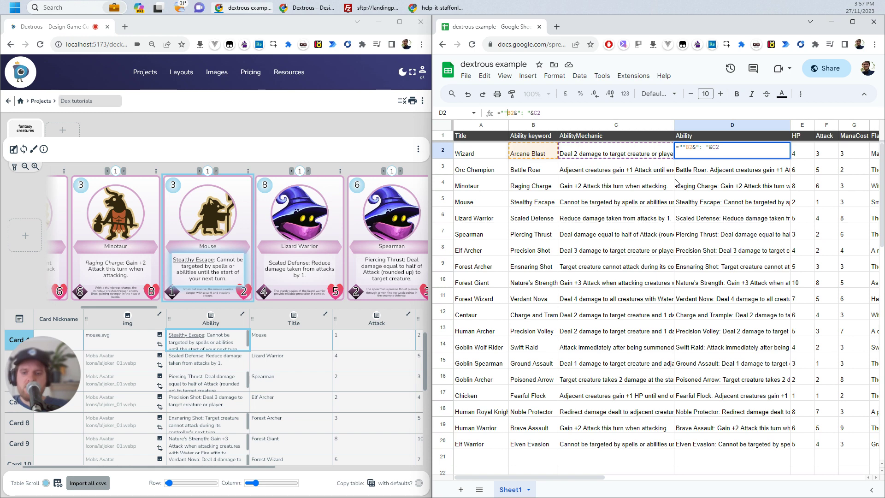
type("&")
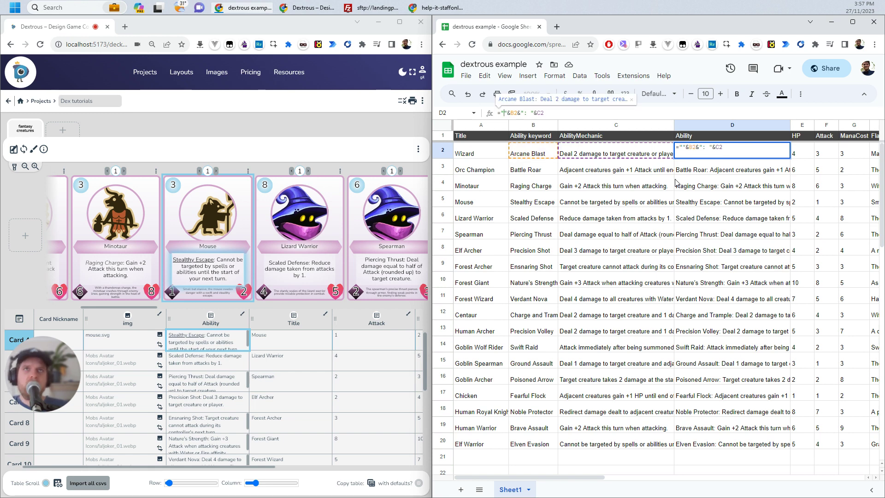
type("**")
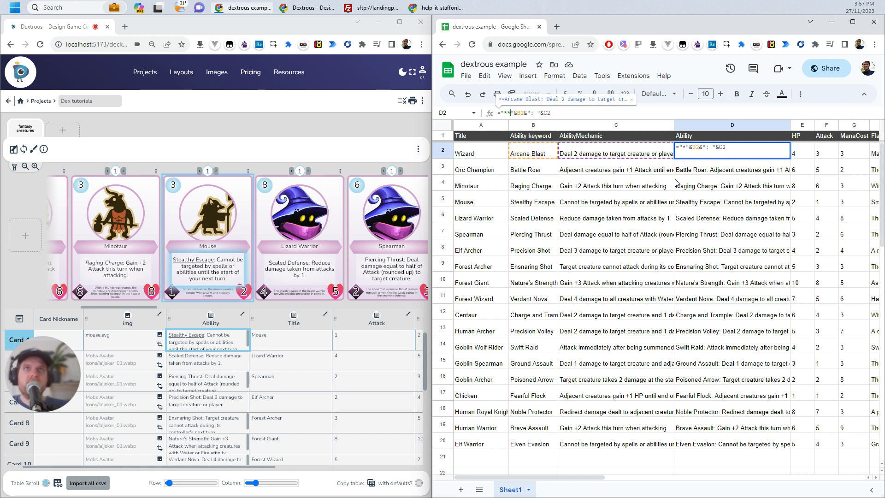
Add &"**" after B2 in the D2 formula to close the bold markup, and fill the formula down to row 20
key("Right")
key("Right")
key("Right")
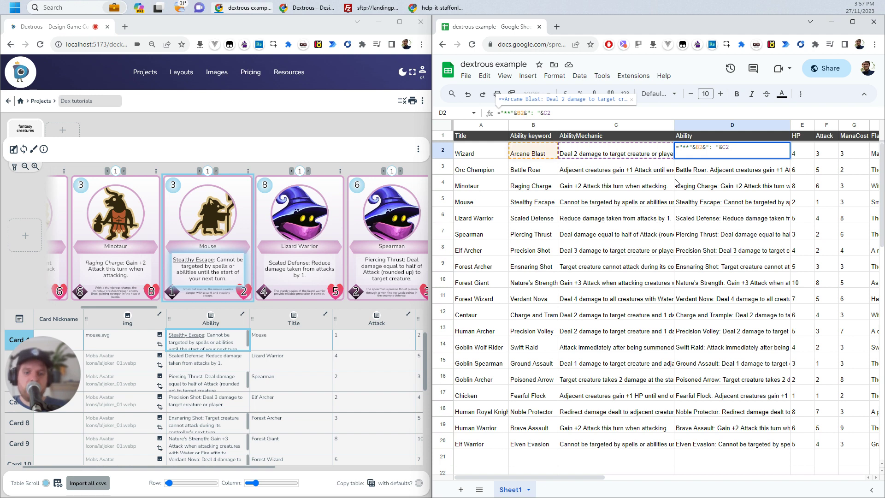
type("& ")
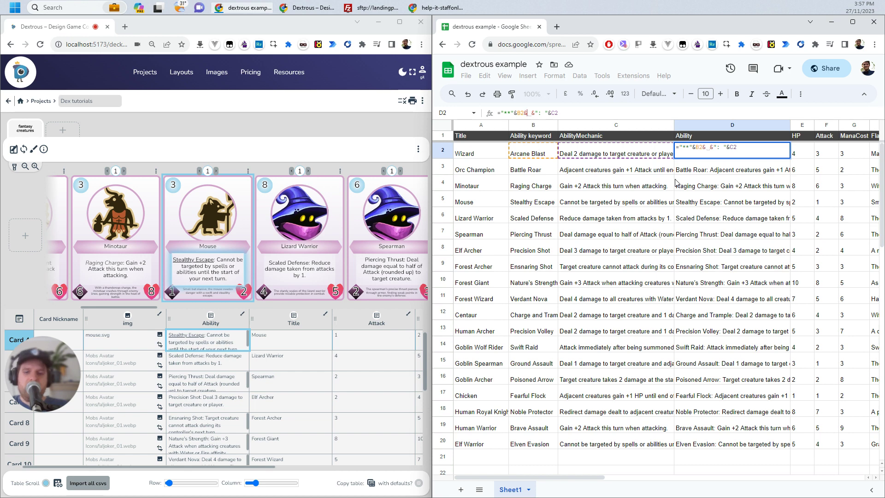
type("\"**\"")
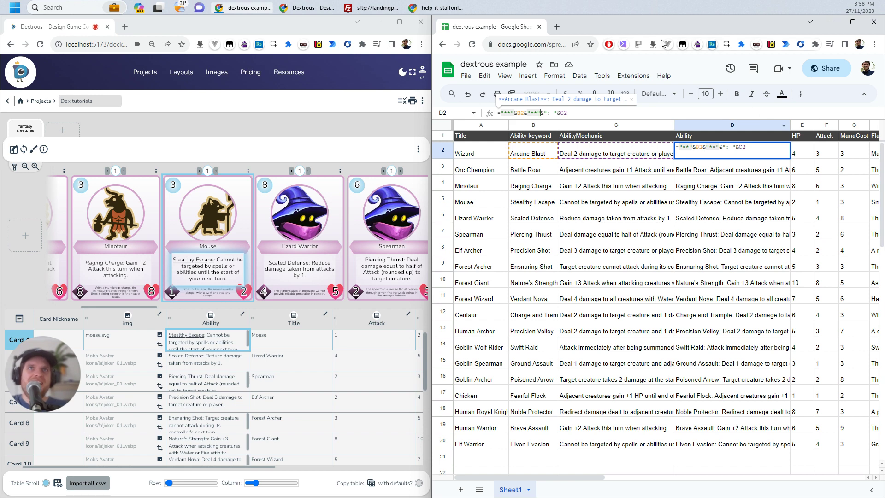
key("Return")
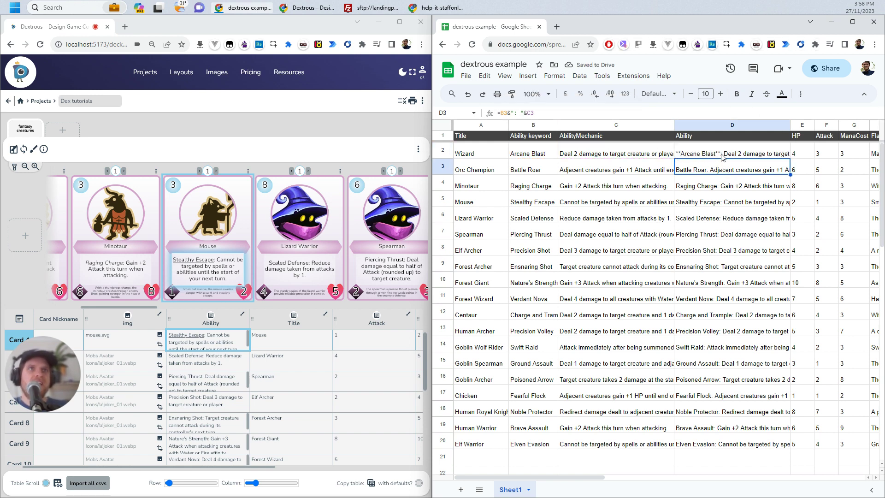
left_click(698, 156)
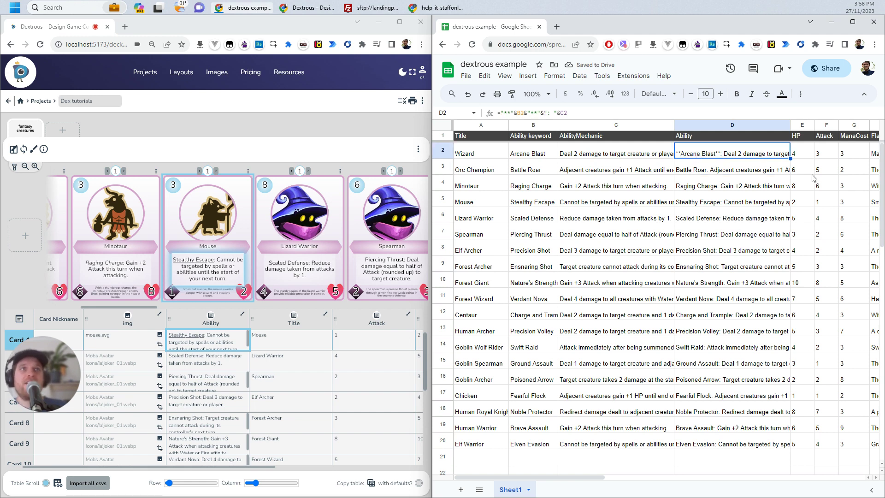
left_click_drag(791, 158, 761, 445)
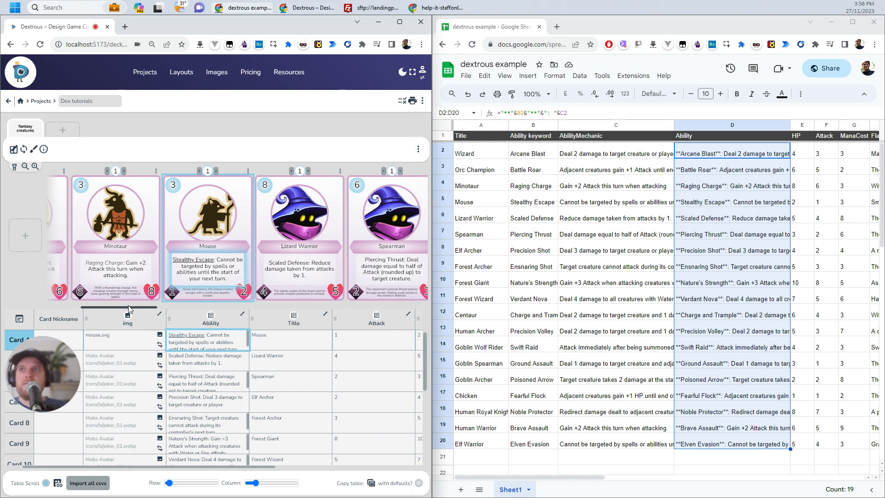
Switch to Dextrous and re-import all CSVs to update the cards from the sheet
left_click_drag(131, 311, 109, 311)
left_click(89, 483)
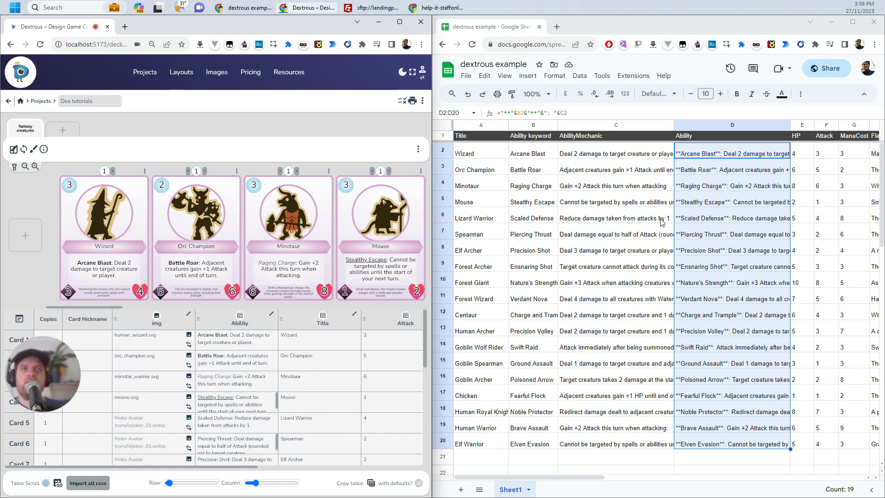
left_click(103, 482)
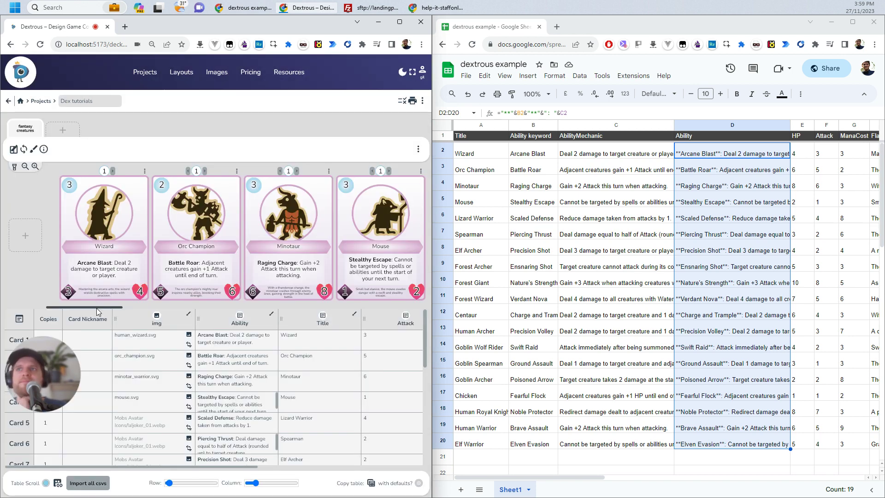
left_click_drag(96, 308, 117, 272)
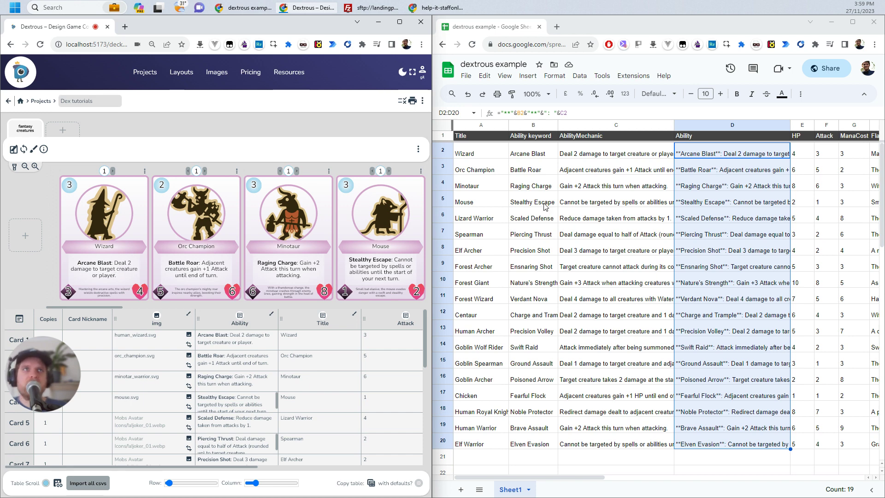
left_click(722, 173)
double_click(727, 156)
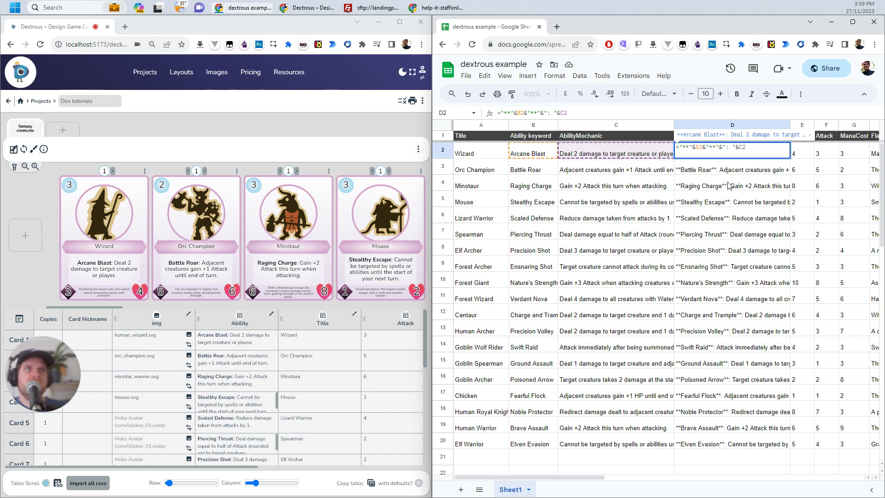
left_click(722, 167)
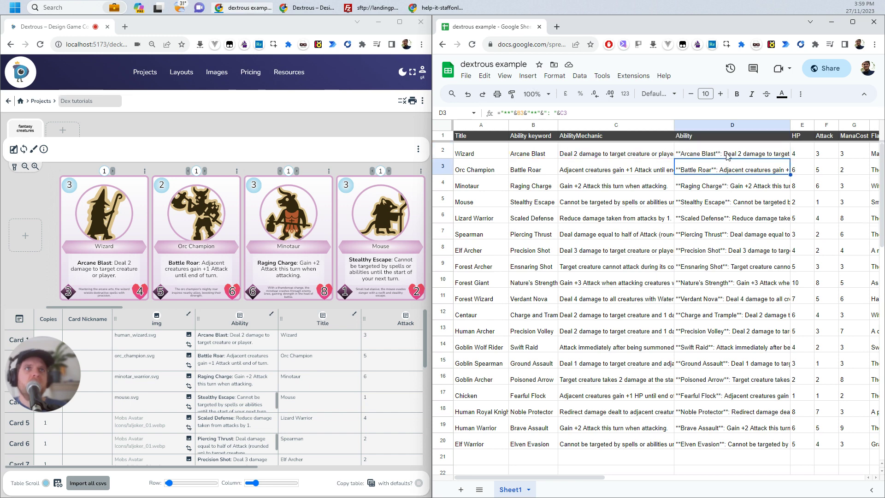
left_click(727, 156)
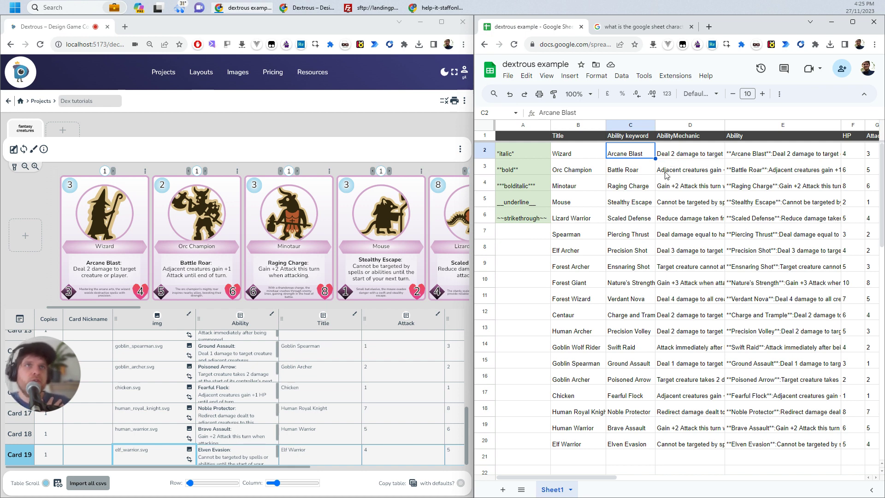
Try a line break in cell C2 with the text "this is a 2nd line" below Arcane Blast
double_click(645, 155)
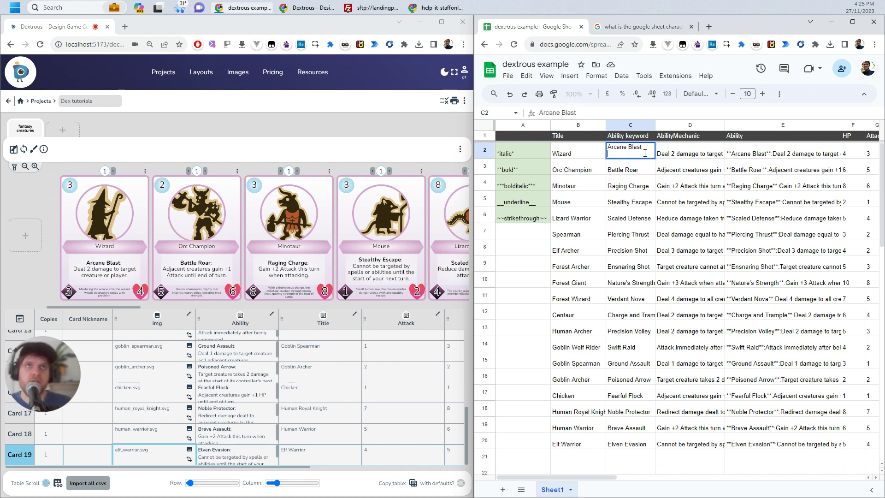
key("alt+Return")
type("this is a 2nd line")
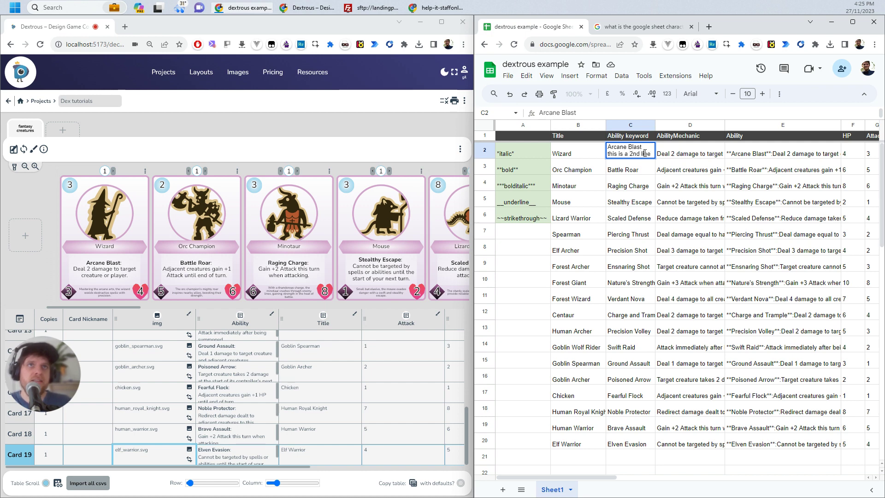
key("shift+Home")
key("BackSpace")
Insert a line break after the colon inside the Ability formula in cell E2, and fill the formula down to row 20
left_click(735, 157)
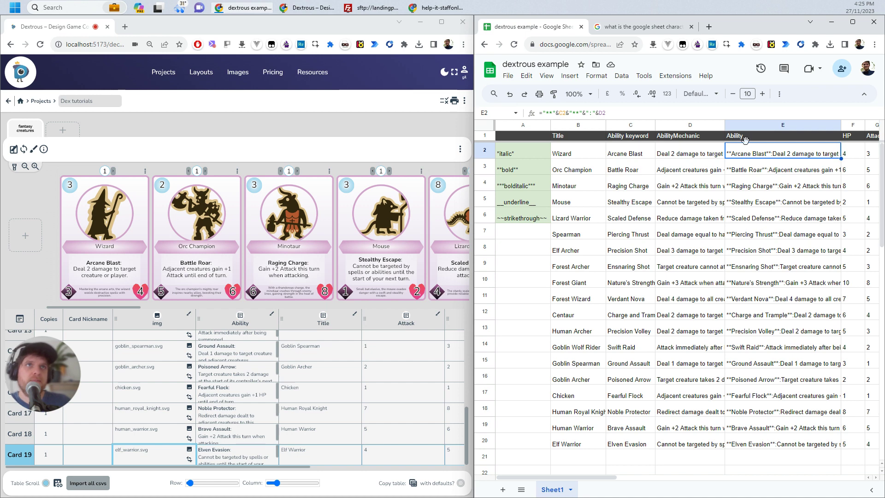
left_click(592, 114)
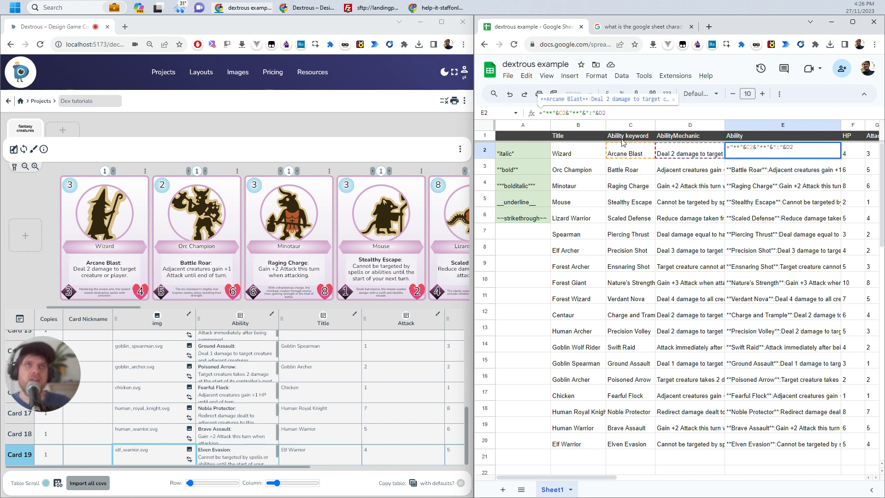
key("Return")
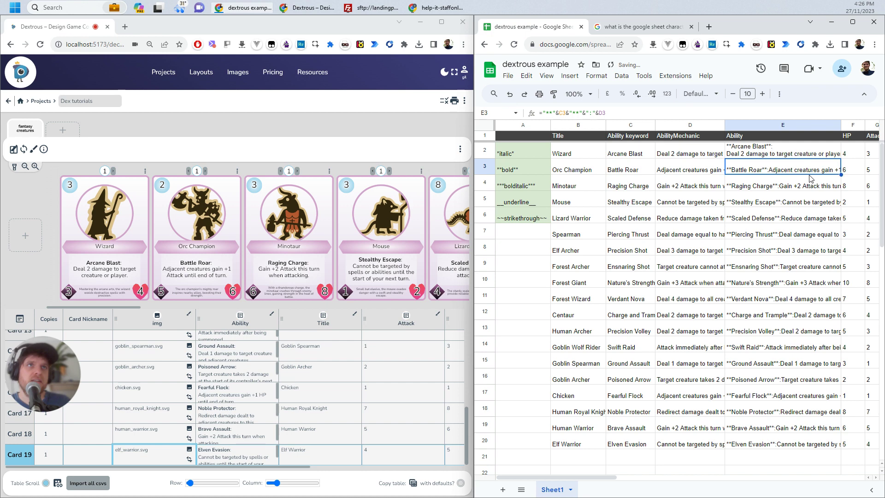
key("Up")
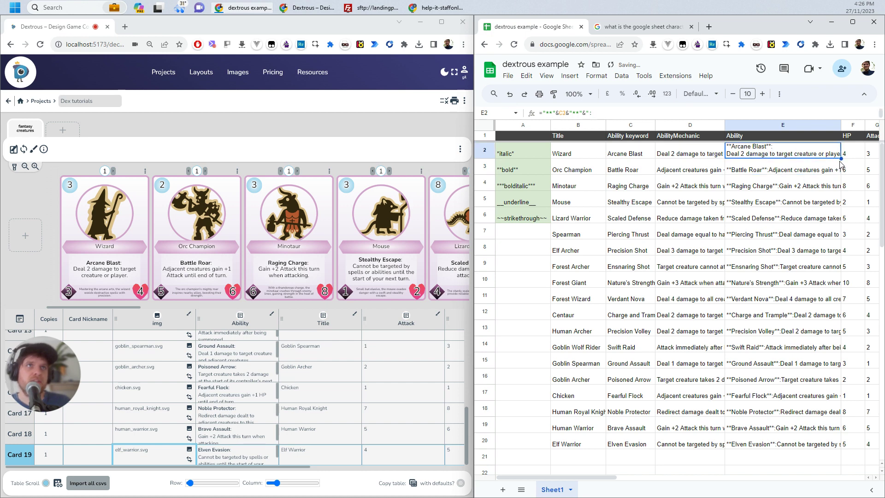
left_click_drag(841, 159, 824, 444)
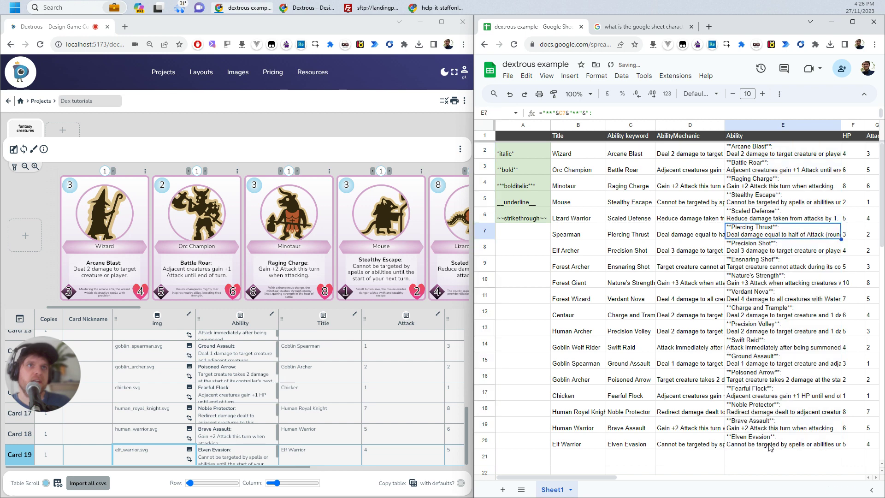
left_click(759, 461)
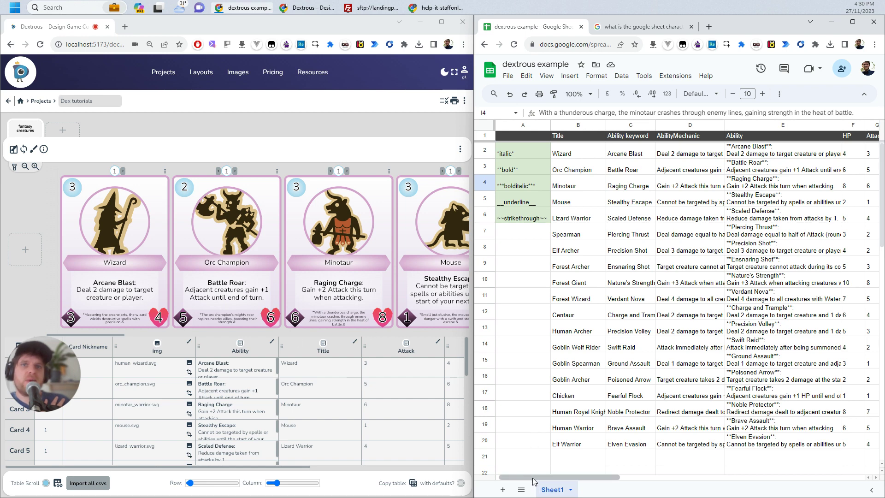
Wrap the Wizard's flavour text in cell I2 in single asterisks for italics
left_click_drag(548, 481, 646, 469)
left_click(582, 156)
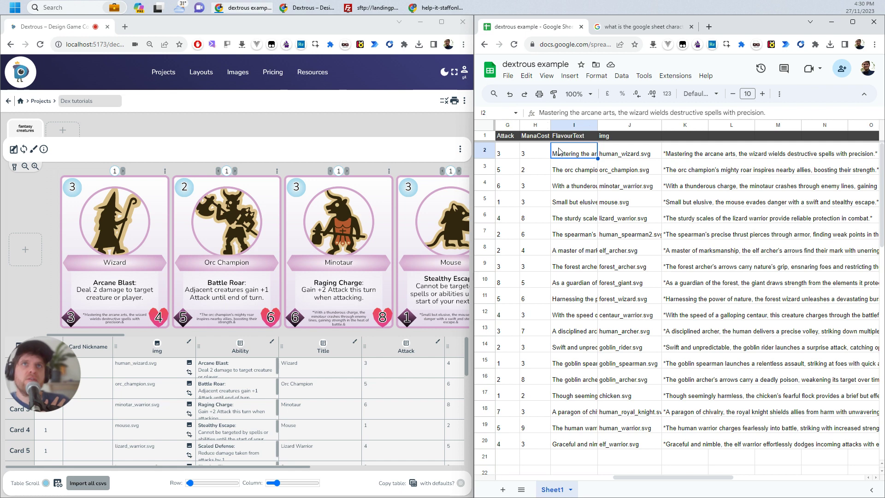
left_click(656, 115)
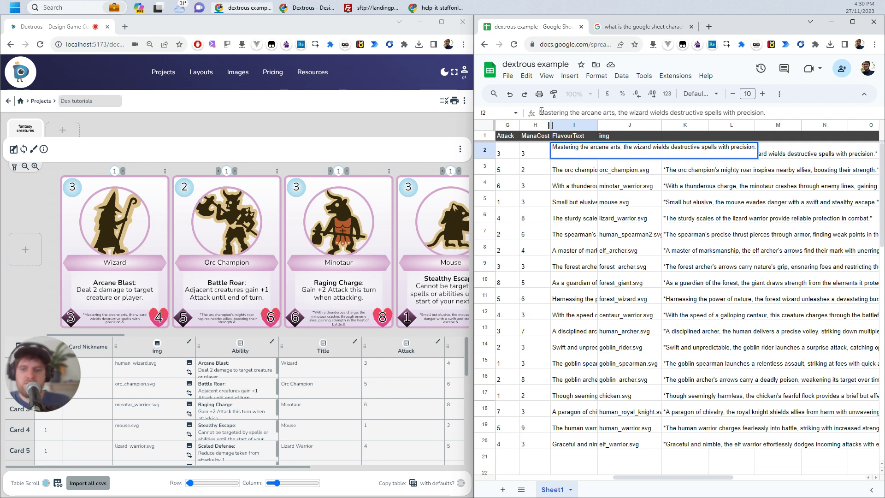
key("Home")
type("*")
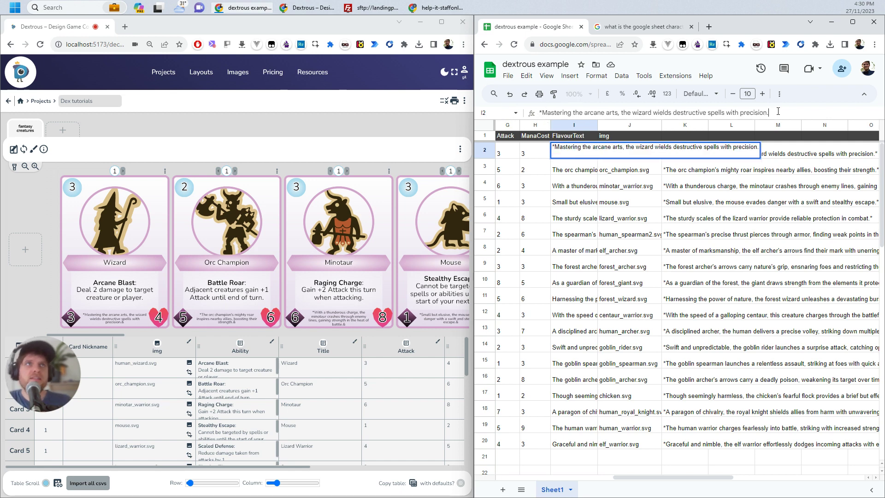
key("End")
type("*")
left_click(596, 187)
left_click(579, 156)
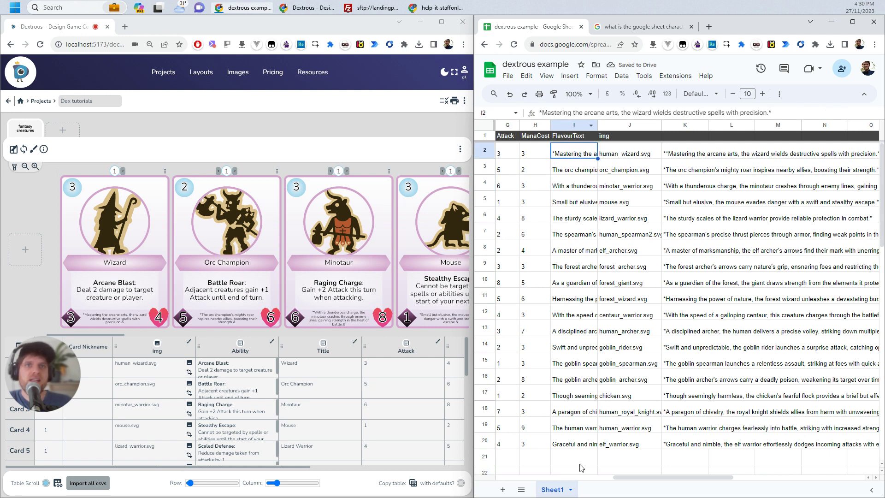
Remove the asterisks before and after the Wizard's flavour text in cell I2
left_click(542, 113)
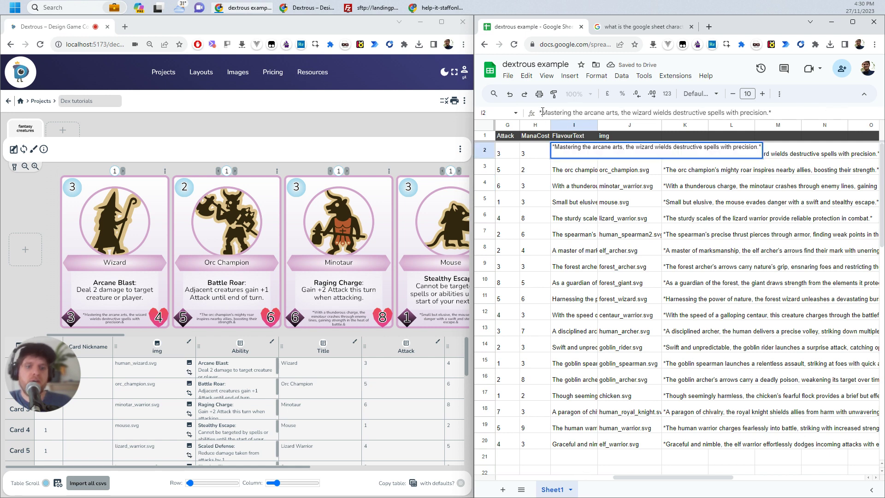
key("BackSpace")
key("BackSpace")
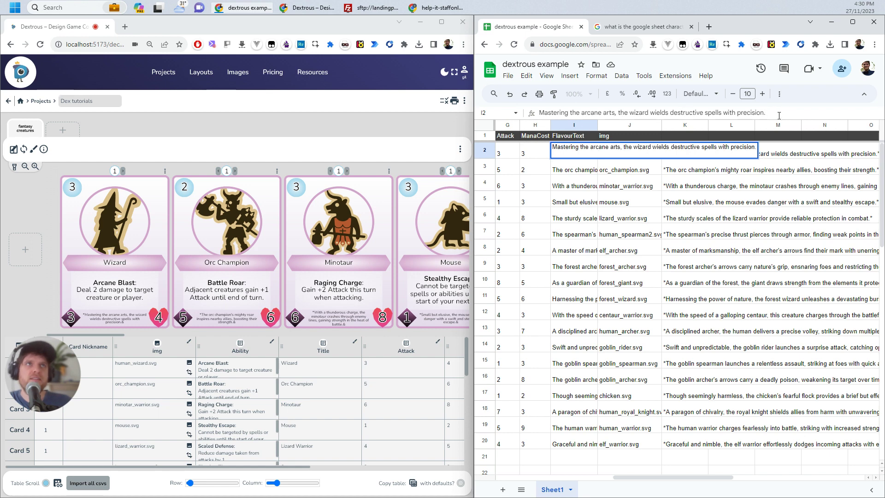
left_click(577, 200)
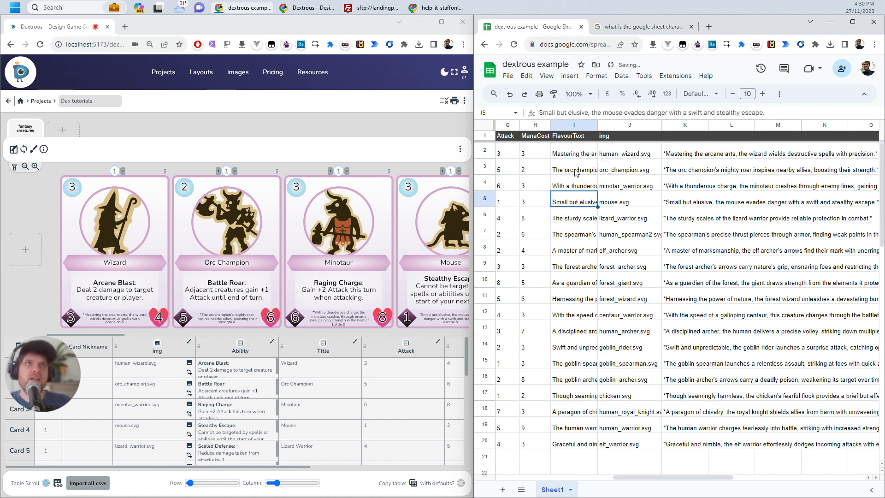
Clear the contents of column K and select the empty cell K2 in the Wizard's row
left_click(689, 125)
key("Delete")
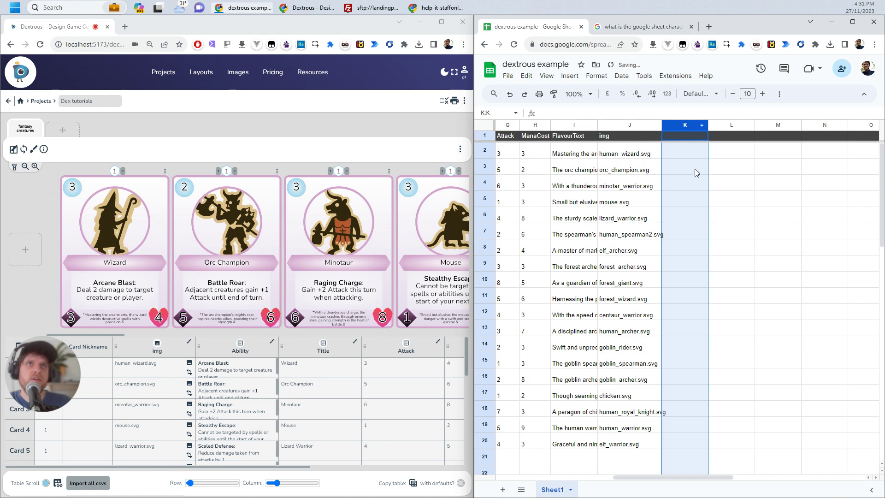
left_click(691, 186)
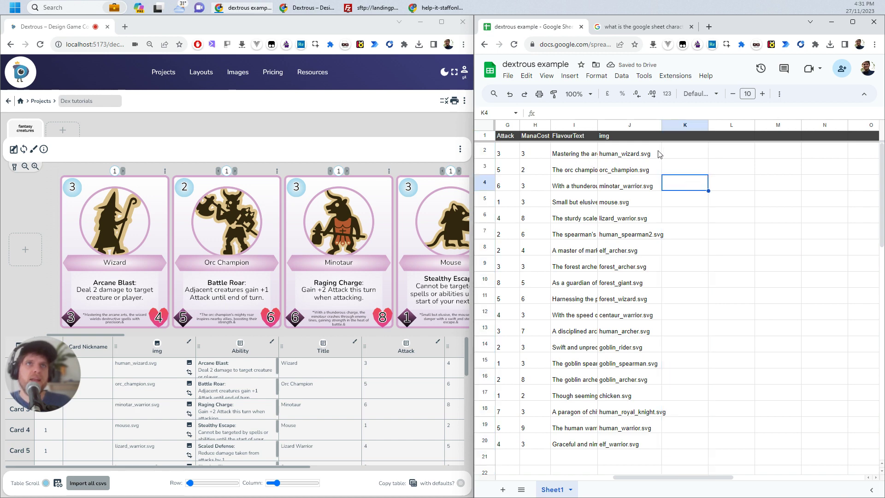
left_click(561, 157)
left_click(686, 159)
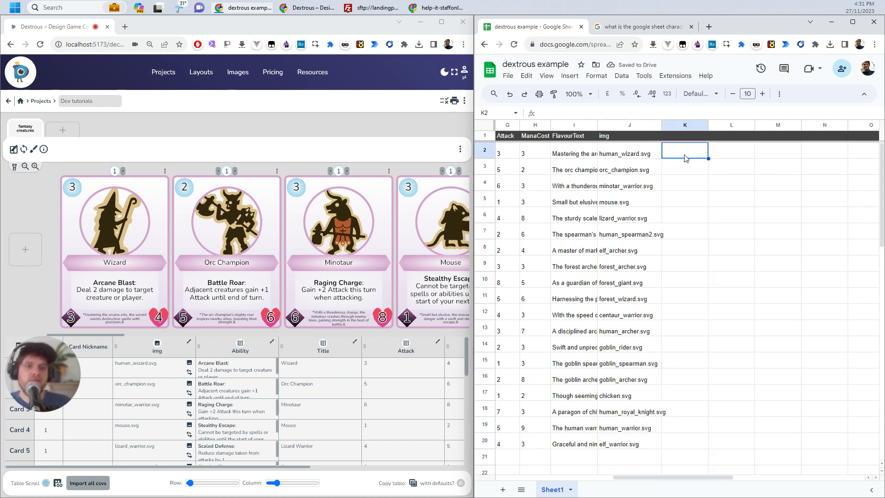
Enter the formula ="*"&I2&"*" in cell K2 to wrap the Wizard's flavour text in single asterisks
type("=")
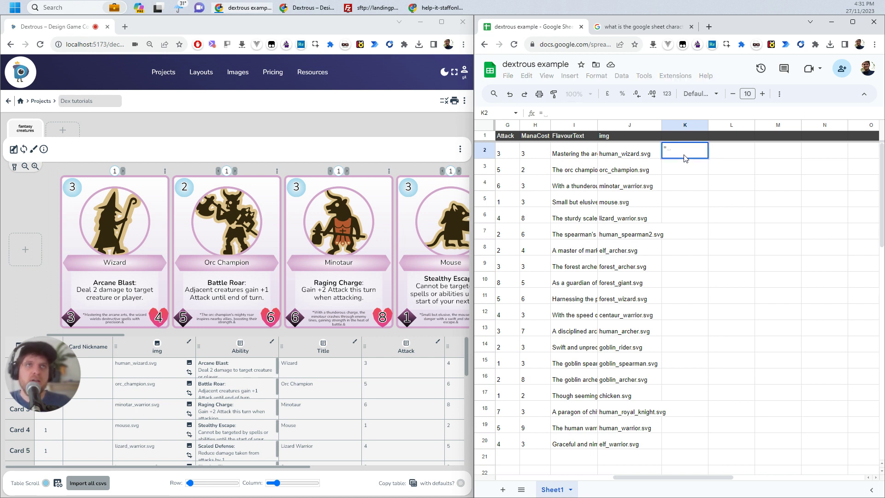
type("\"")
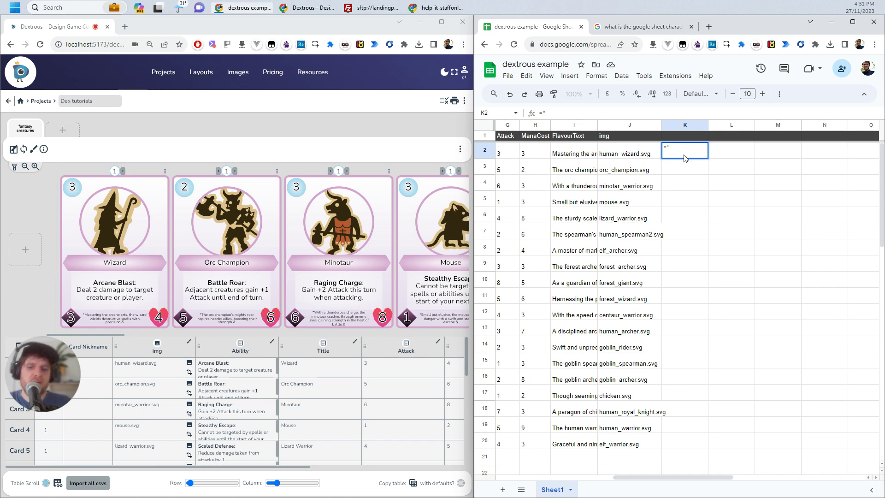
type("*")
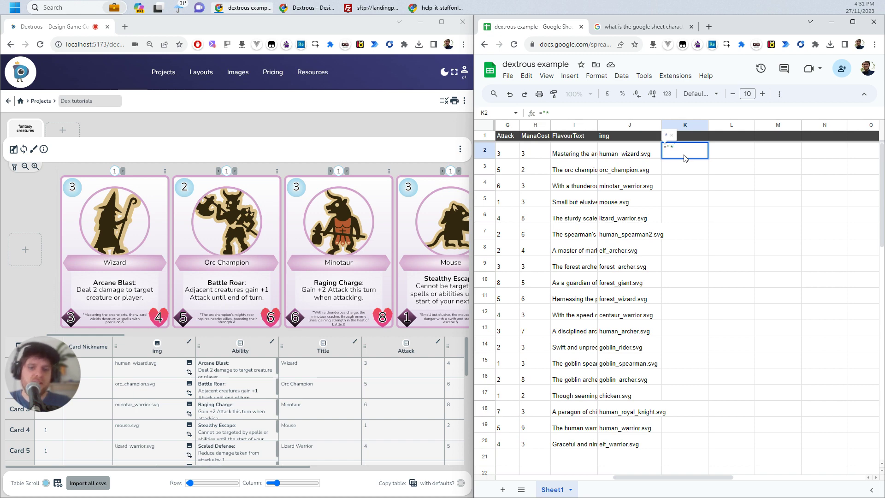
type("&")
left_click(574, 150)
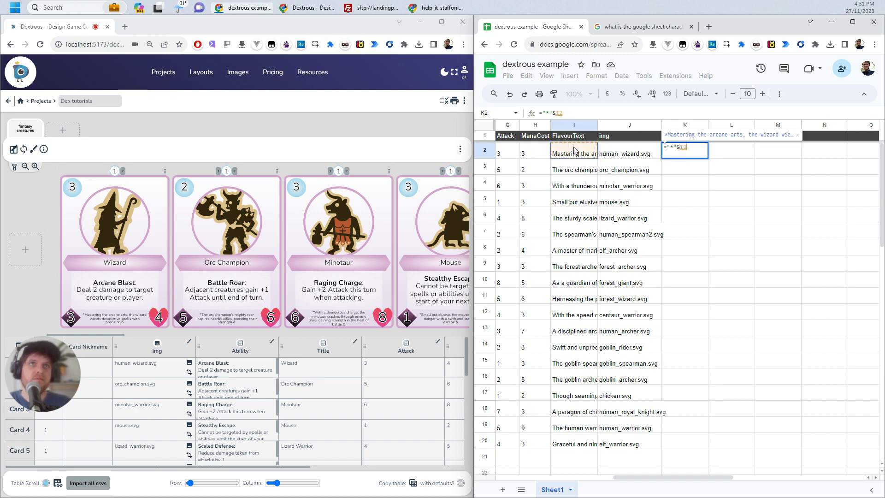
type("&")
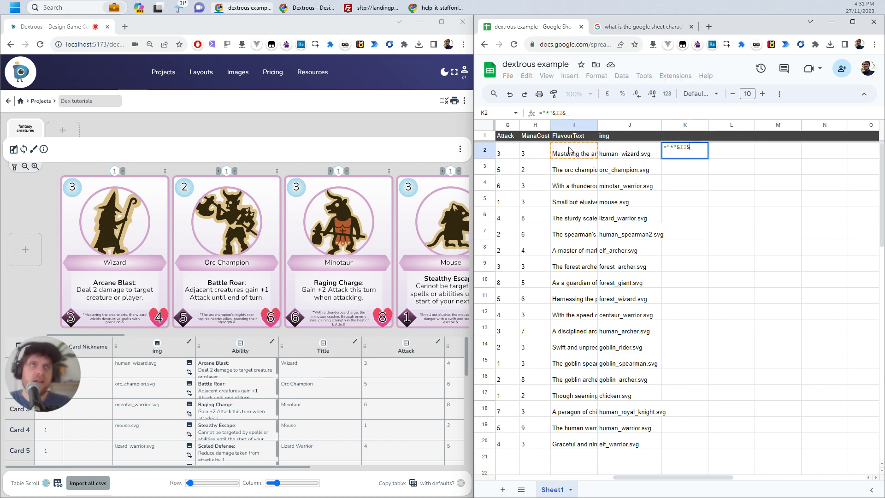
type("\"*\"")
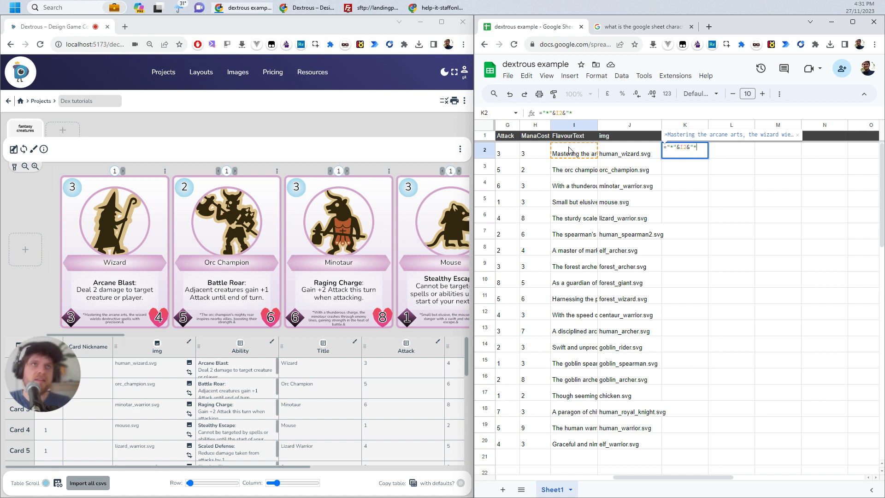
key("Return")
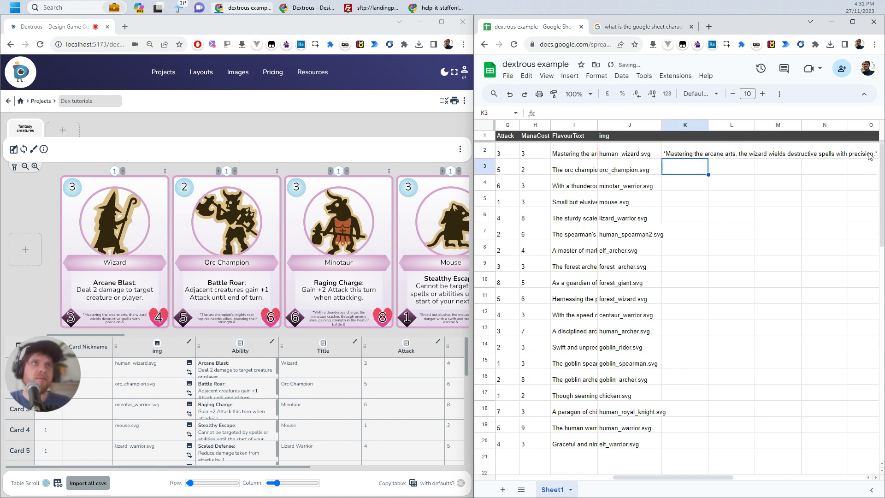
Fill the asterisk formula in K2 down column K to row 20
left_click(699, 157)
left_click_drag(709, 158, 696, 444)
scroll(702, 326, "right", 2)
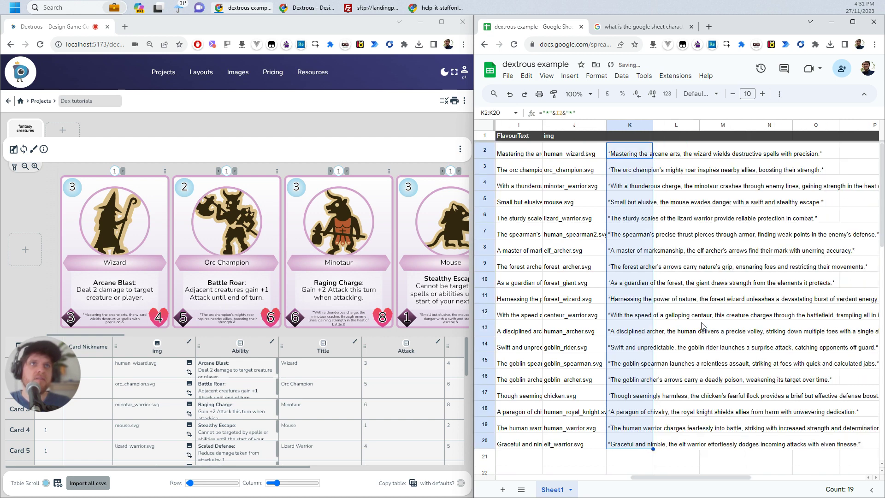
scroll(702, 325, "left", 2)
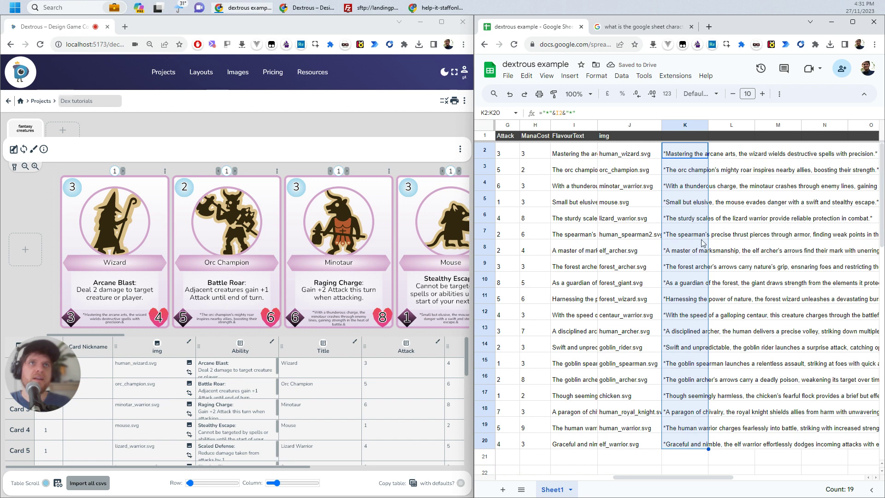
Copy K2:K20 and paste it as values only over the FlavourText entries in I2:I20
left_click(710, 218)
left_click_drag(687, 154, 699, 444)
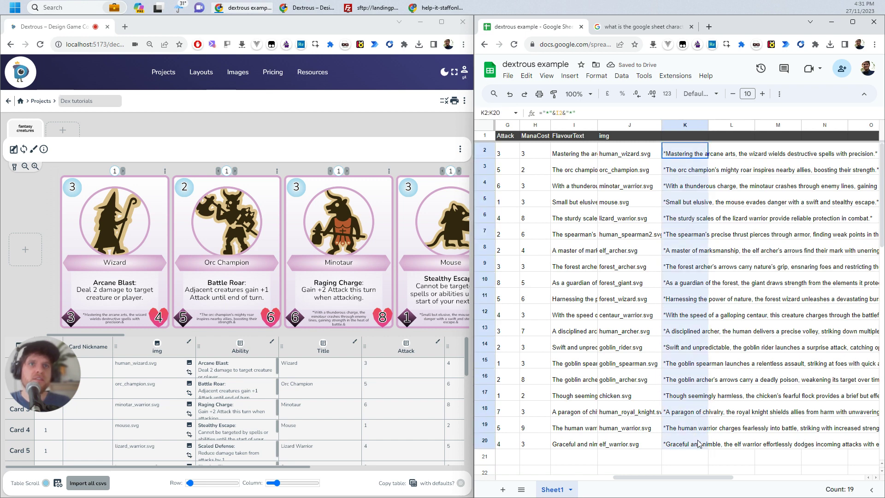
key("ctrl+c")
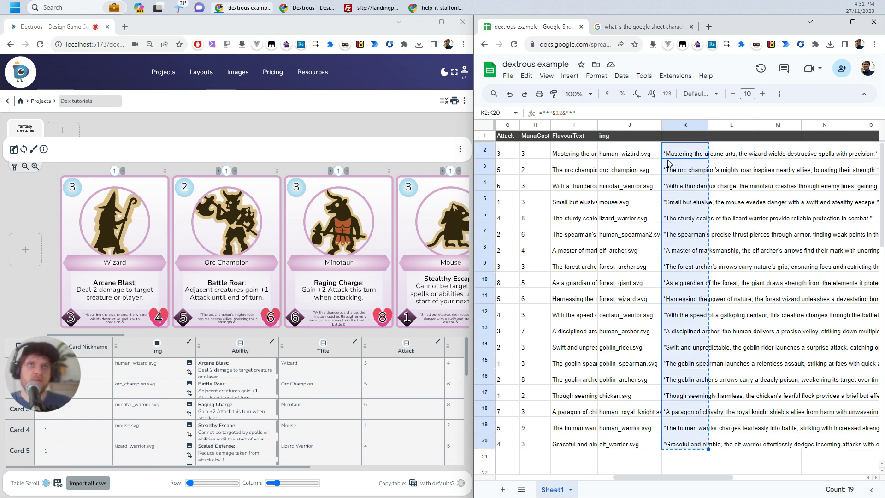
left_click(574, 152)
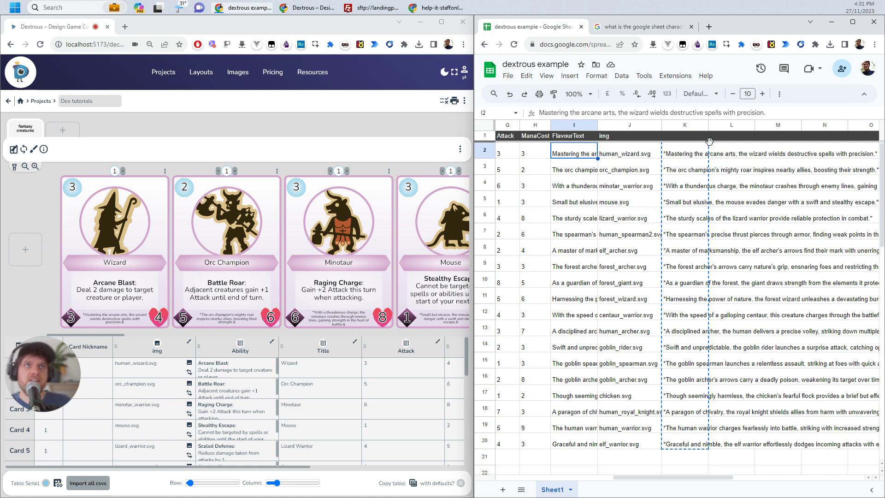
left_click(575, 175)
left_click(571, 151)
key("ctrl+shift+v")
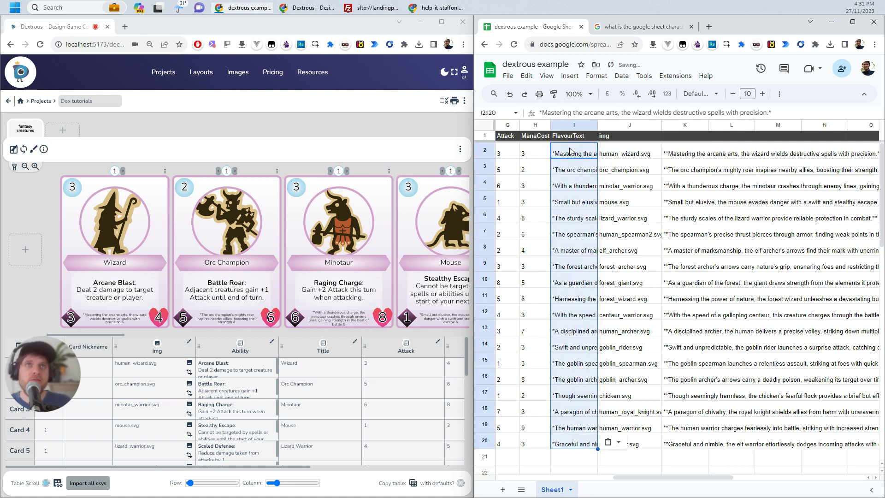
left_click(569, 317)
left_click(570, 155)
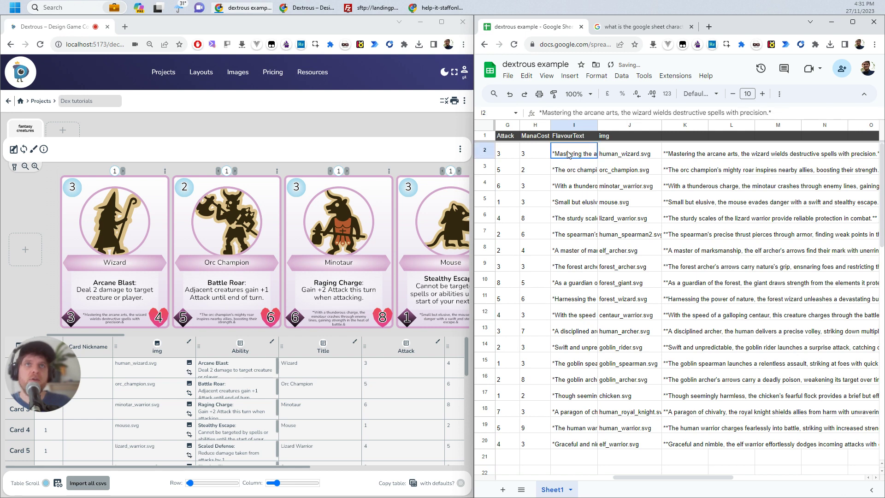
left_click(570, 183)
left_click(574, 153)
Clear the contents of the helper column K
left_click(688, 123)
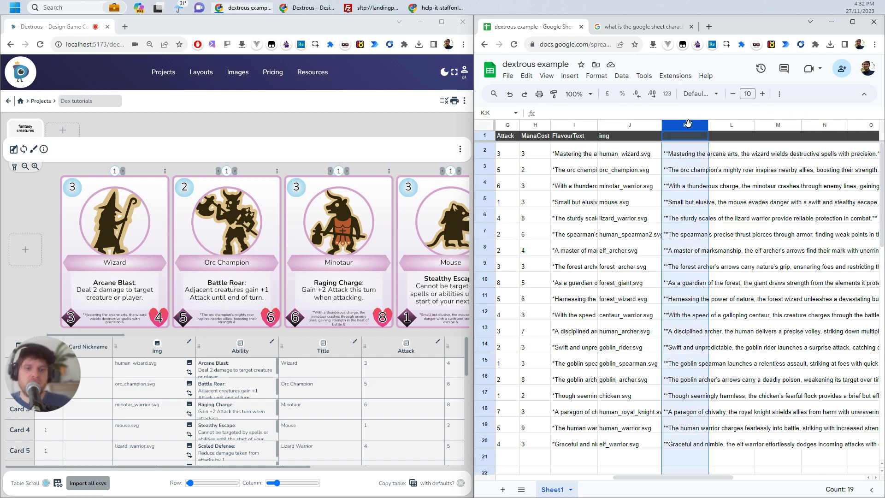
key("Delete")
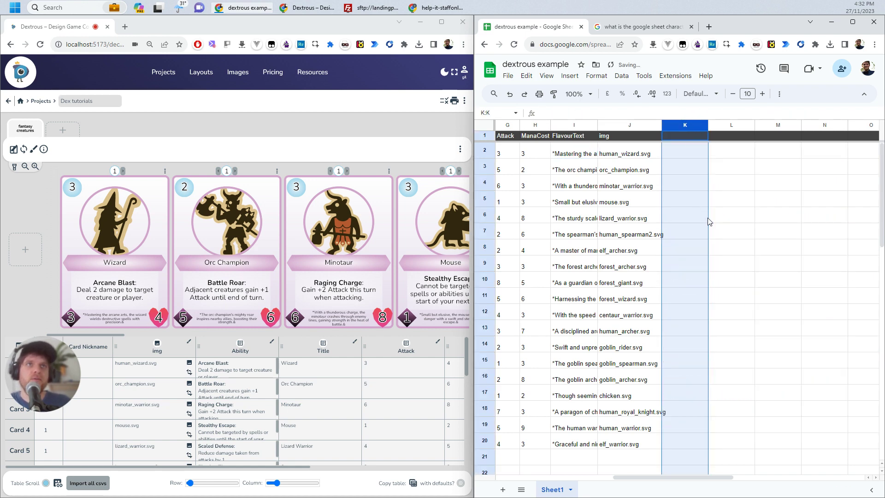
left_click(721, 253)
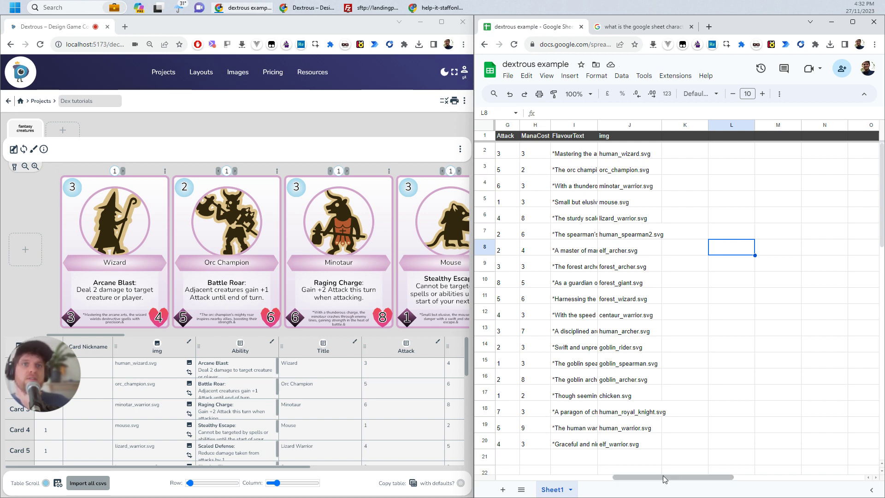
Review the markdown syntax examples in A2:A6 and the Title, Ability keyword and AbilityMechanic column headers
left_click_drag(664, 478, 543, 473)
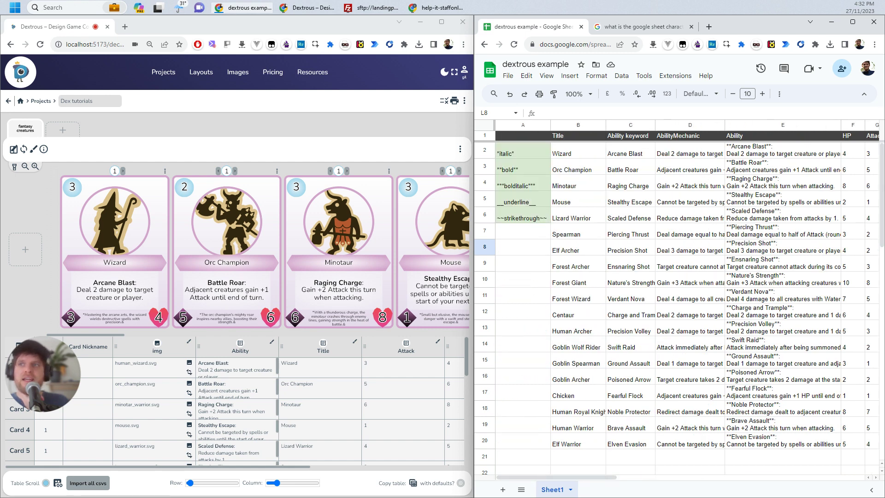
left_click(521, 137)
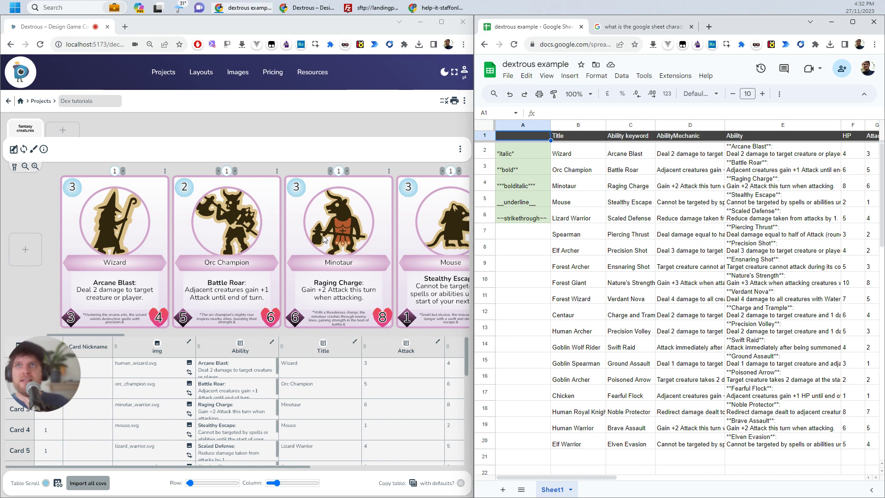
left_click_drag(516, 150, 527, 220)
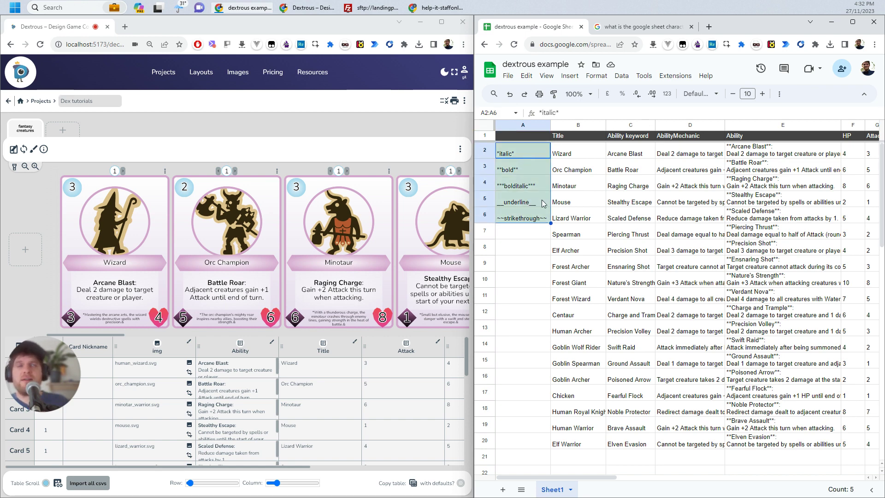
left_click_drag(583, 479, 553, 477)
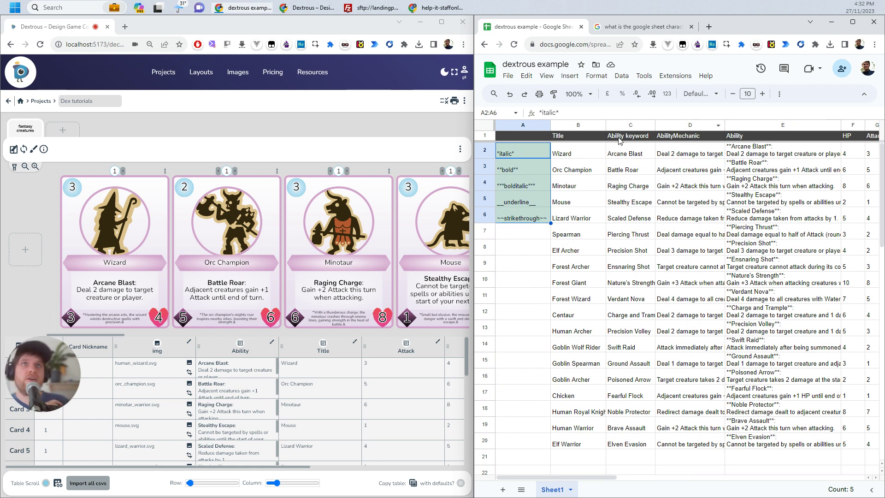
left_click(572, 137)
key("Right")
key("Right")
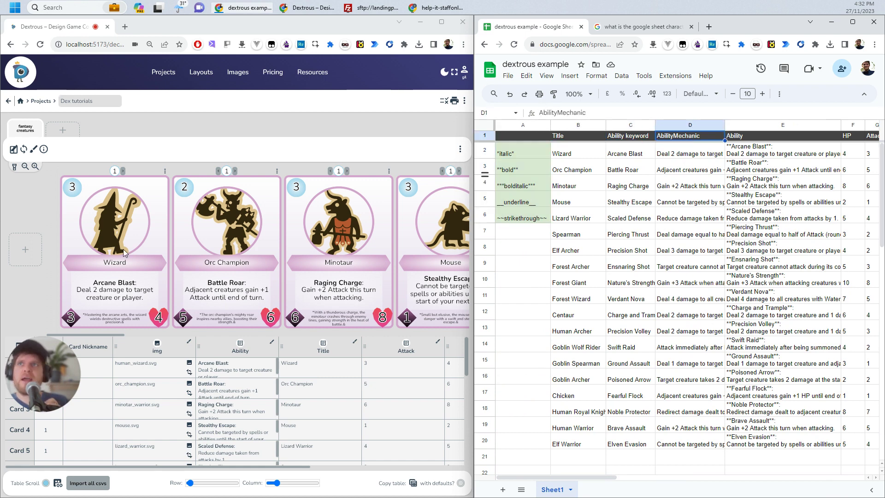
Switch to Dextrous, import all CSVs again, and enlarge the cards to check the Wizard's flavour text
left_click(87, 483)
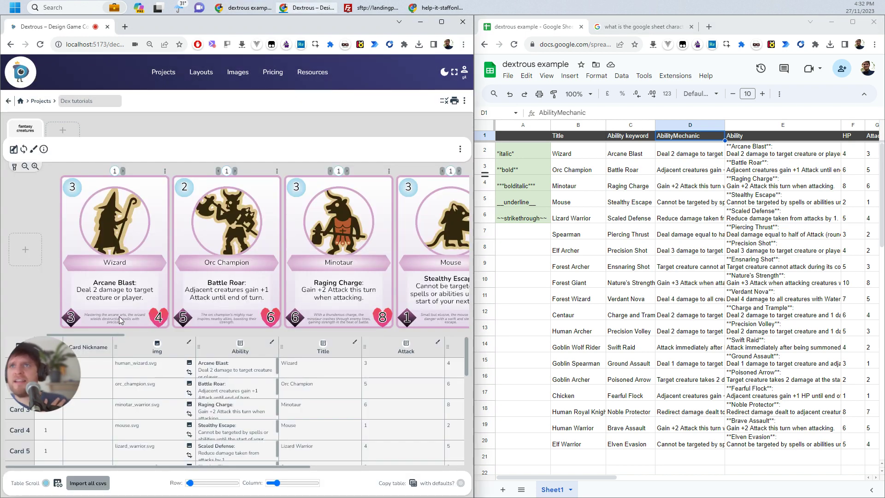
left_click(35, 166)
left_click(35, 166)
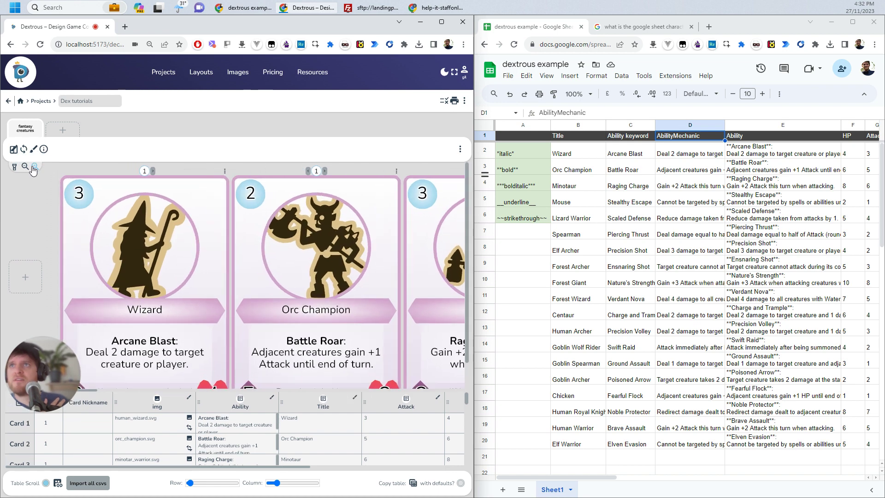
left_click(35, 166)
scroll(143, 354, "down", 1)
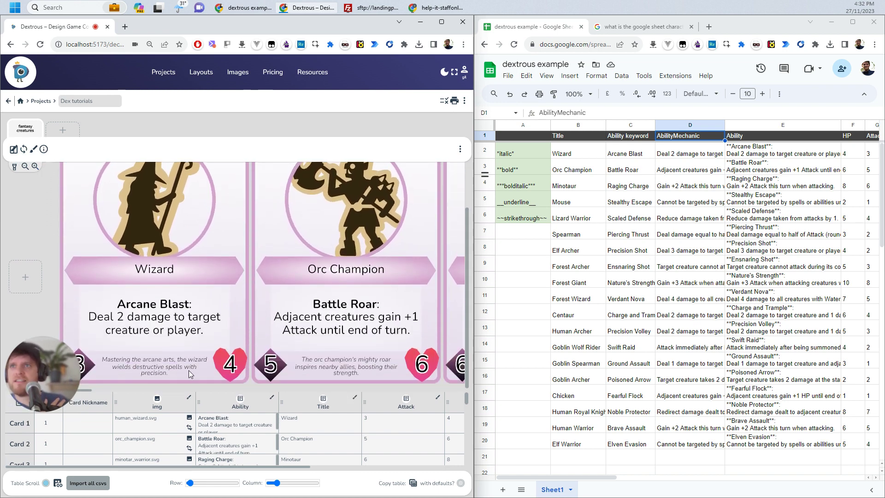